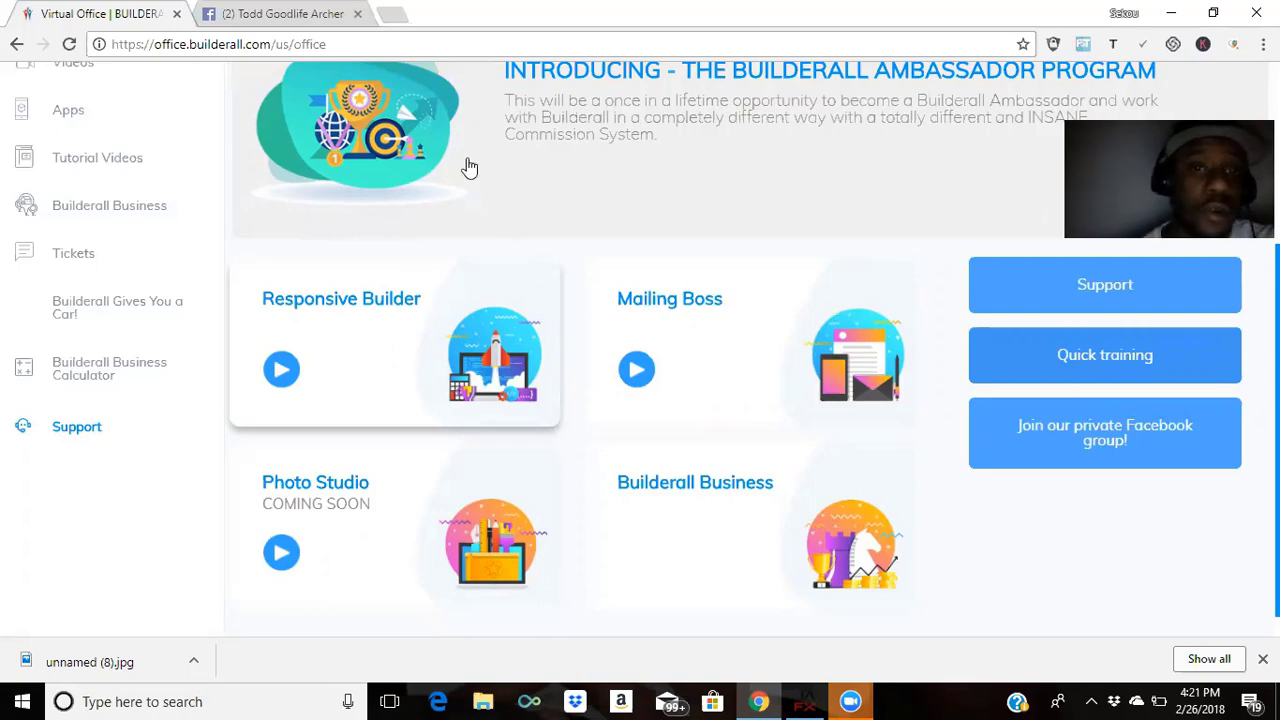
# Scroll back to the top of the Virtual Office dashboard.
pyautogui.scroll(3, 195, 250)
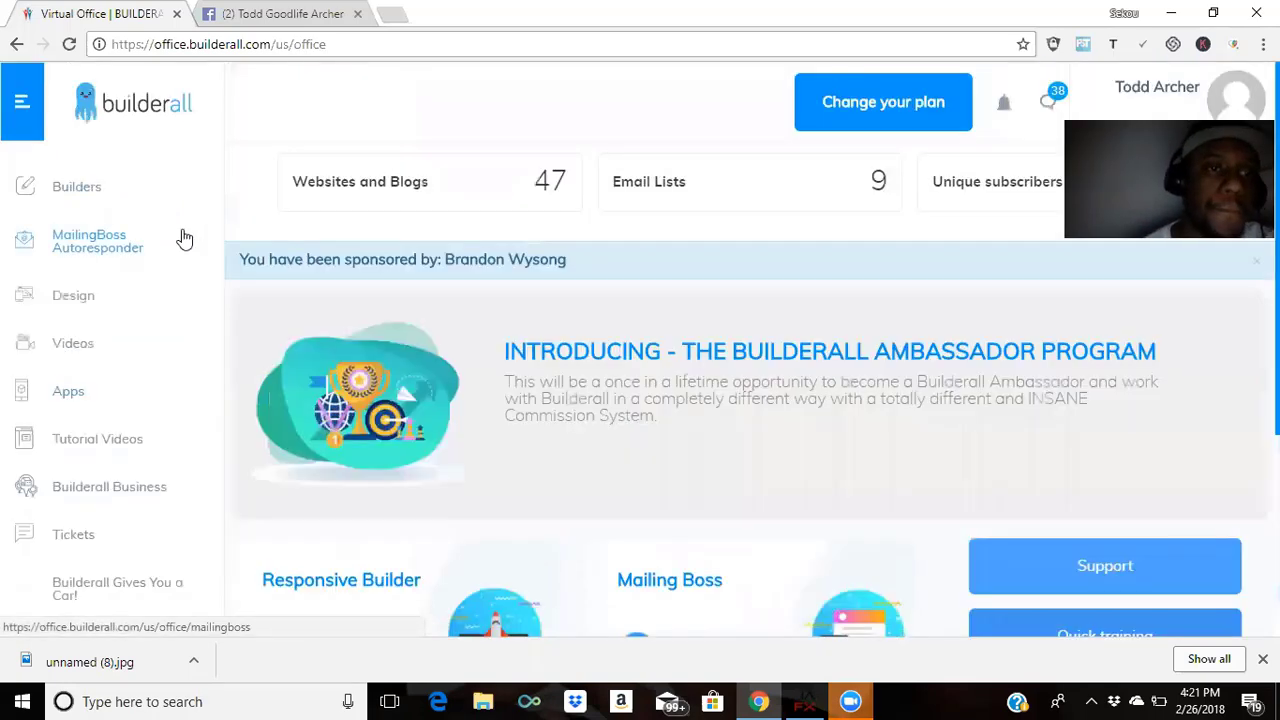
# Start a new website from a template with the Drag and Drop Pixel Perfect builder.
pyautogui.click(105, 197)
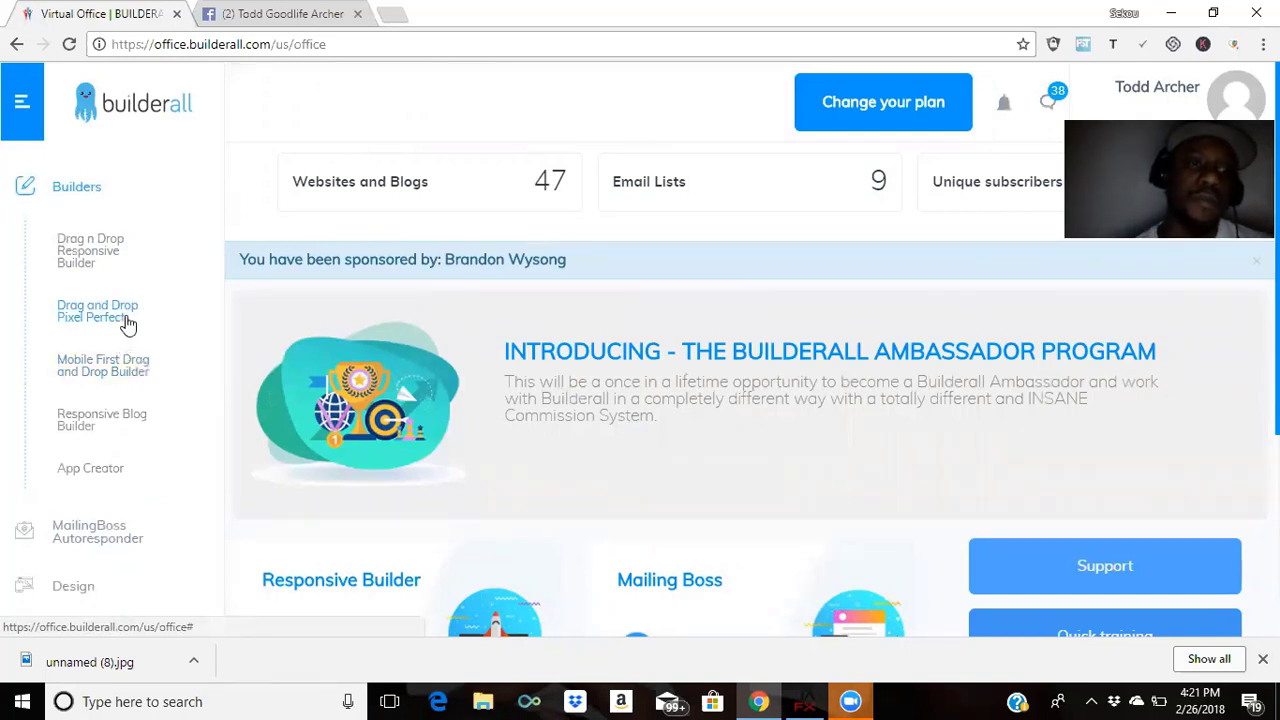
pyautogui.click(127, 318)
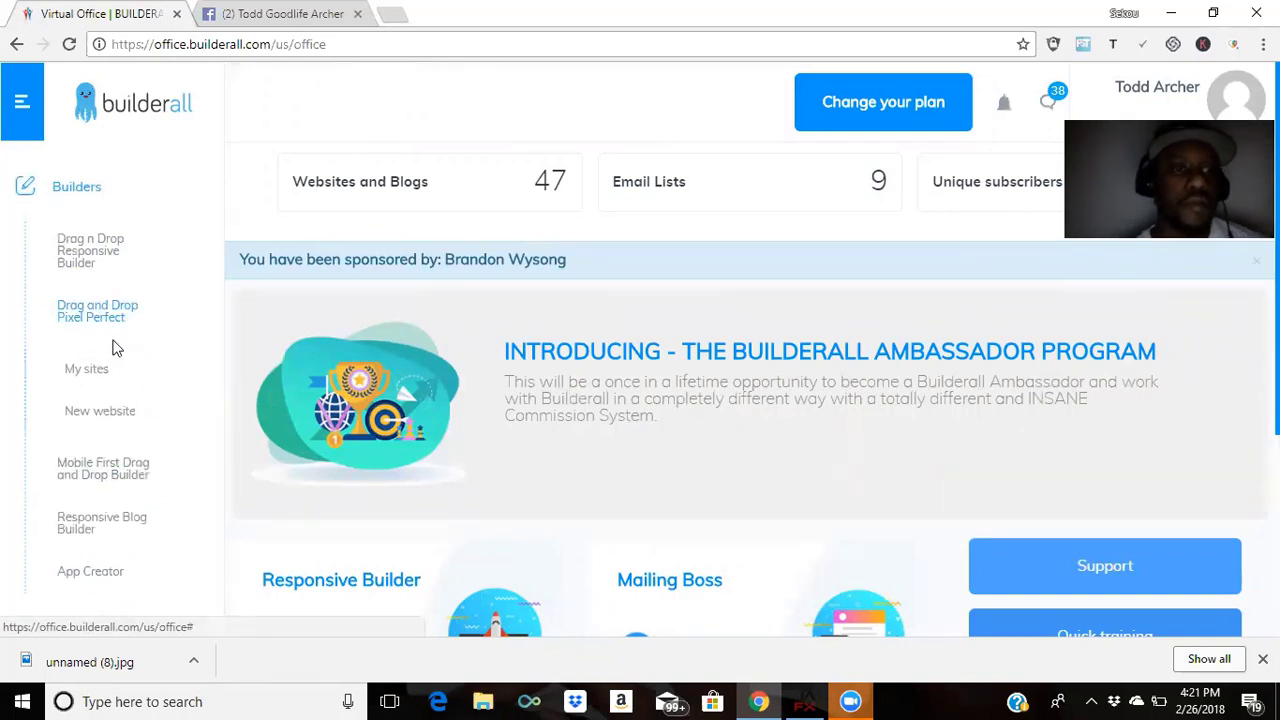
pyautogui.click(103, 413)
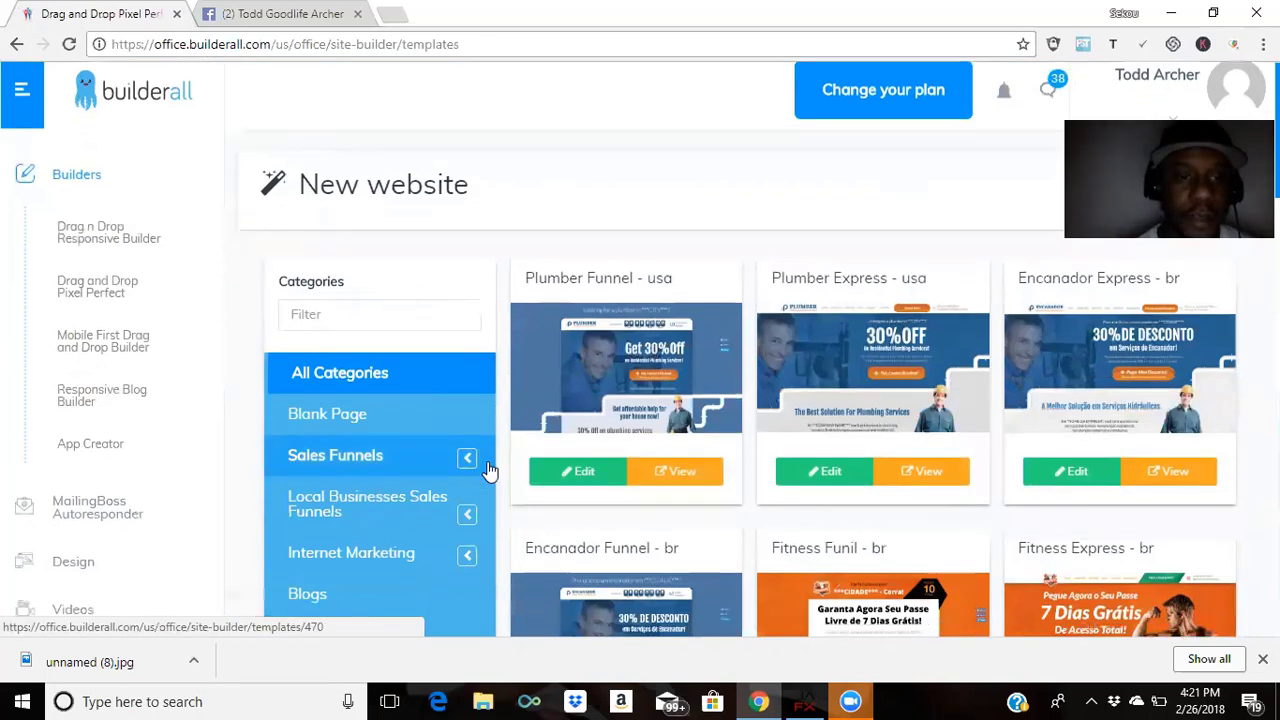
# Expand the Sales Funnels category in the template Categories list.
pyautogui.scroll(-2, 490, 470)
pyautogui.scroll(-1, 490, 470)
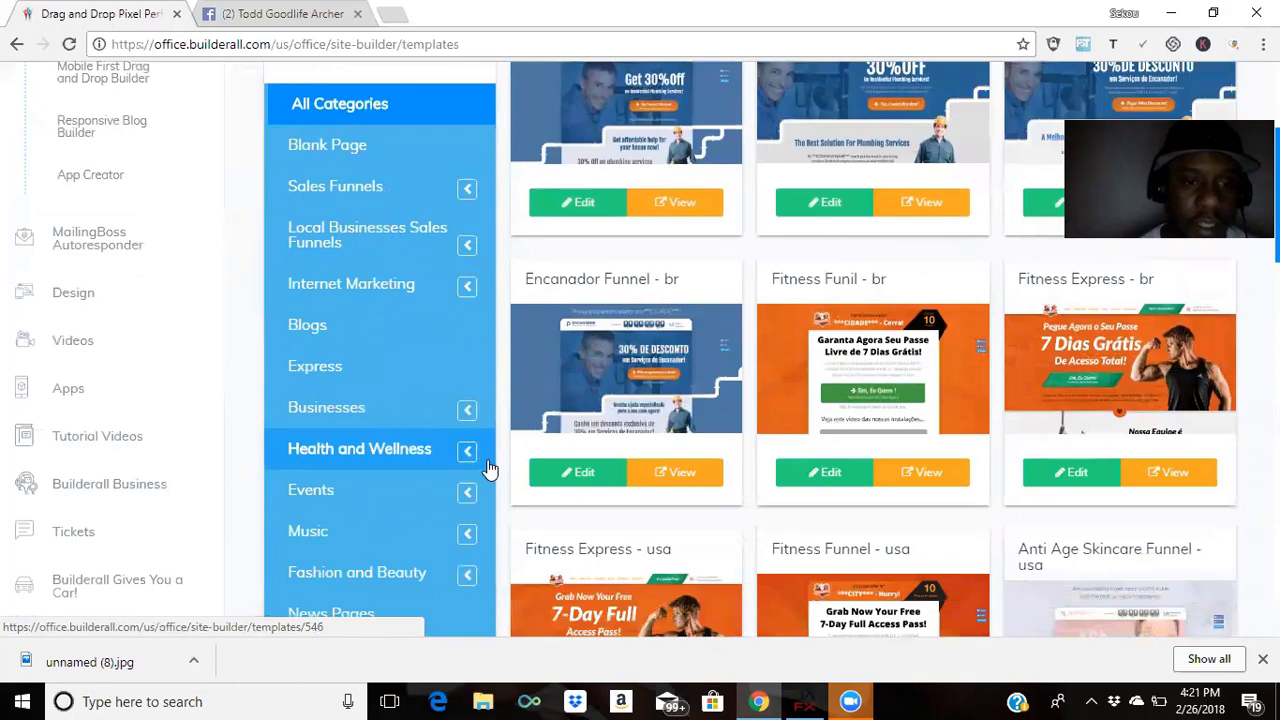
pyautogui.scroll(-1, 490, 470)
pyautogui.scroll(-1, 490, 470)
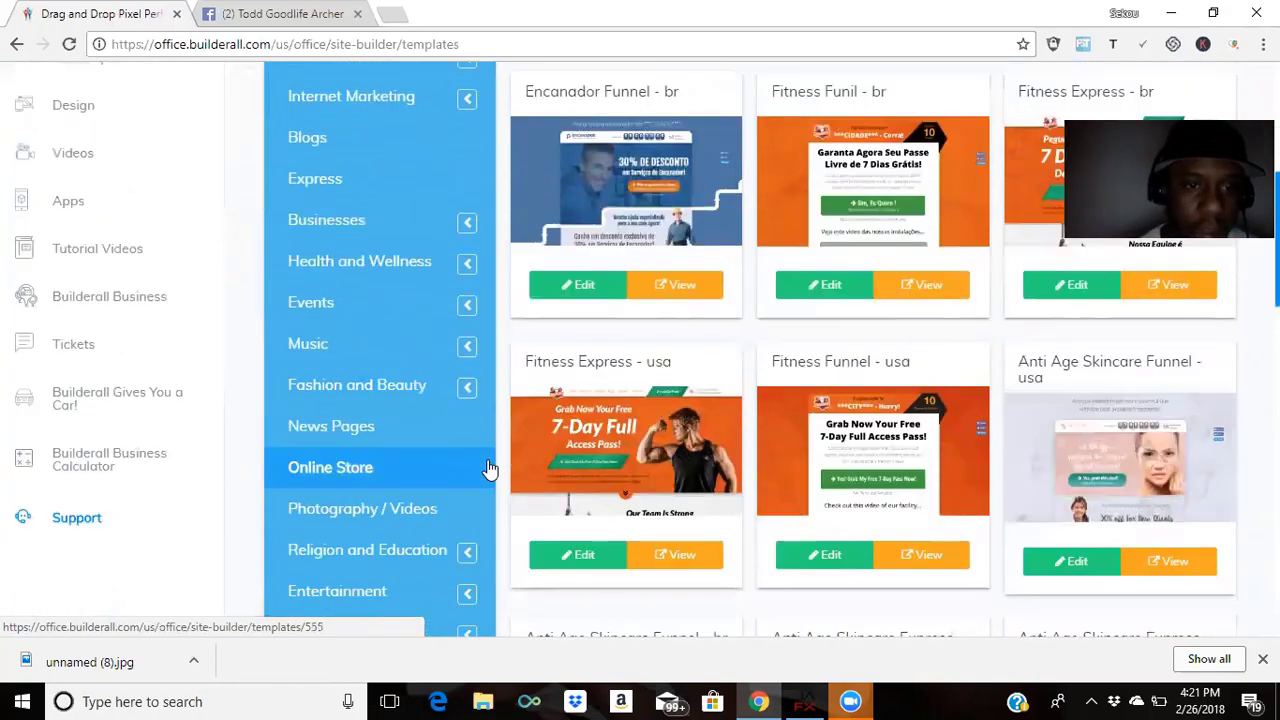
pyautogui.scroll(2, 466, 400)
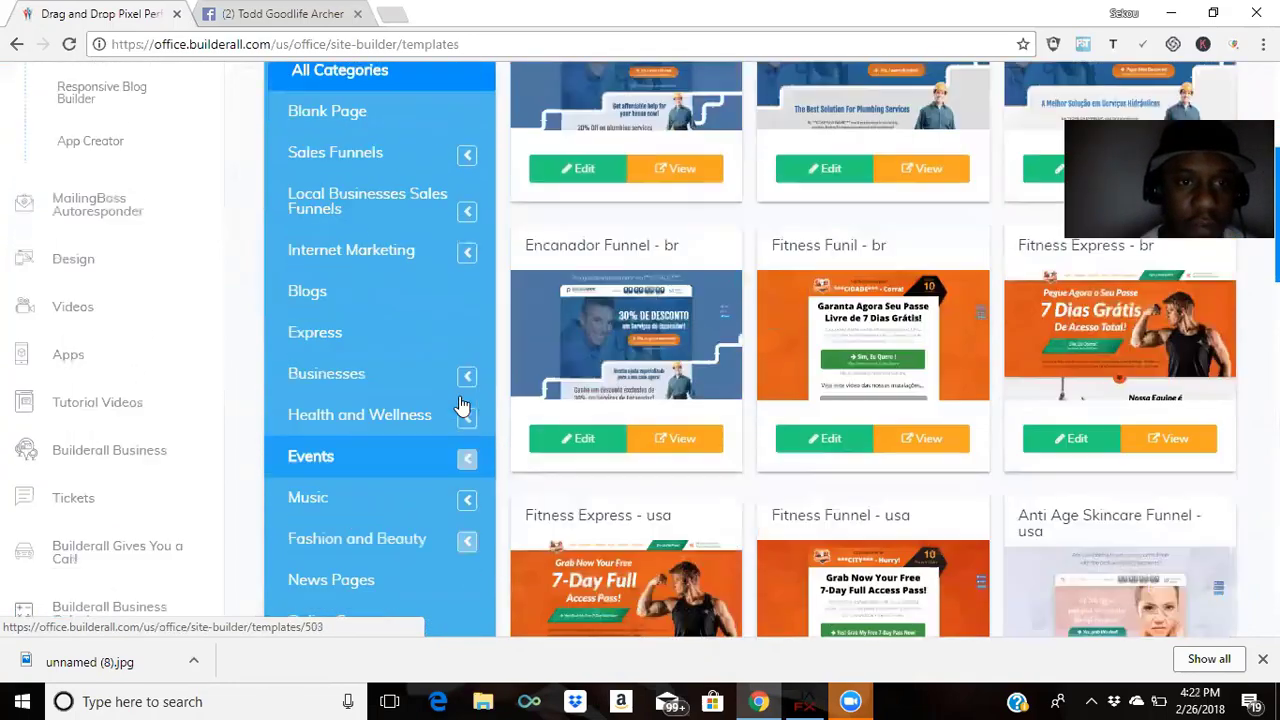
pyautogui.scroll(2, 460, 405)
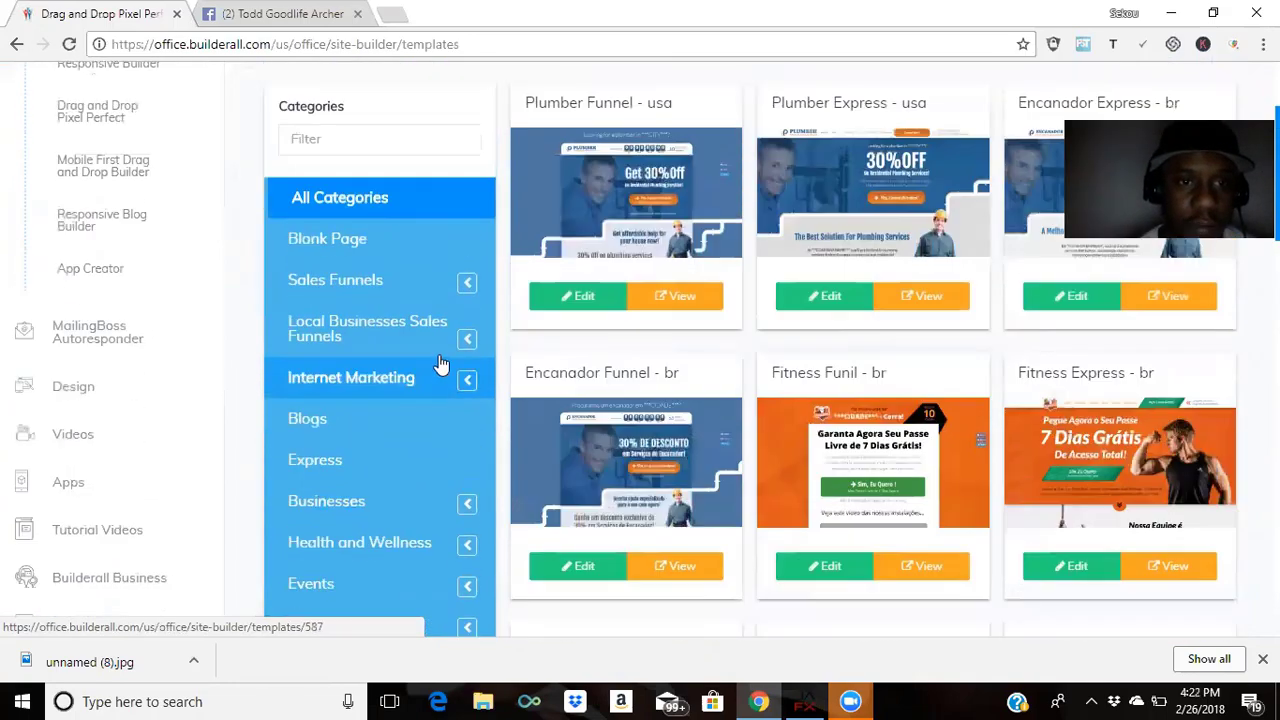
pyautogui.click(474, 296)
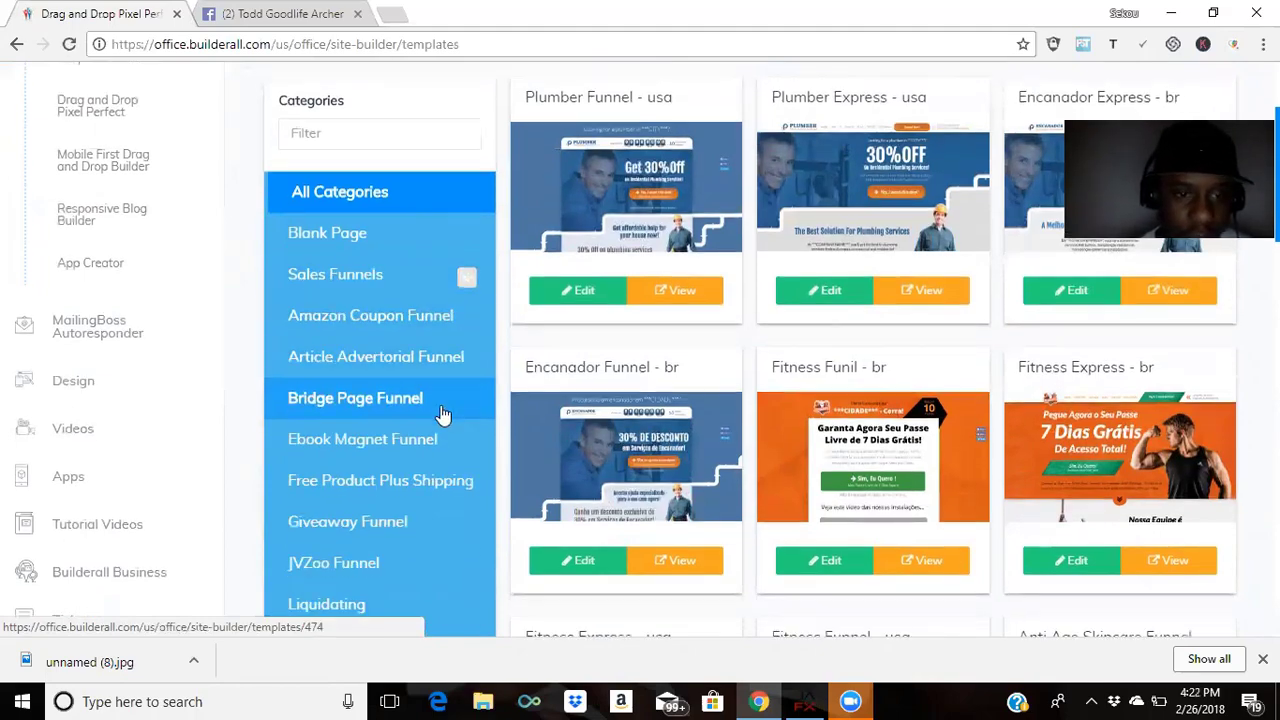
# Expand the Local Businesses Sales Funnels and Internet Marketing subcategories.
pyautogui.scroll(-3, 443, 415)
pyautogui.scroll(-2, 443, 394)
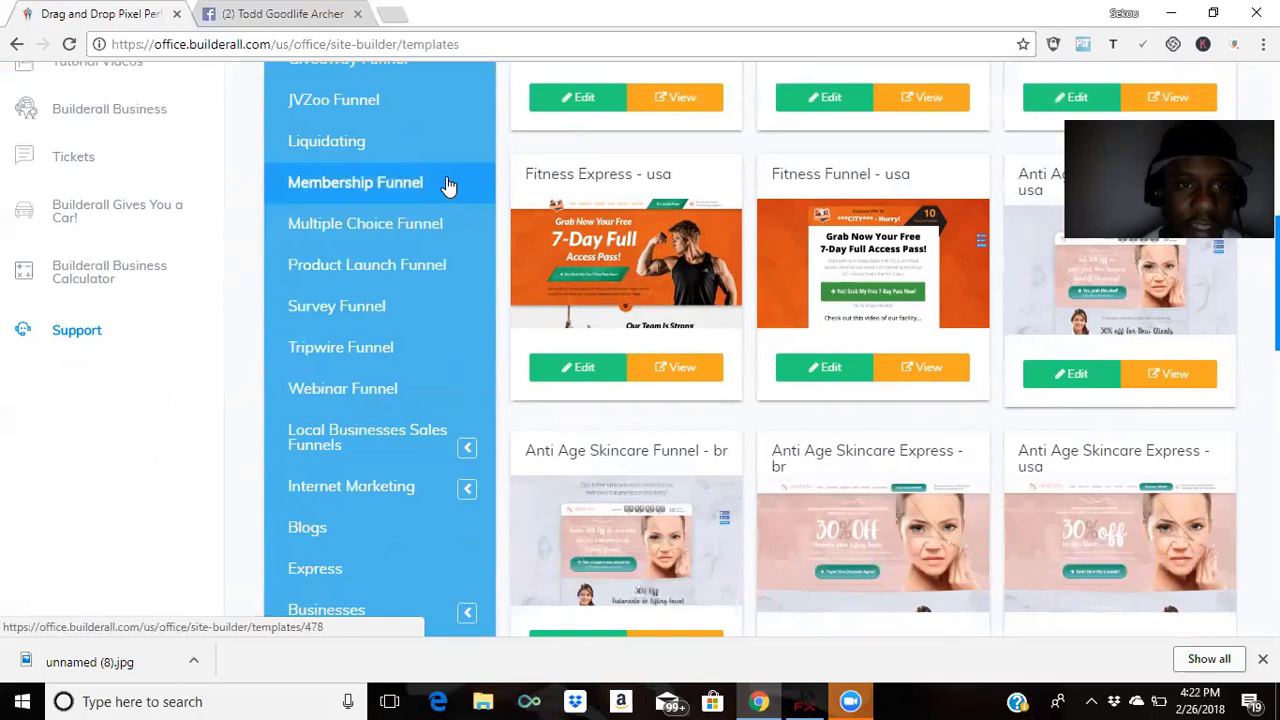
pyautogui.scroll(1, 447, 186)
pyautogui.scroll(1, 449, 190)
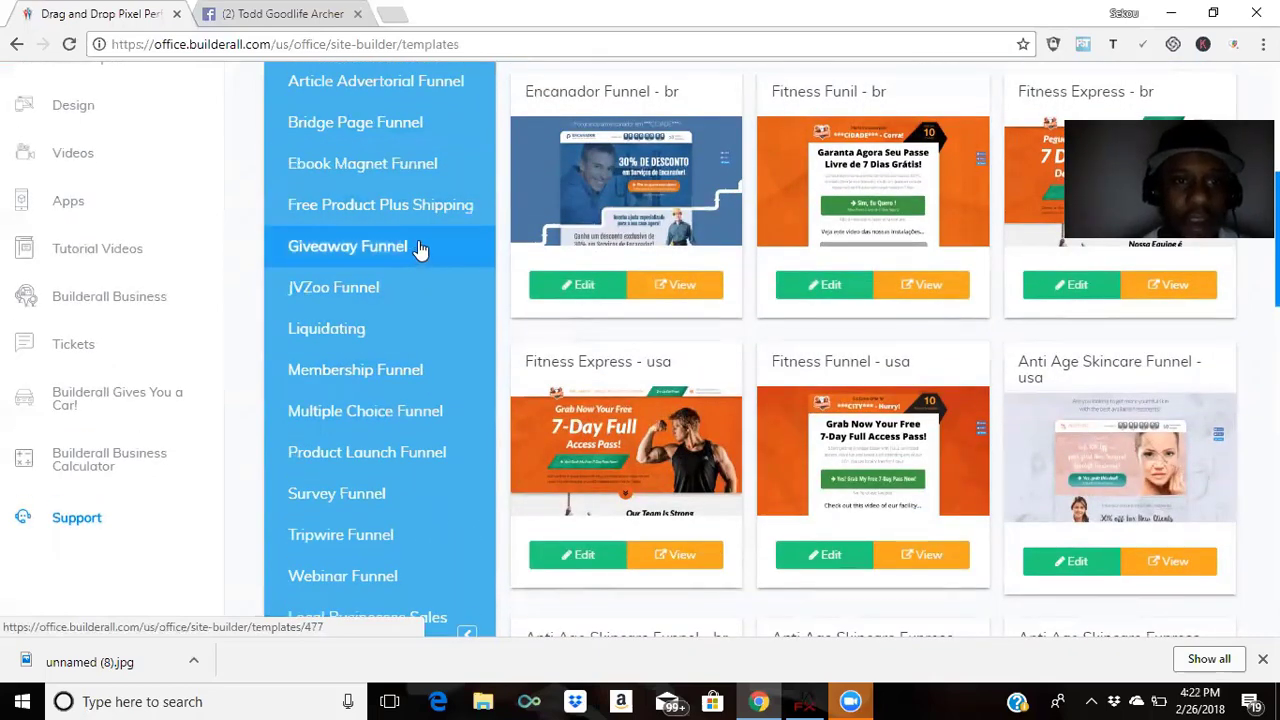
pyautogui.scroll(-2, 403, 314)
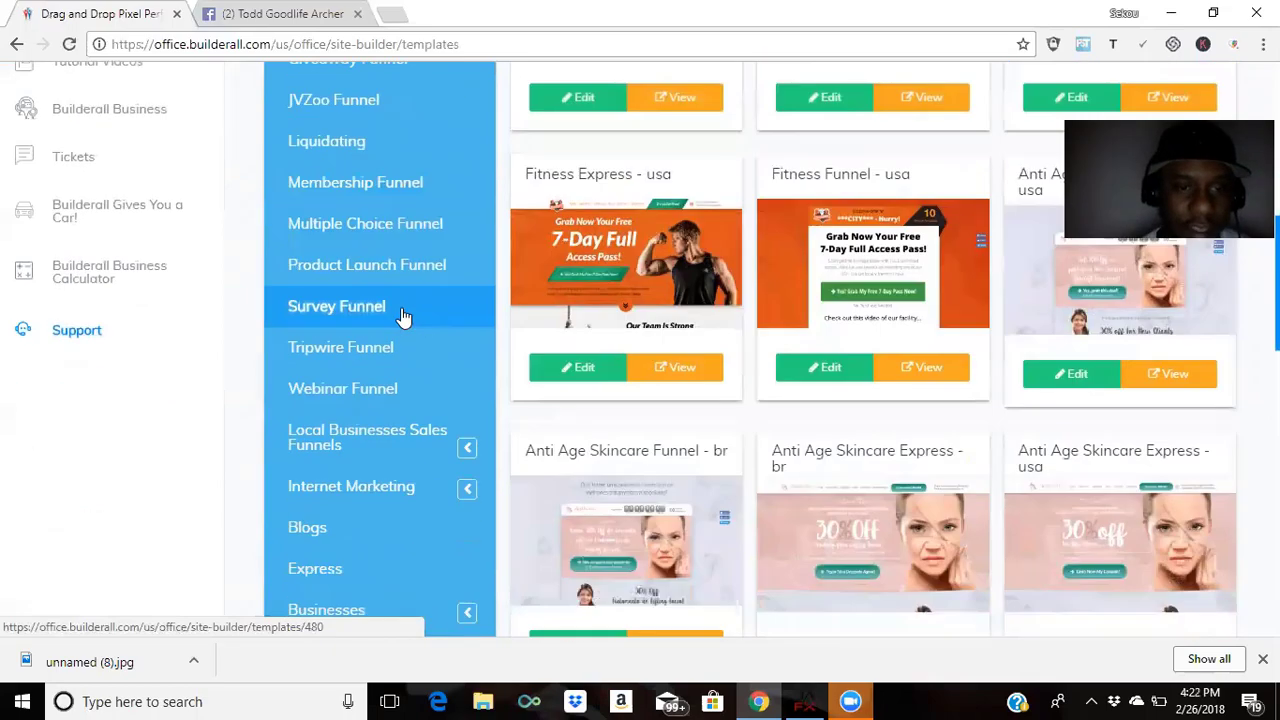
pyautogui.scroll(-2, 403, 317)
pyautogui.scroll(-1, 403, 317)
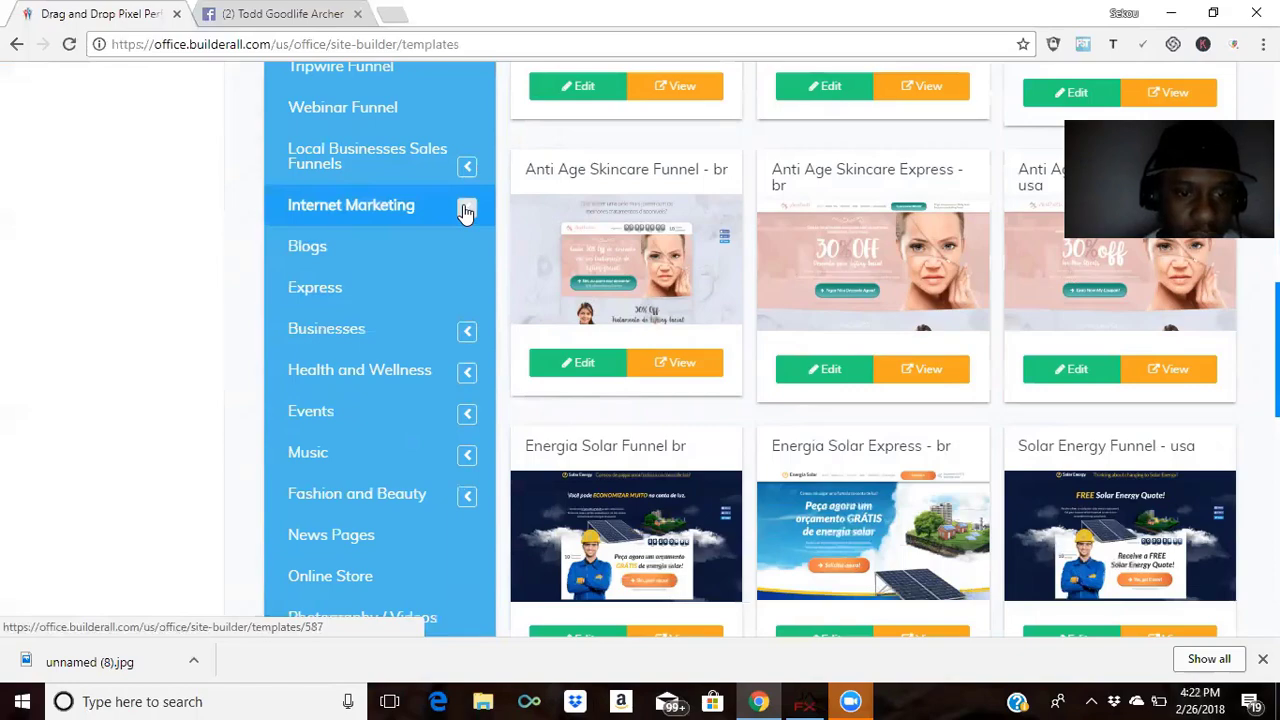
pyautogui.scroll(-1, 451, 265)
pyautogui.scroll(-1, 451, 265)
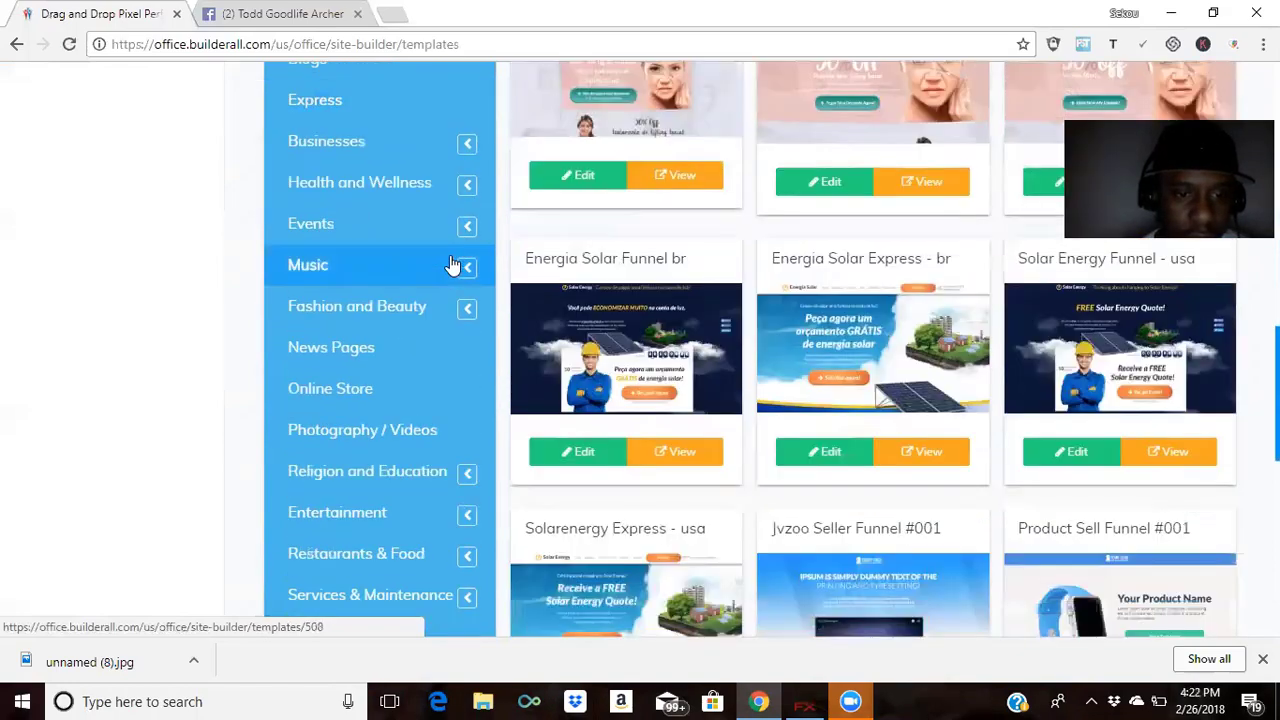
pyautogui.scroll(-1, 452, 263)
pyautogui.scroll(-1, 451, 264)
pyautogui.scroll(1, 451, 264)
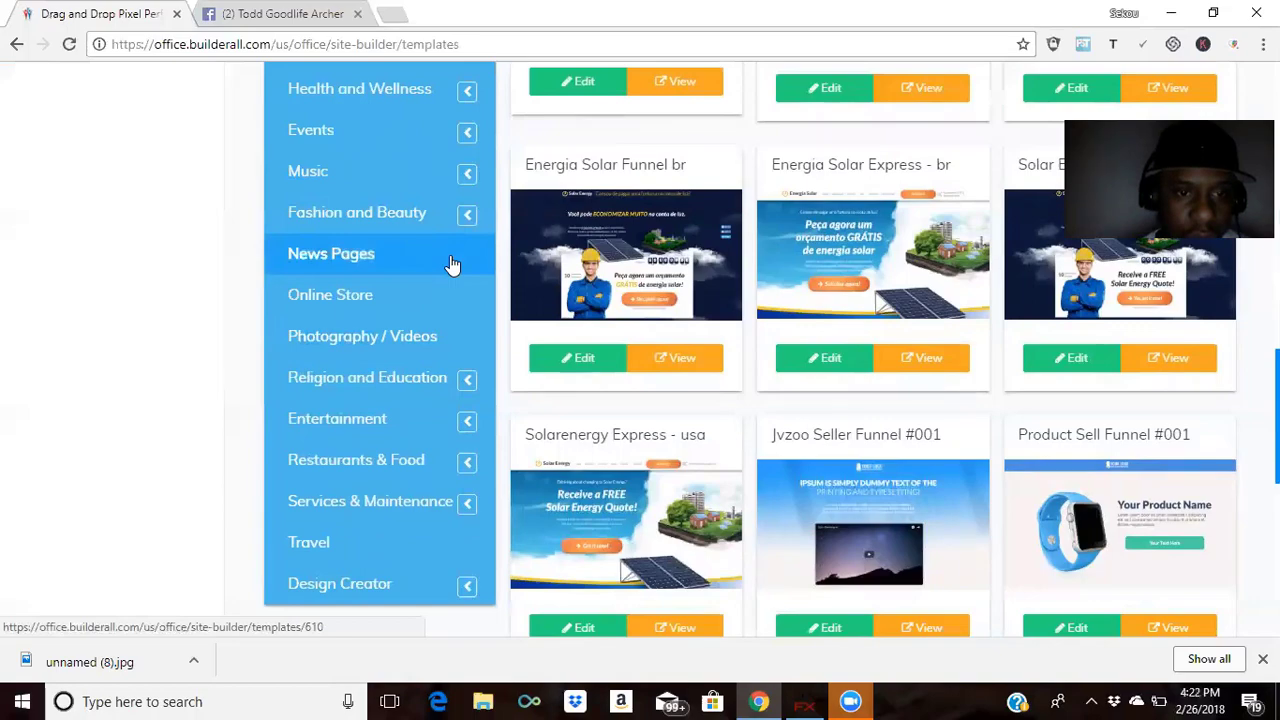
pyautogui.scroll(1, 451, 264)
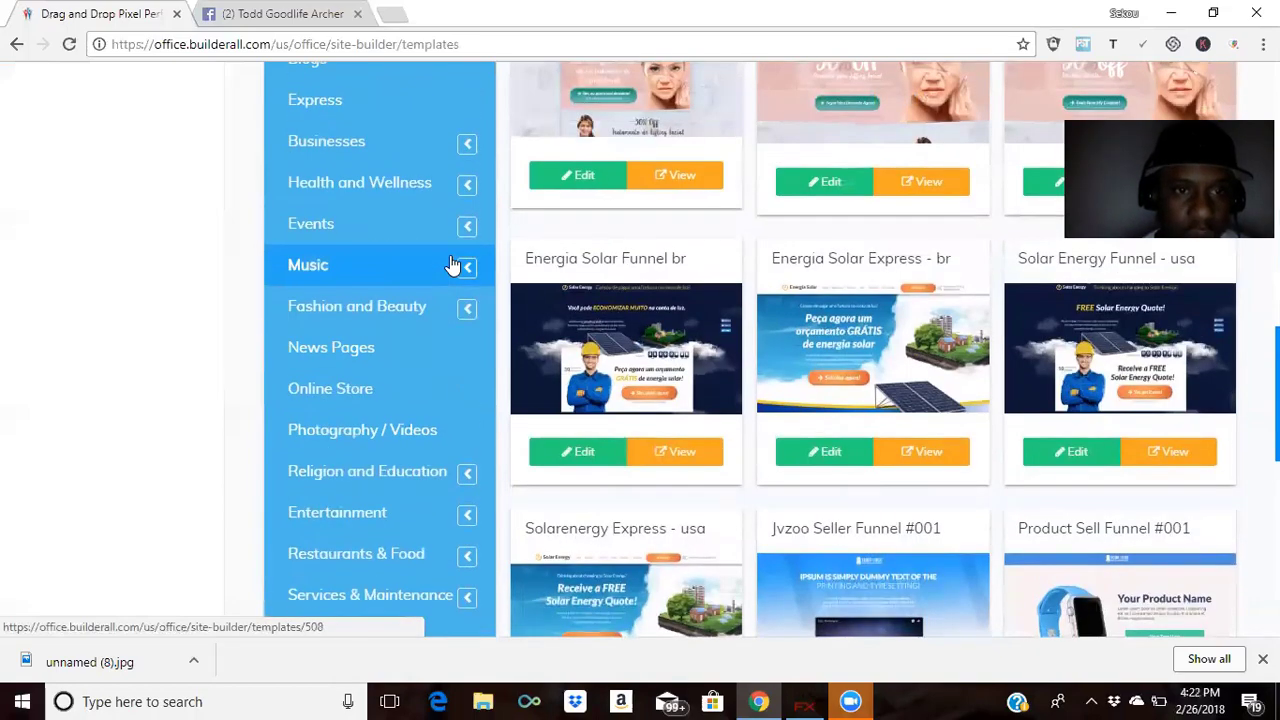
pyautogui.scroll(1, 451, 265)
pyautogui.scroll(1, 451, 267)
pyautogui.scroll(1, 451, 266)
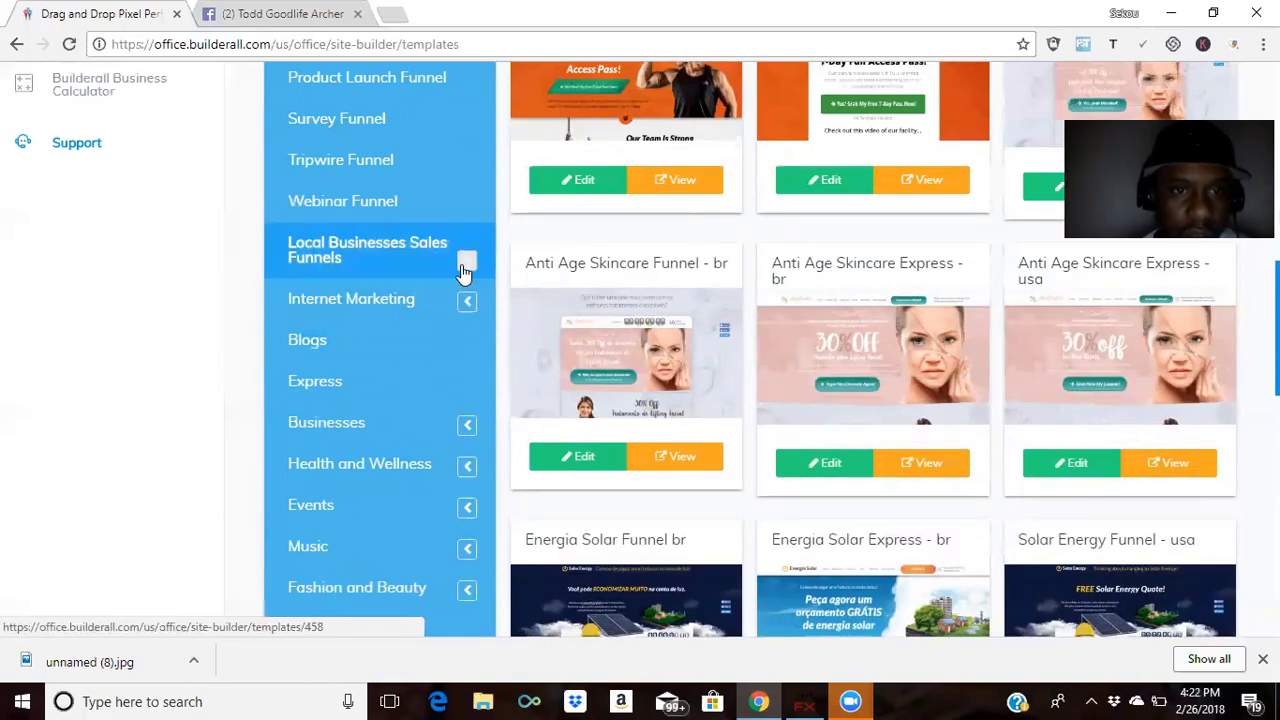
pyautogui.click(463, 270)
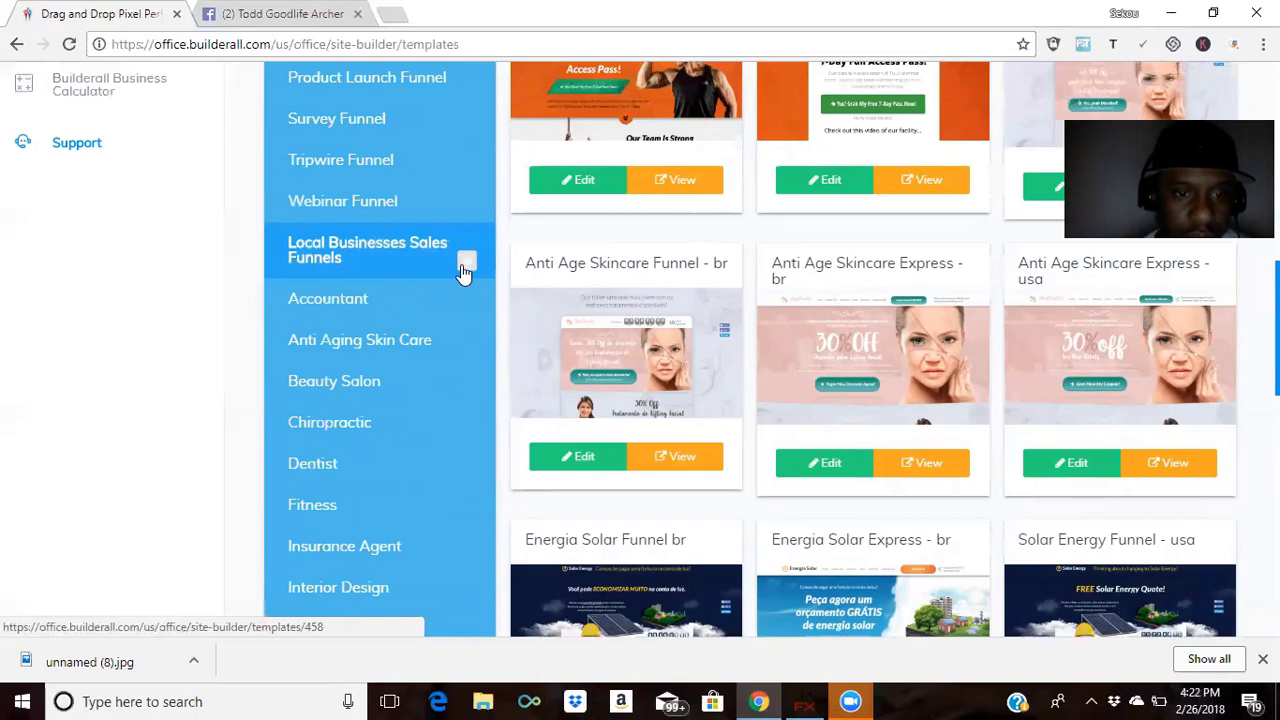
pyautogui.scroll(-4, 467, 297)
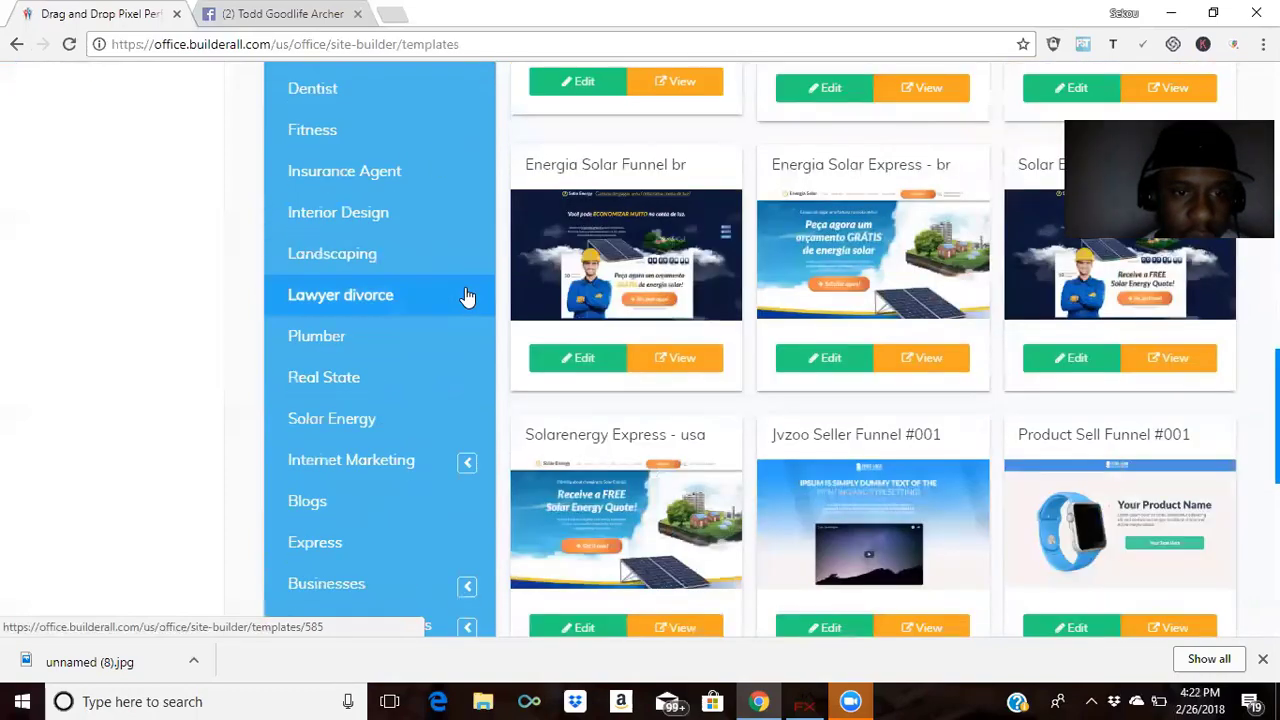
pyautogui.scroll(-2, 467, 297)
pyautogui.click(467, 280)
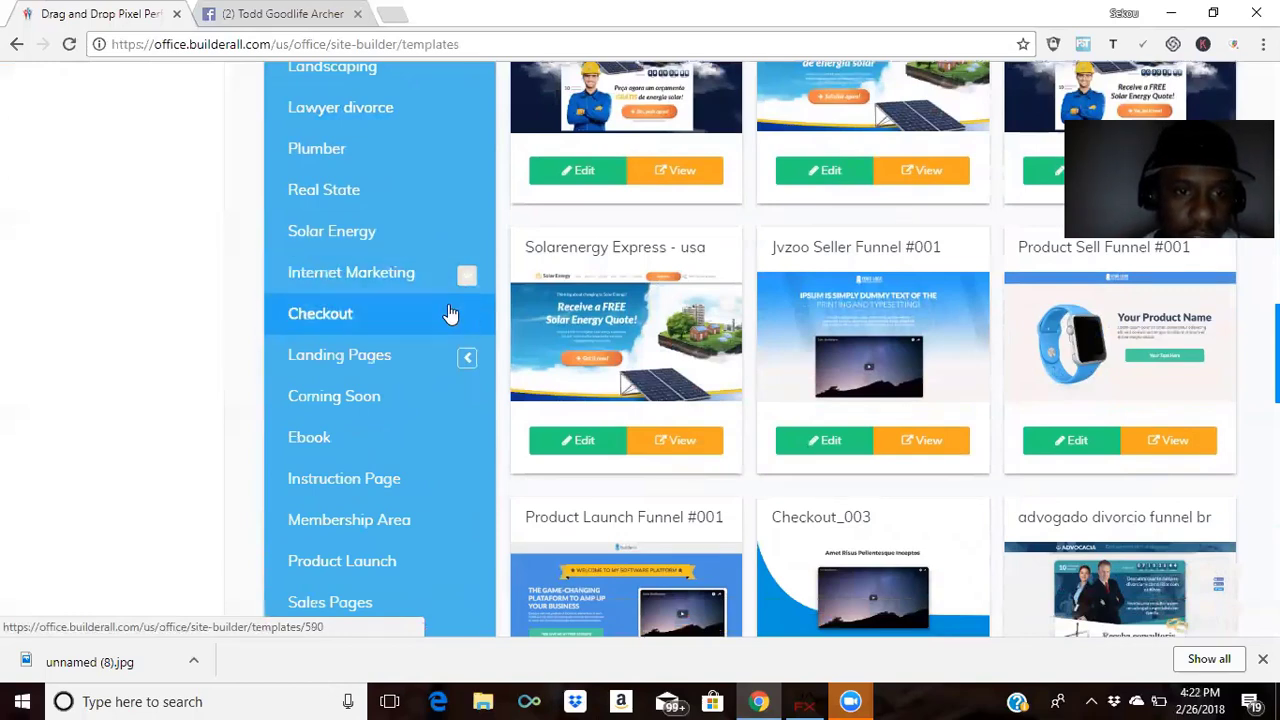
# Toggle Landing Pages closed again and show the Optin lead capture templates.
pyautogui.click(470, 364)
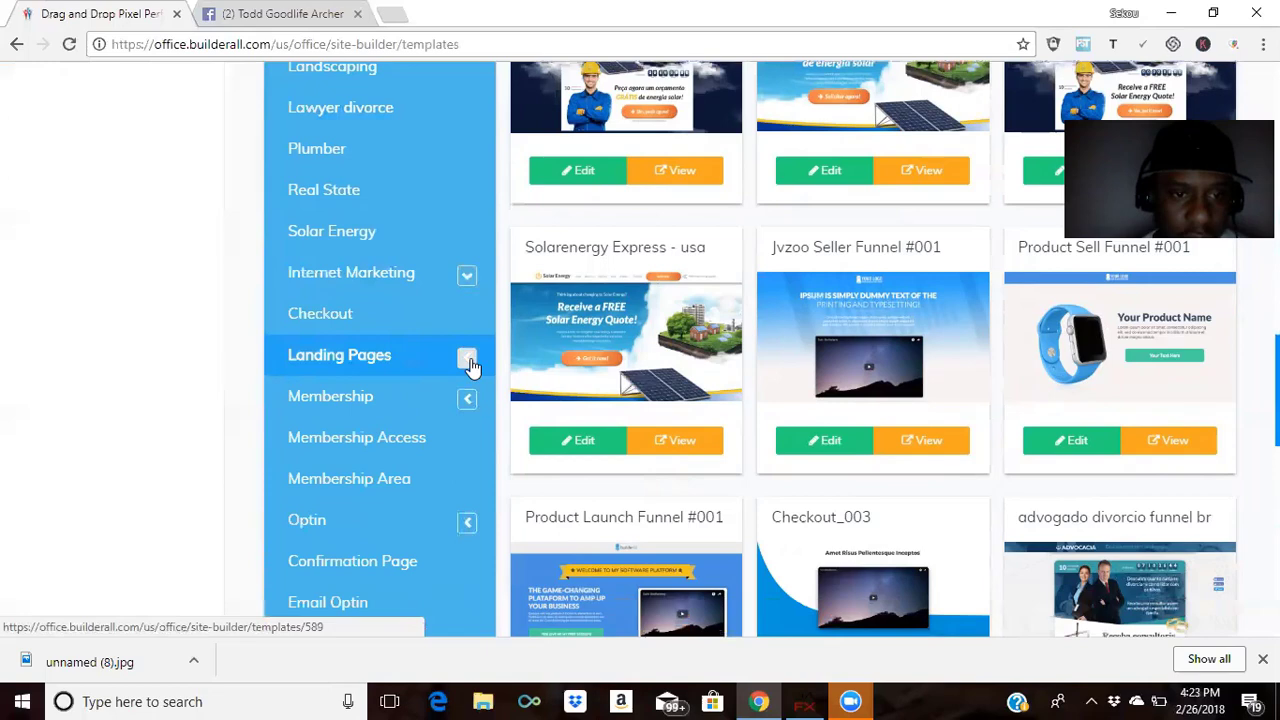
pyautogui.click(470, 370)
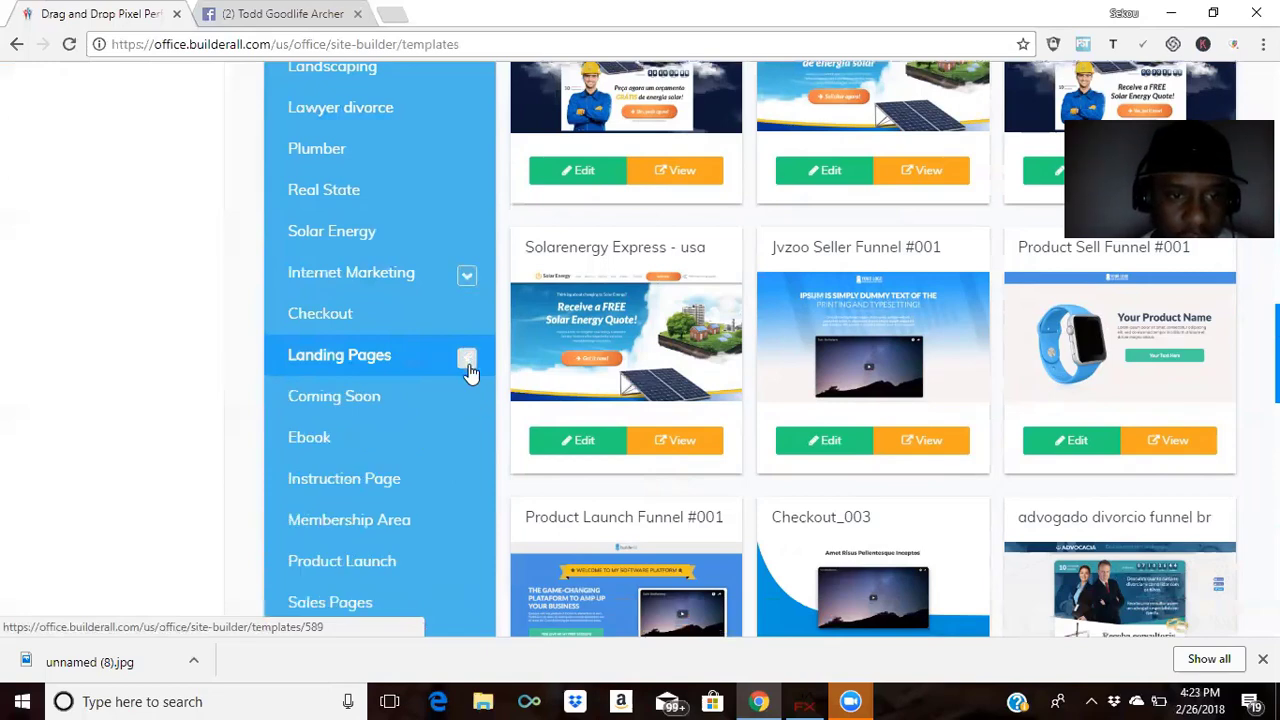
pyautogui.scroll(-1, 400, 447)
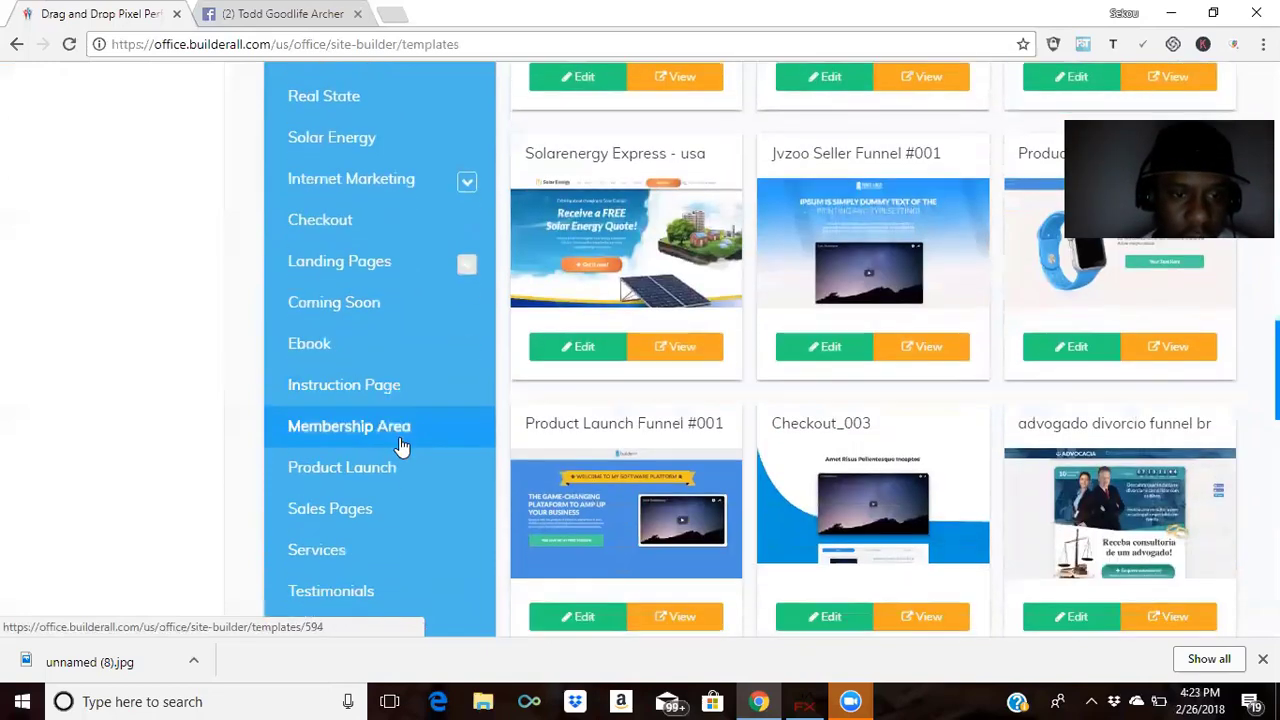
pyautogui.scroll(-1, 400, 447)
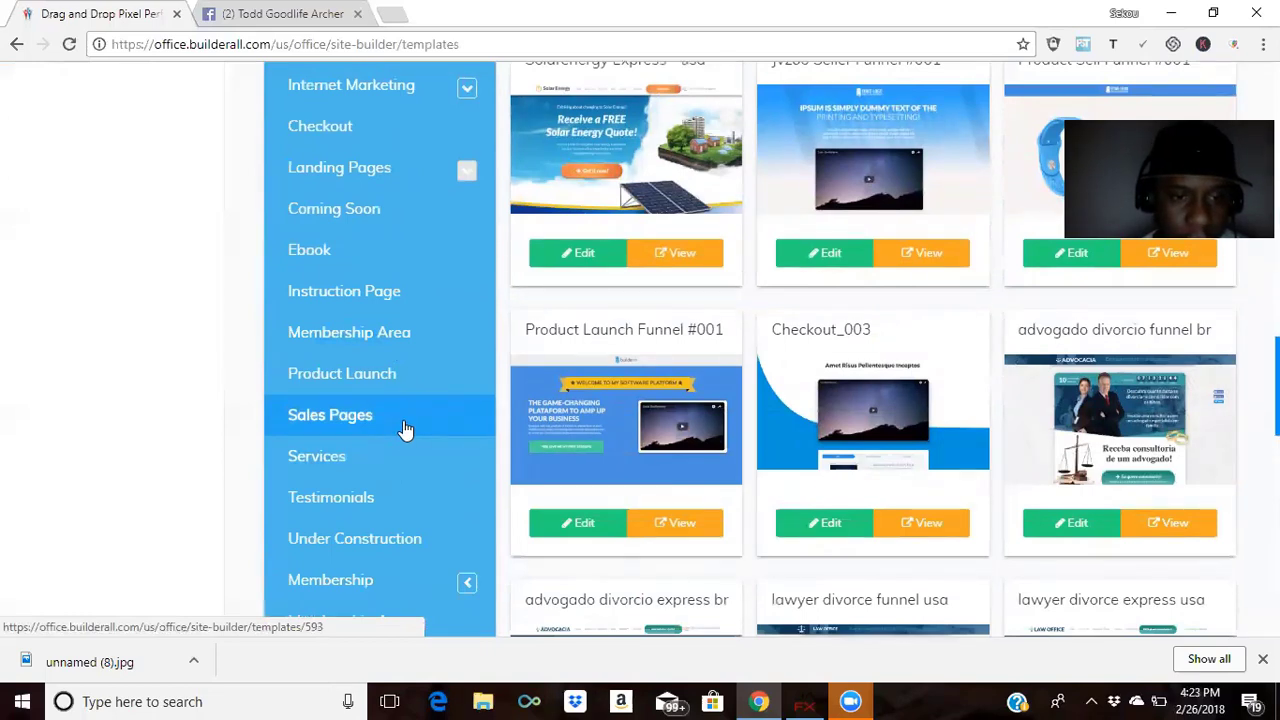
pyautogui.scroll(-1, 405, 430)
pyautogui.scroll(-1, 405, 430)
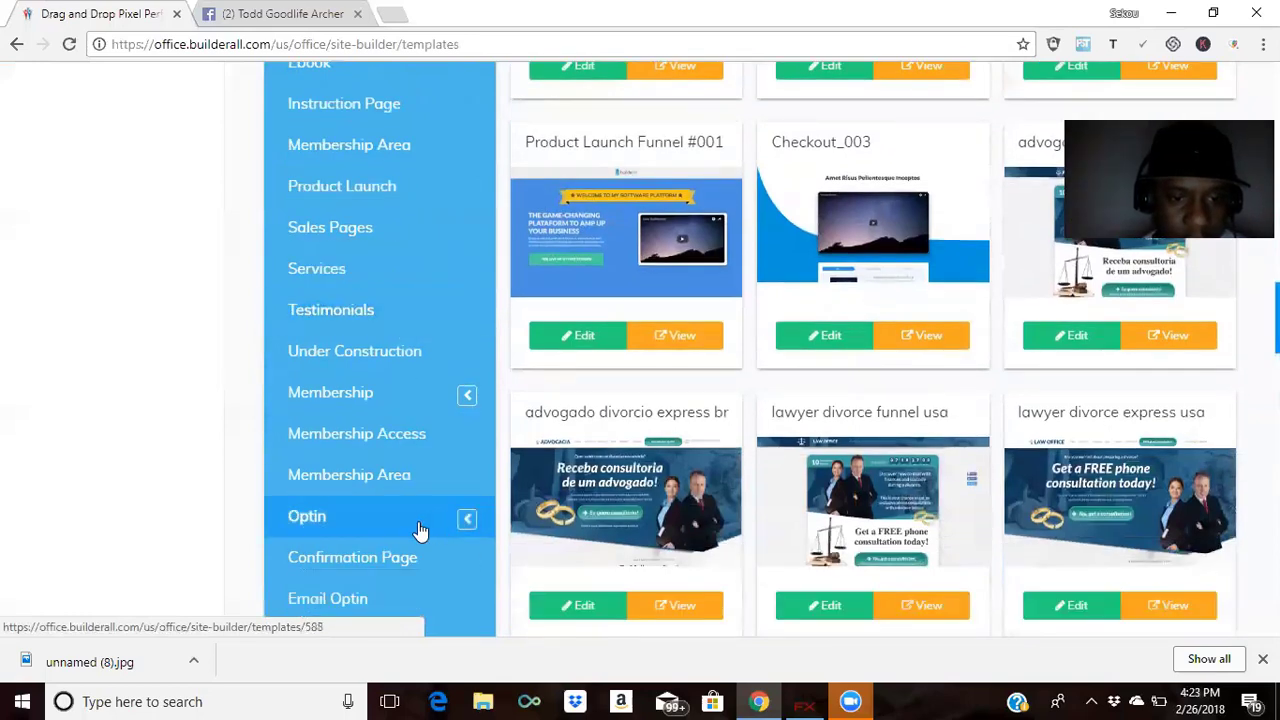
pyautogui.click(420, 530)
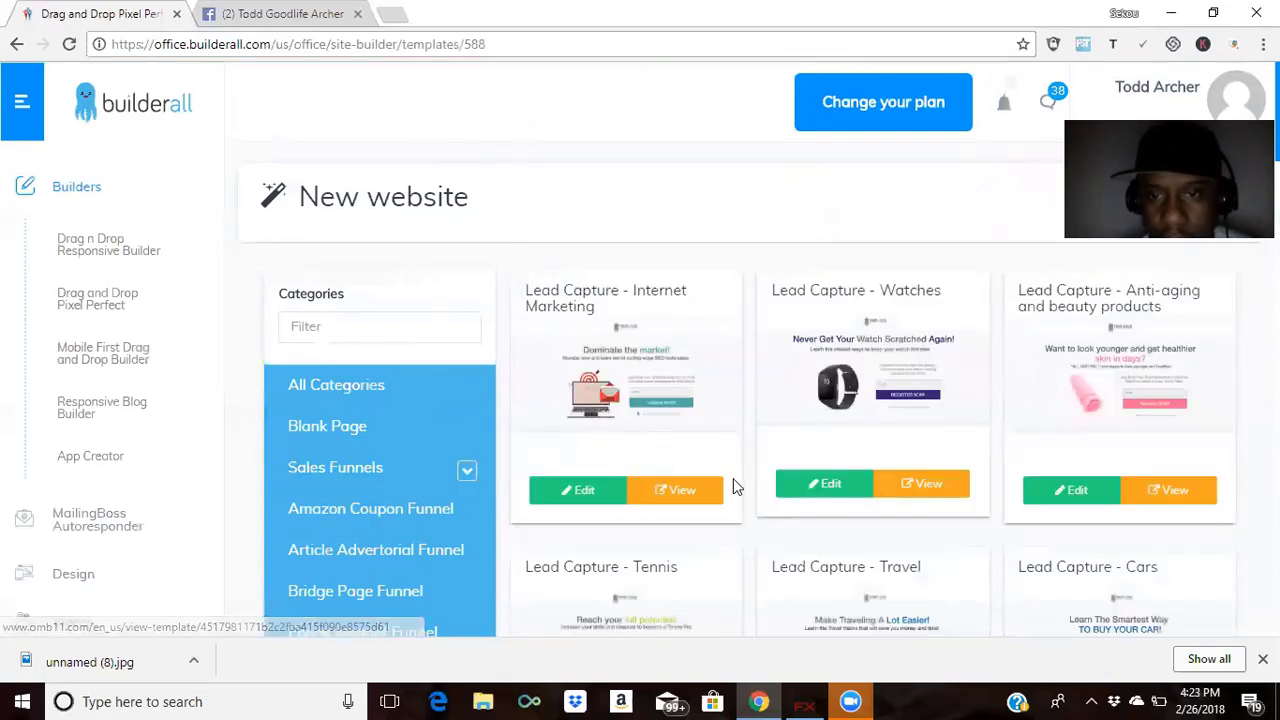
# Preview the Lead Capture - Cars template.
pyautogui.scroll(-2, 785, 473)
pyautogui.scroll(-1, 785, 470)
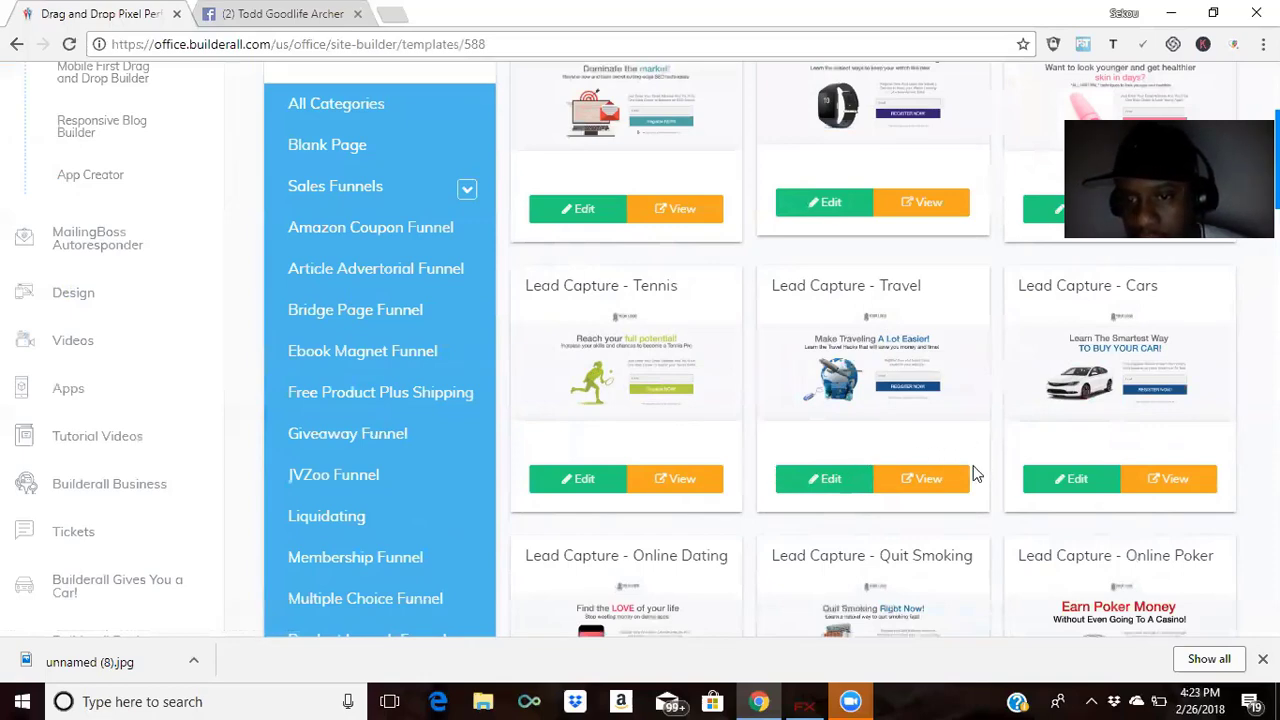
pyautogui.scroll(-2, 975, 474)
pyautogui.scroll(3, 971, 479)
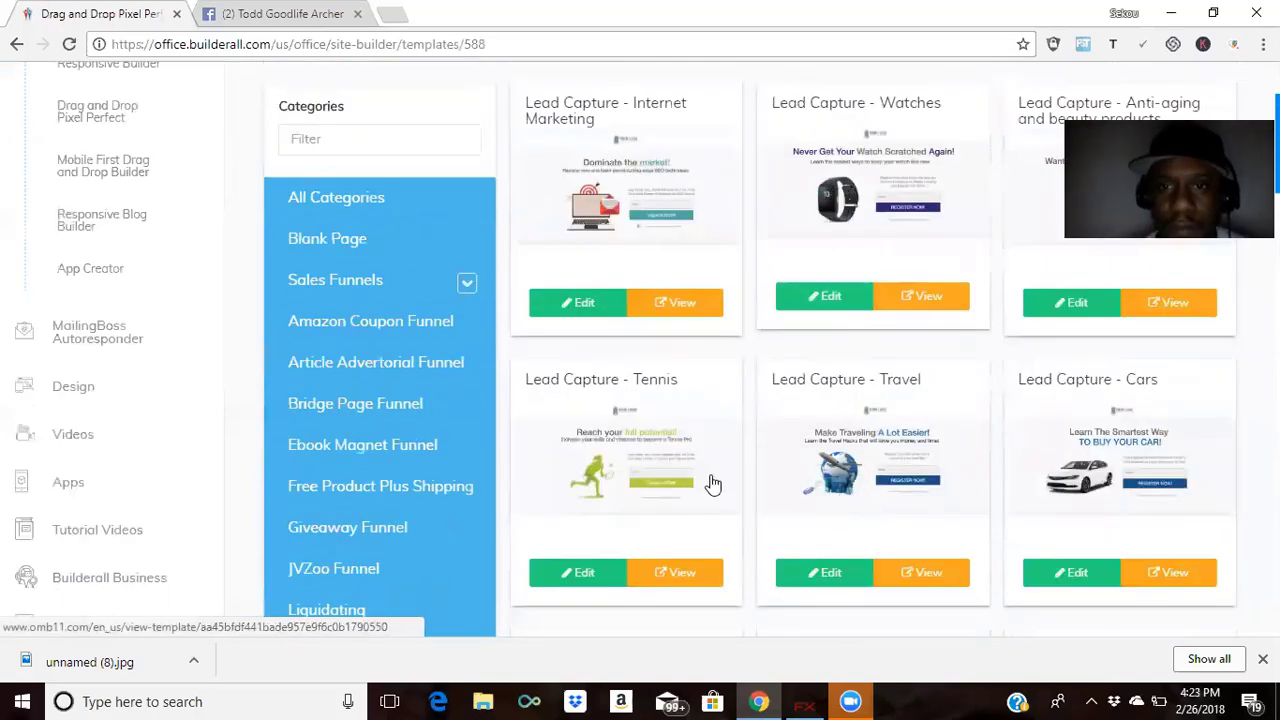
pyautogui.click(1160, 586)
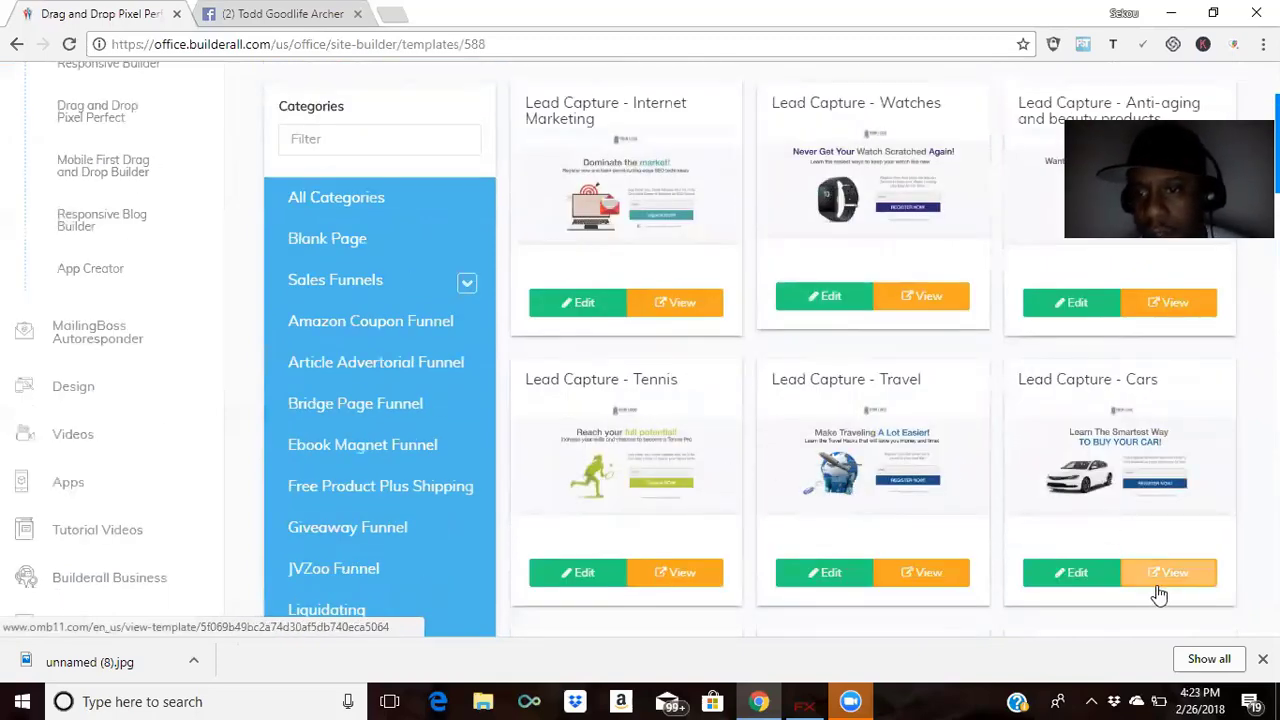
# Open Lead Capture - Cars in the editor and scroll to its car image and form.
pyautogui.click(1080, 578)
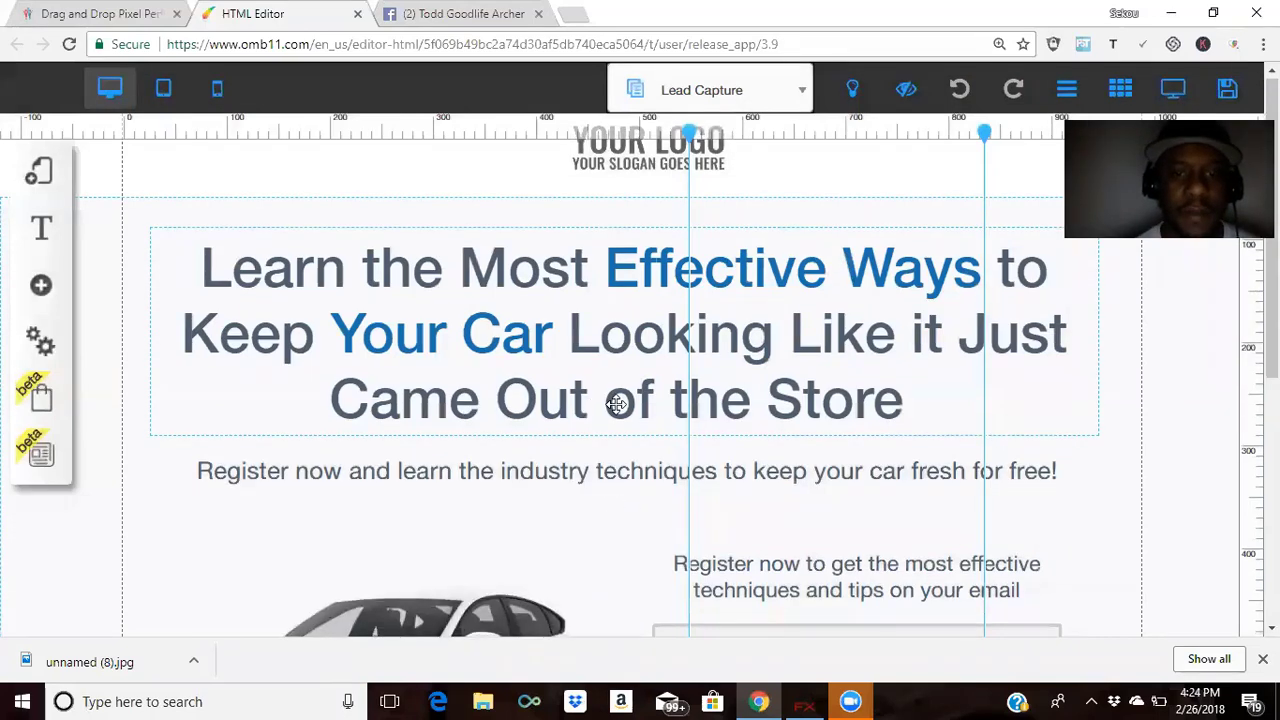
pyautogui.scroll(-2, 617, 400)
pyautogui.scroll(-3, 620, 405)
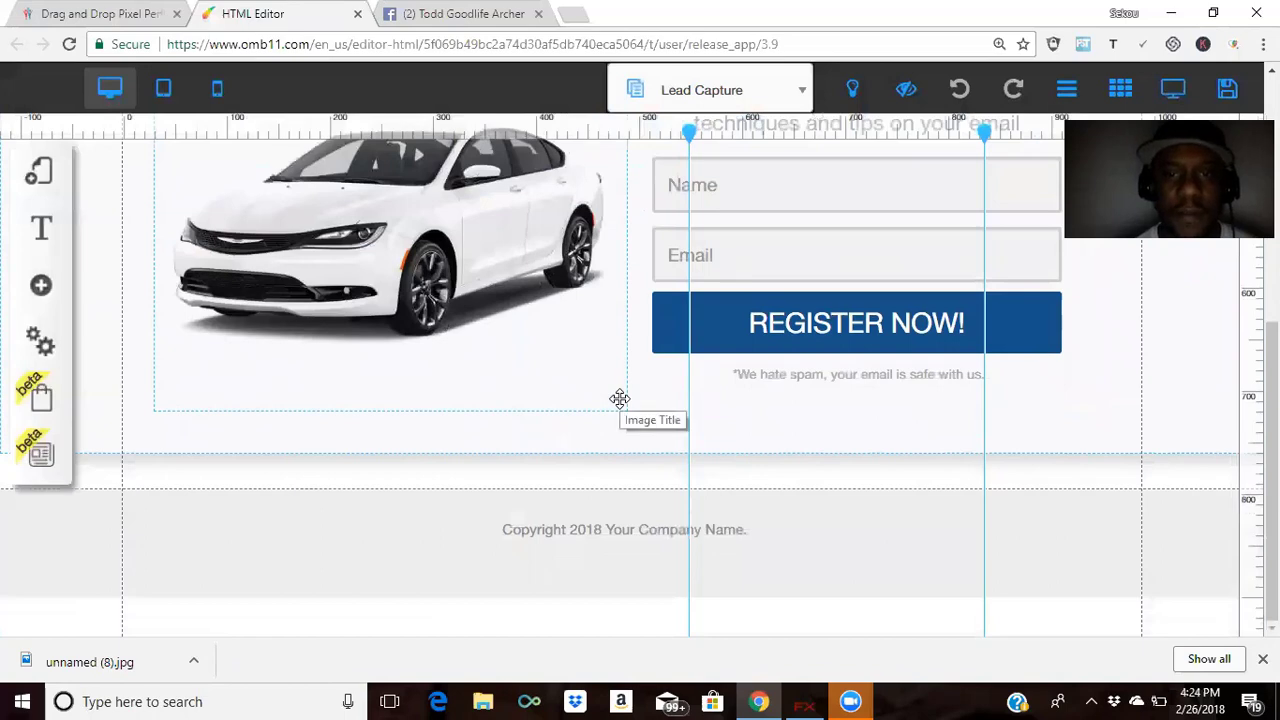
pyautogui.scroll(2, 617, 397)
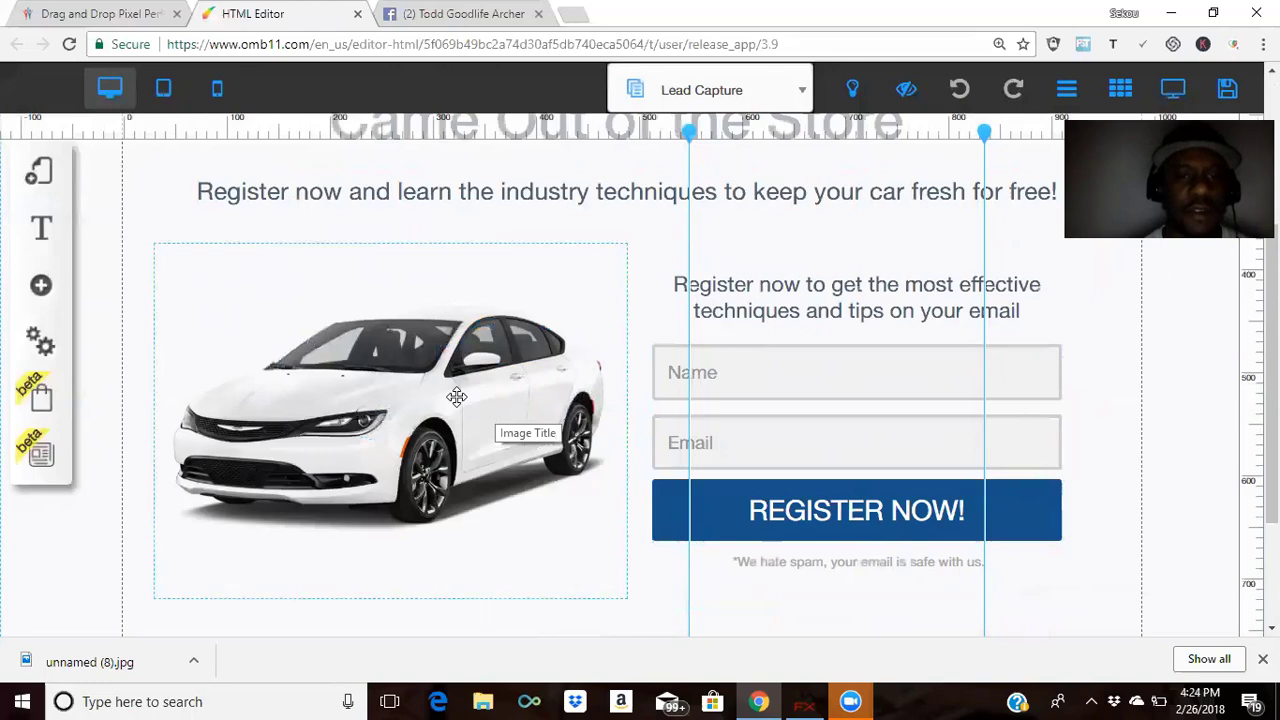
# Use Change Image on the car picture and pick the black-and-white Bossed Up logo.
pyautogui.click(434, 386)
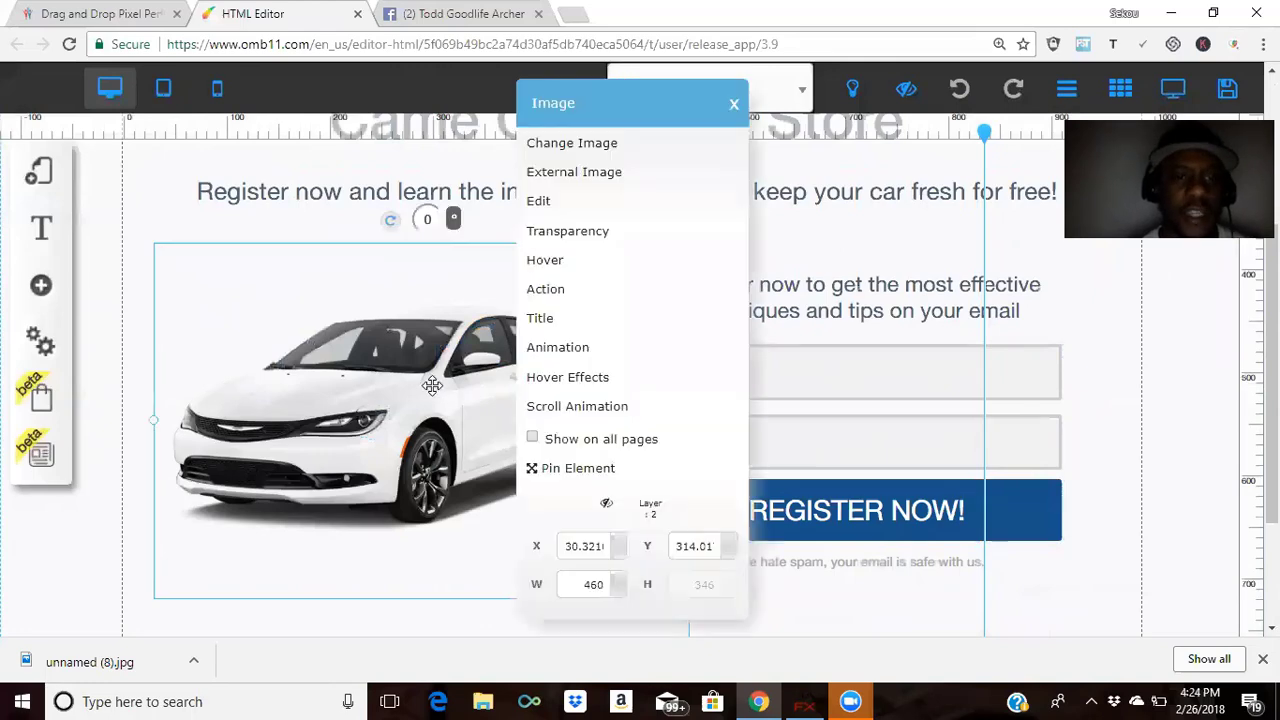
pyautogui.click(594, 145)
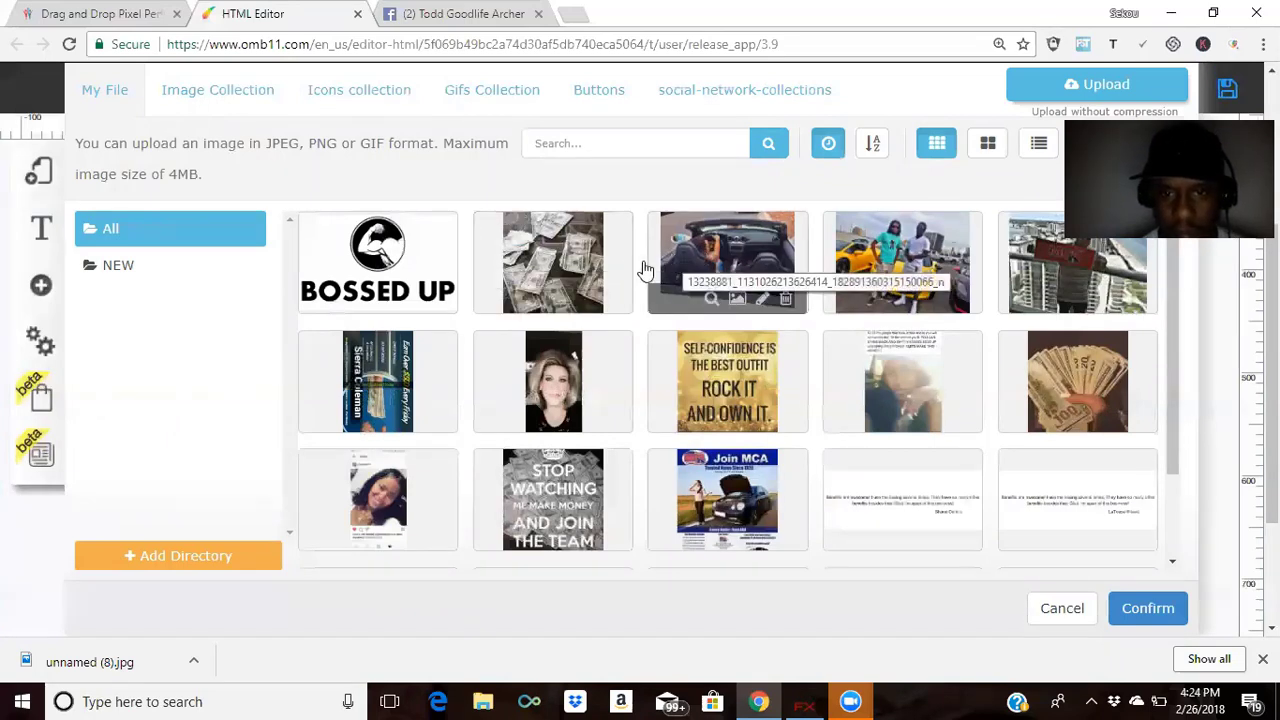
pyautogui.scroll(-1, 547, 289)
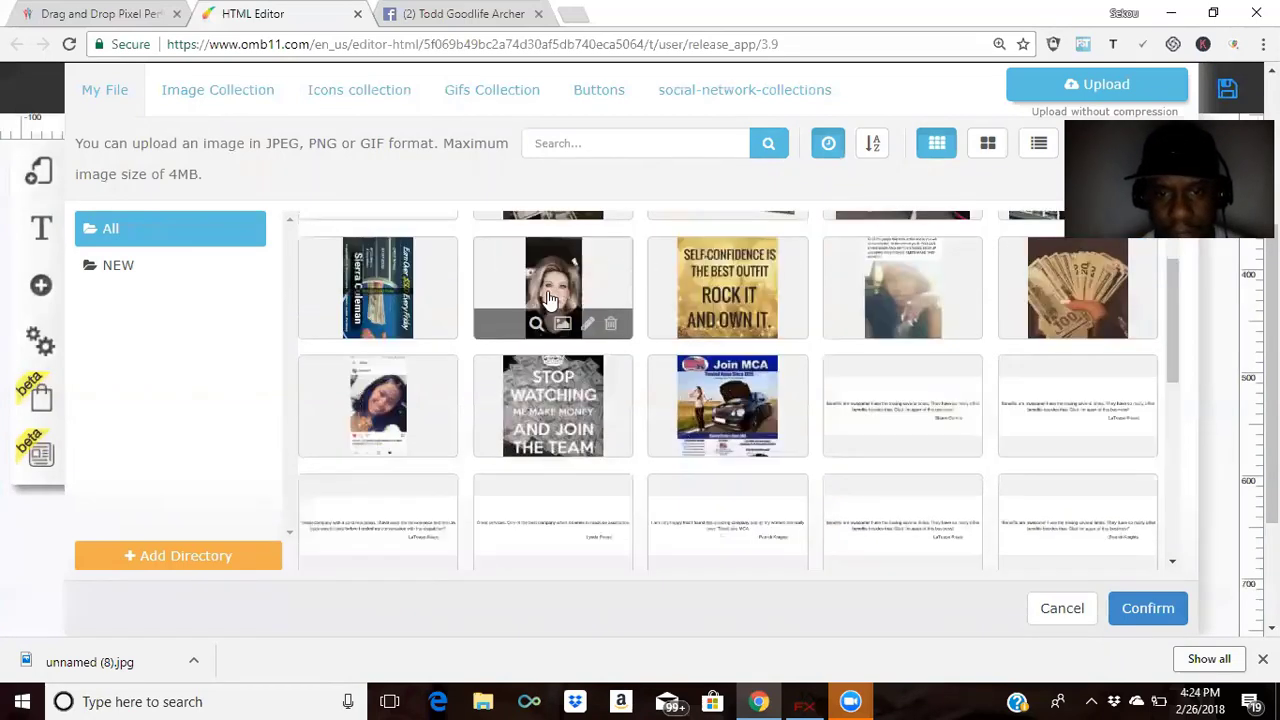
pyautogui.scroll(-1, 547, 297)
pyautogui.scroll(-1, 547, 297)
pyautogui.scroll(-1, 547, 297)
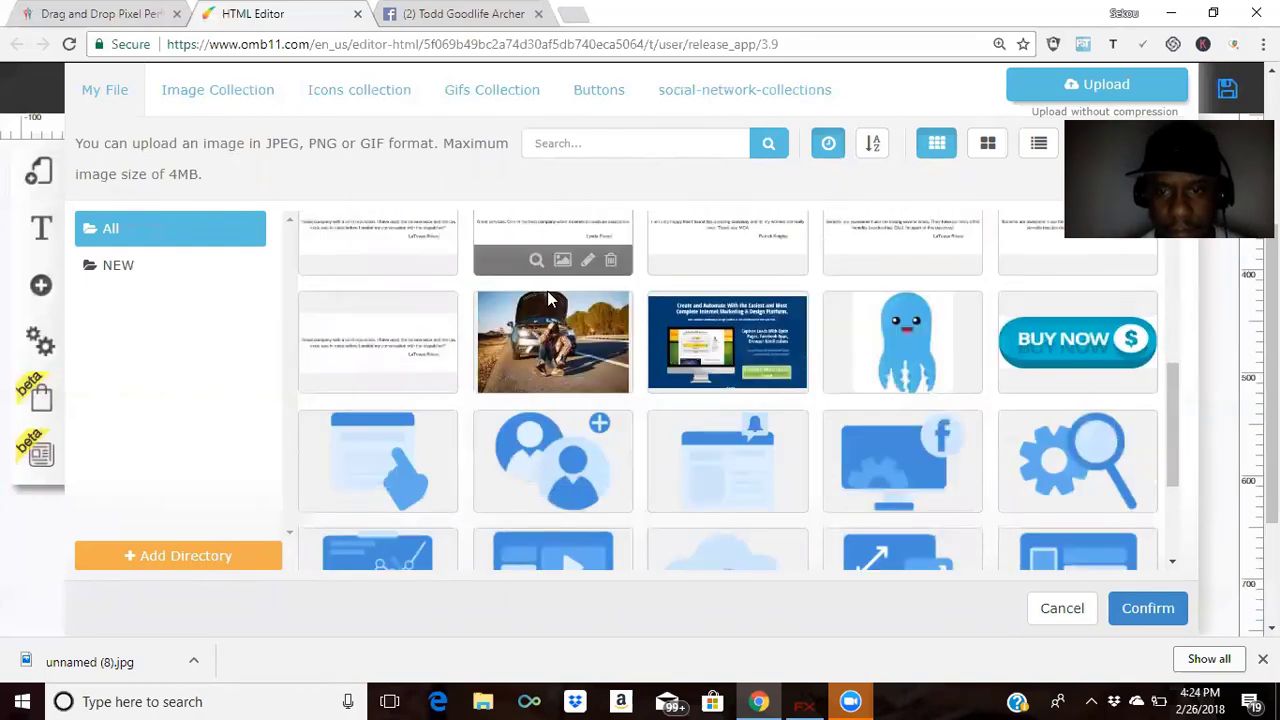
pyautogui.scroll(-1, 547, 297)
pyautogui.scroll(1, 547, 290)
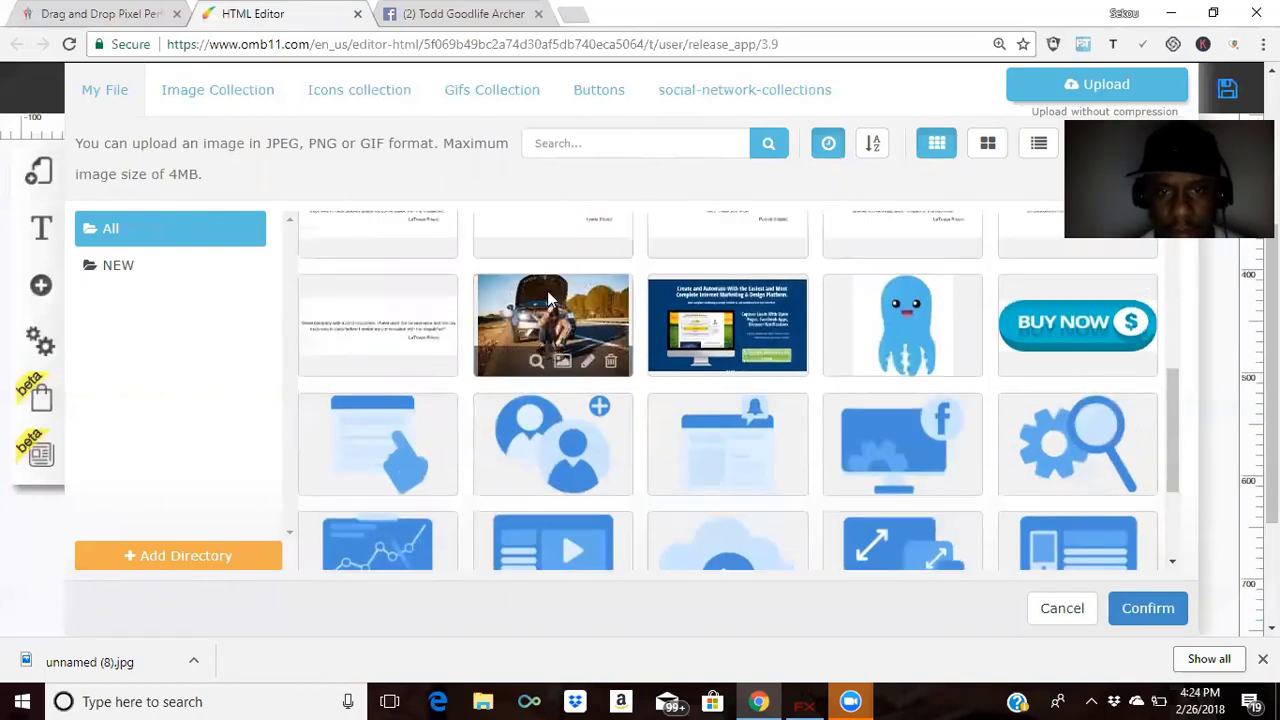
pyautogui.scroll(3, 547, 290)
pyautogui.scroll(1, 549, 297)
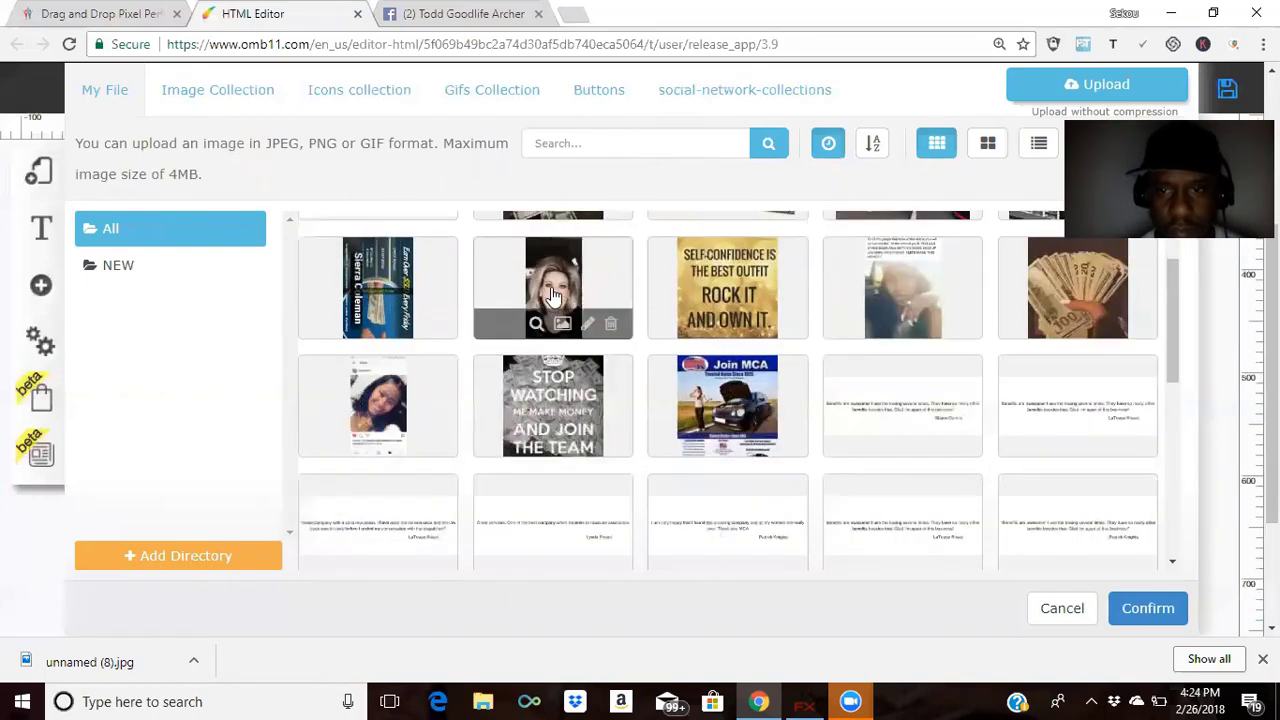
pyautogui.scroll(1, 551, 297)
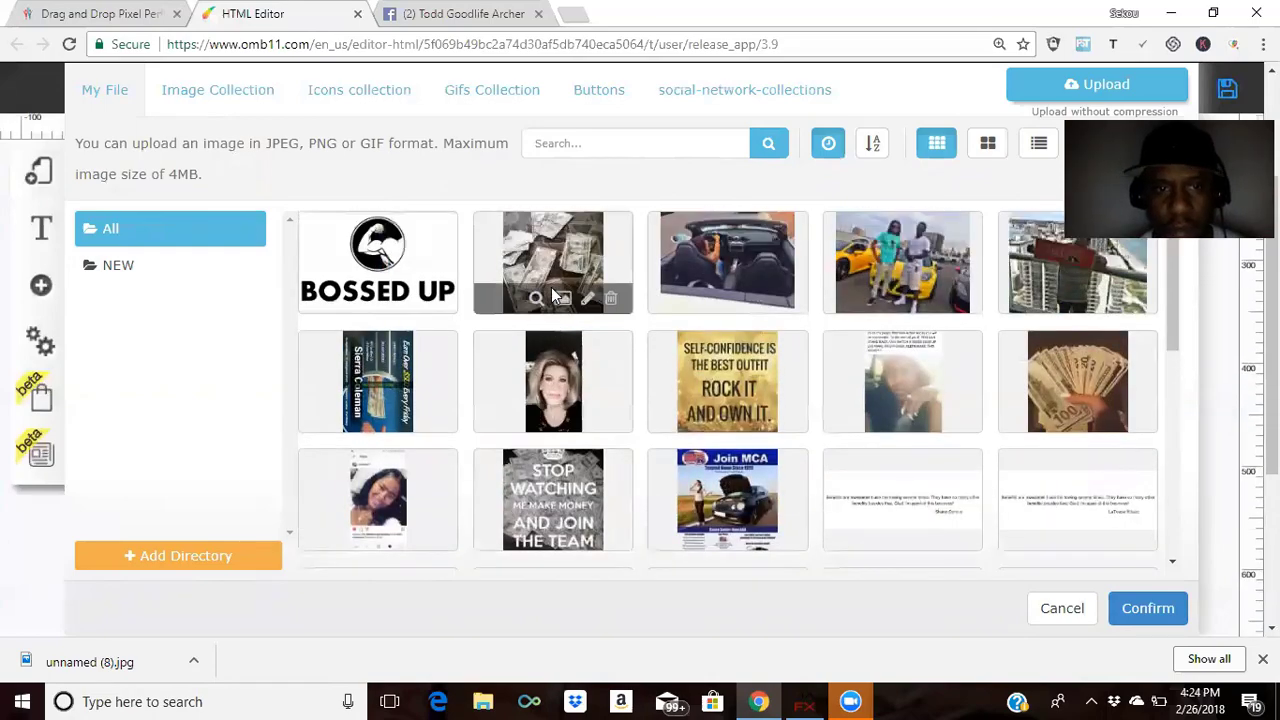
pyautogui.scroll(-1, 551, 290)
pyautogui.scroll(-3, 551, 290)
pyautogui.scroll(-1, 551, 290)
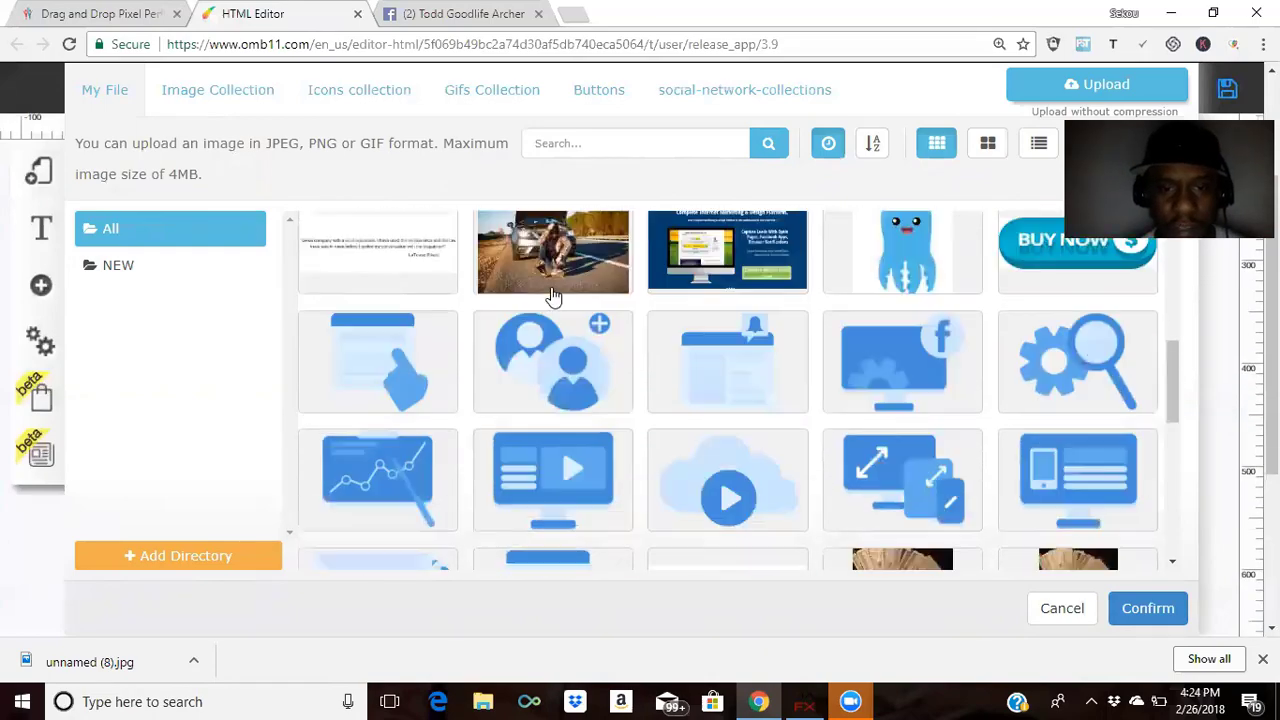
pyautogui.scroll(-2, 551, 297)
pyautogui.scroll(-3, 555, 295)
pyautogui.scroll(-1, 560, 290)
pyautogui.scroll(-2, 566, 281)
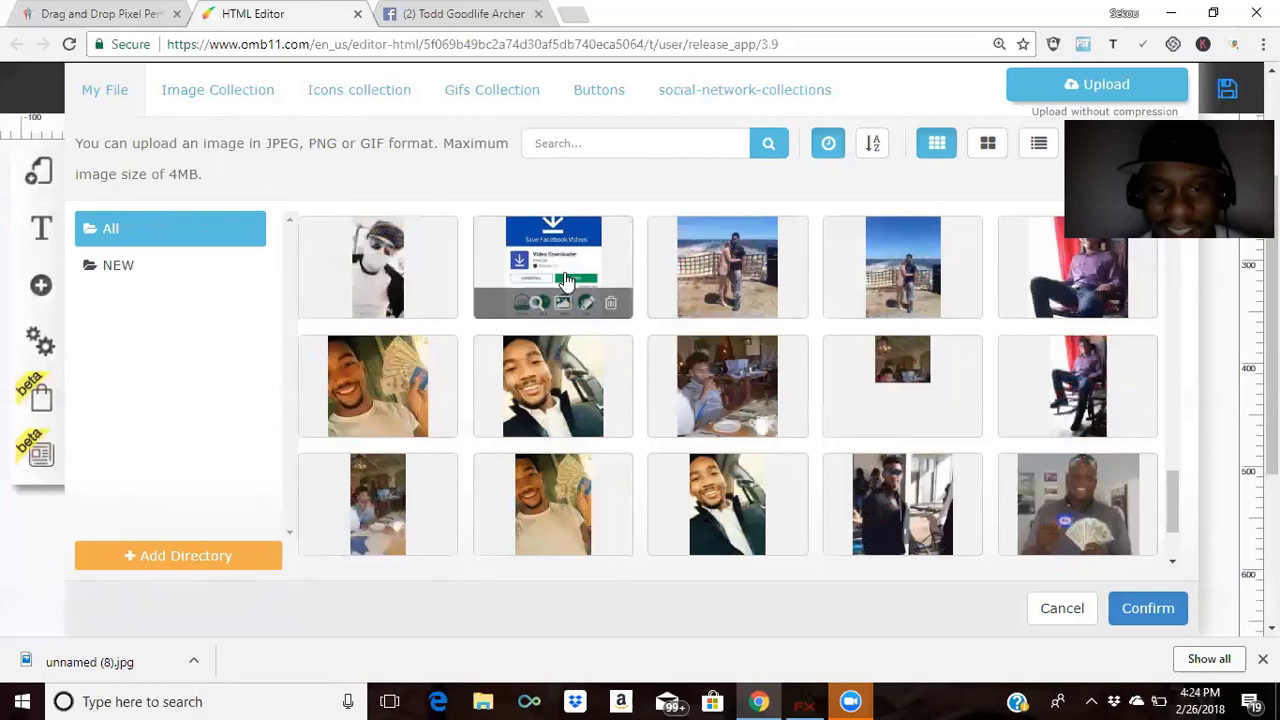
pyautogui.scroll(-2, 566, 281)
pyautogui.scroll(-2, 566, 276)
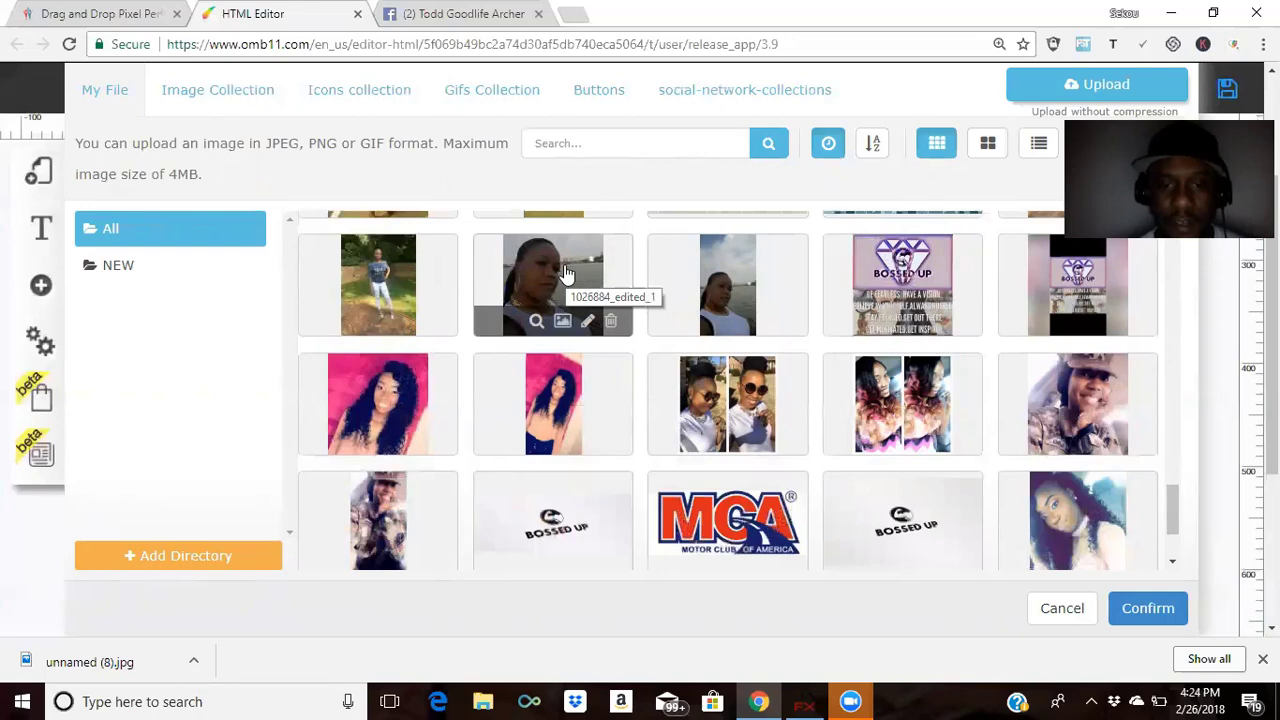
pyautogui.scroll(-1, 566, 275)
pyautogui.scroll(-1, 562, 282)
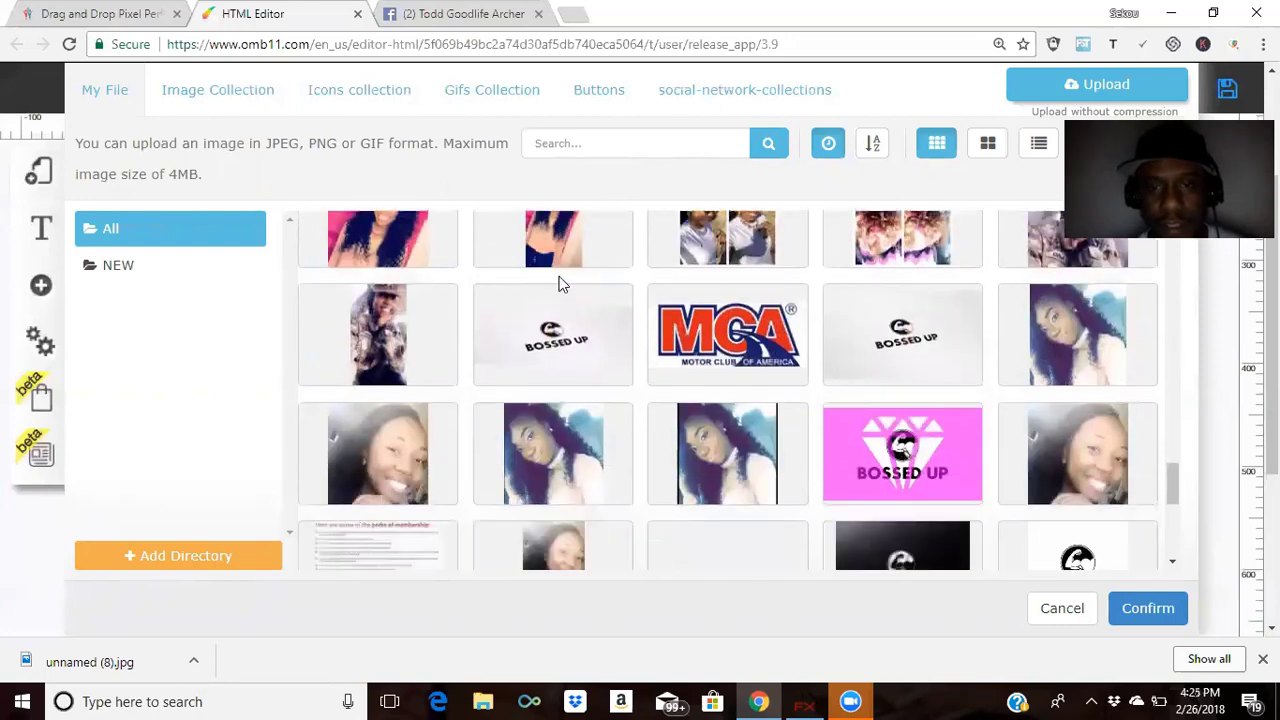
pyautogui.scroll(-2, 561, 285)
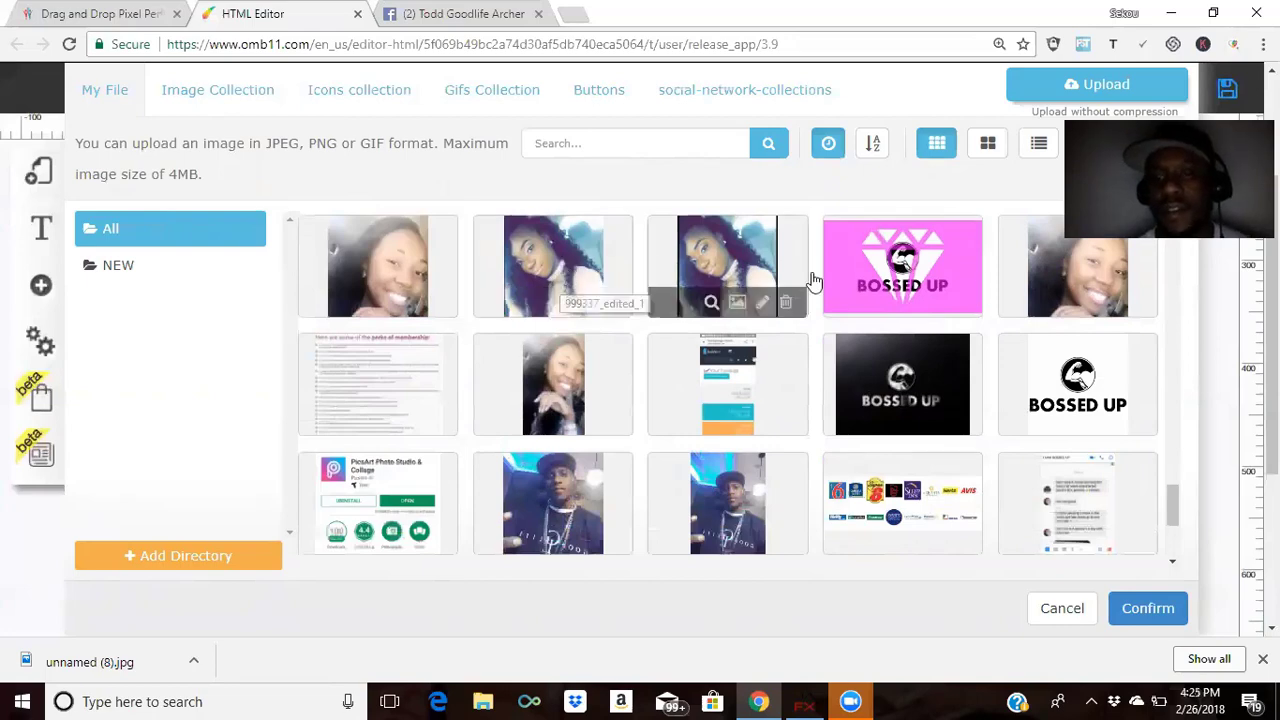
pyautogui.click(1068, 380)
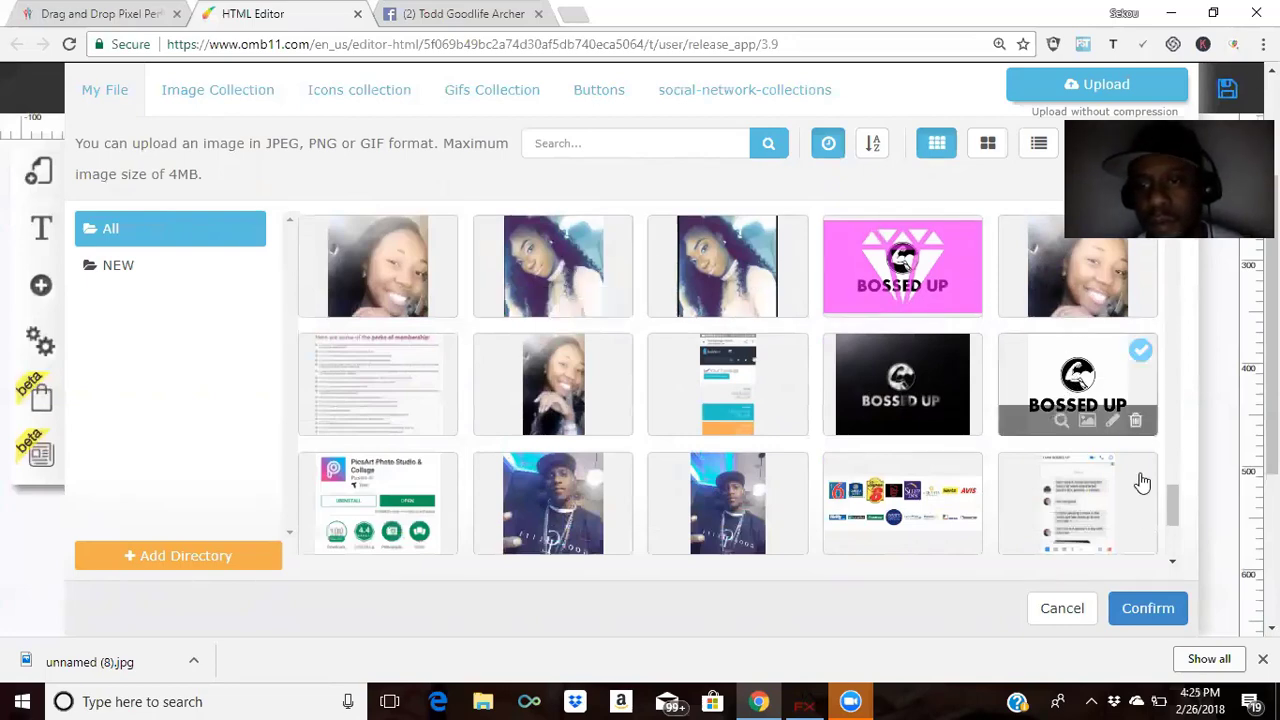
# Confirm the Bossed Up logo as the car picture's replacement and move it higher.
pyautogui.click(1145, 607)
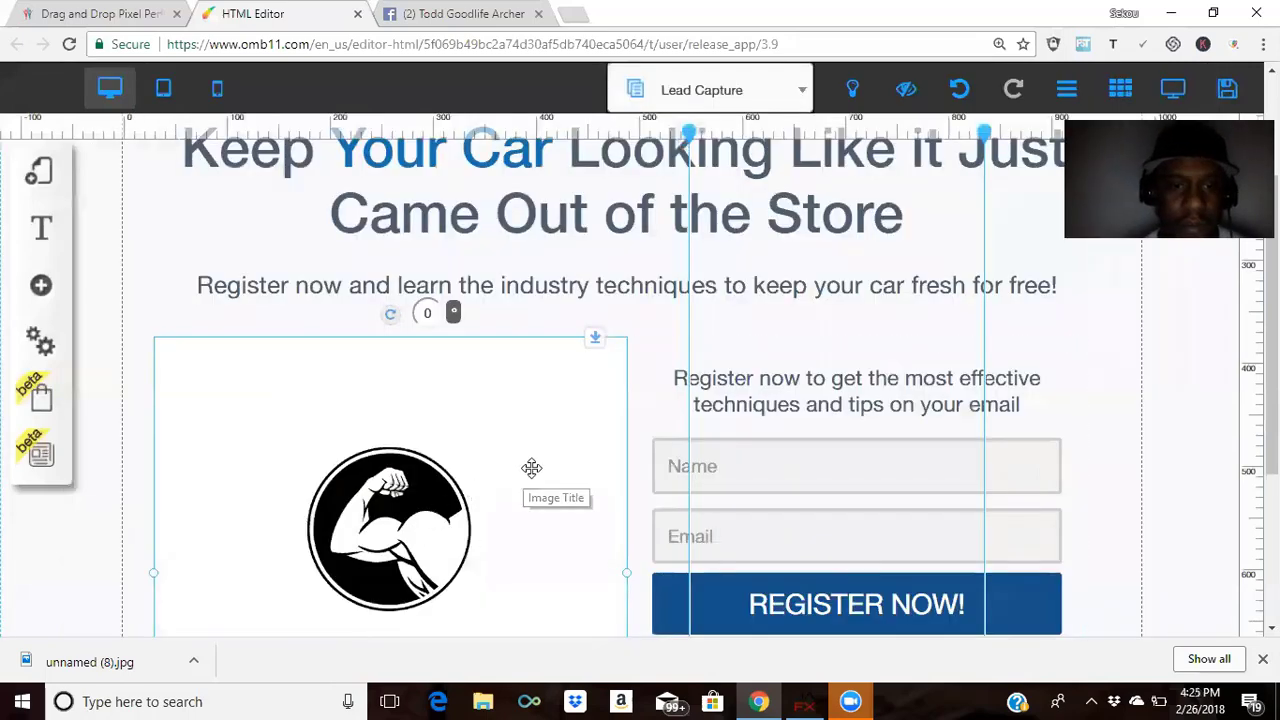
pyautogui.scroll(-3, 530, 468)
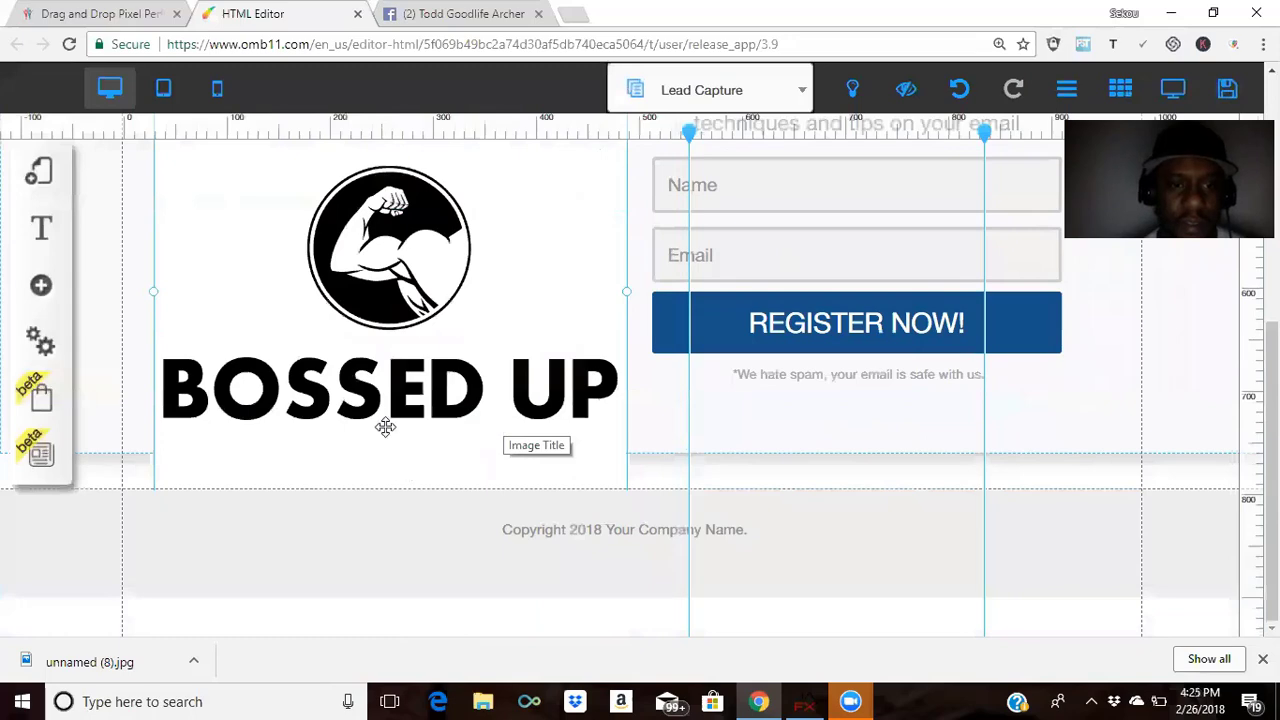
pyautogui.moveTo(383, 388)
pyautogui.mouseDown()
pyautogui.moveTo(372, 332)
pyautogui.moveTo(356, 346)
pyautogui.mouseUp()
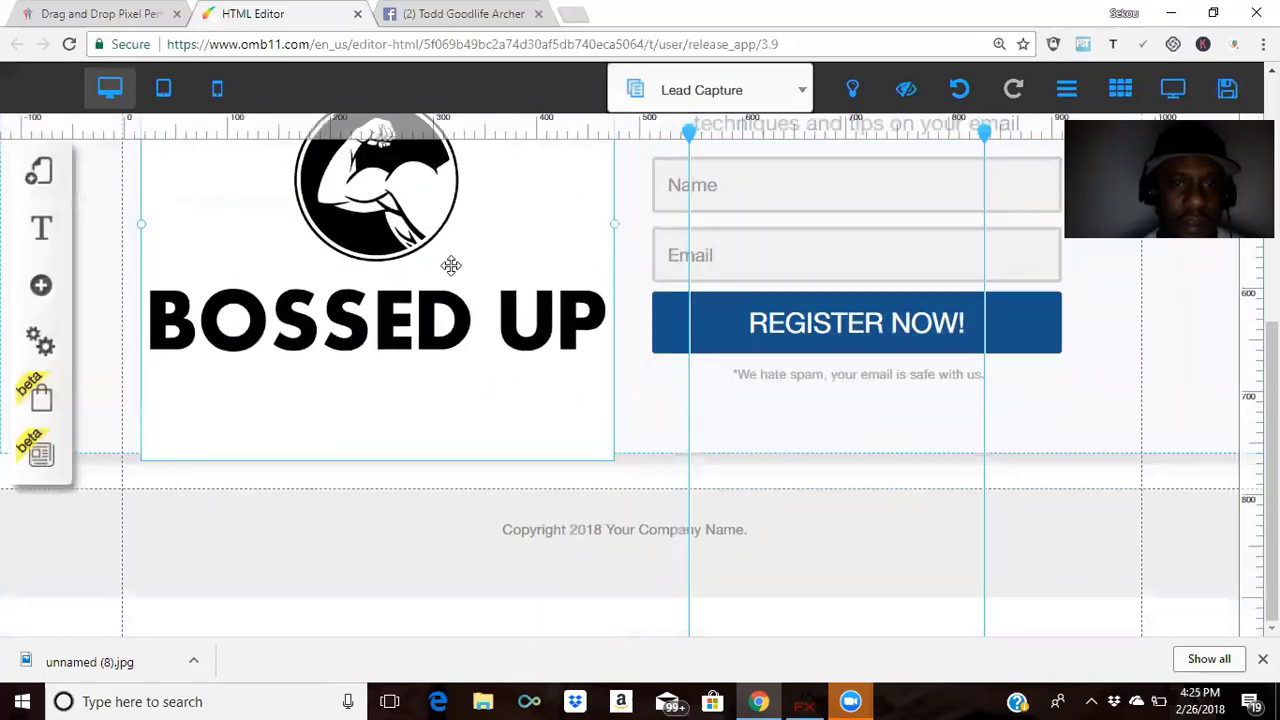
# Narrow the logo box and nudge it down beside the signup form.
pyautogui.moveTo(600, 224); pyautogui.dragTo(530, 232)
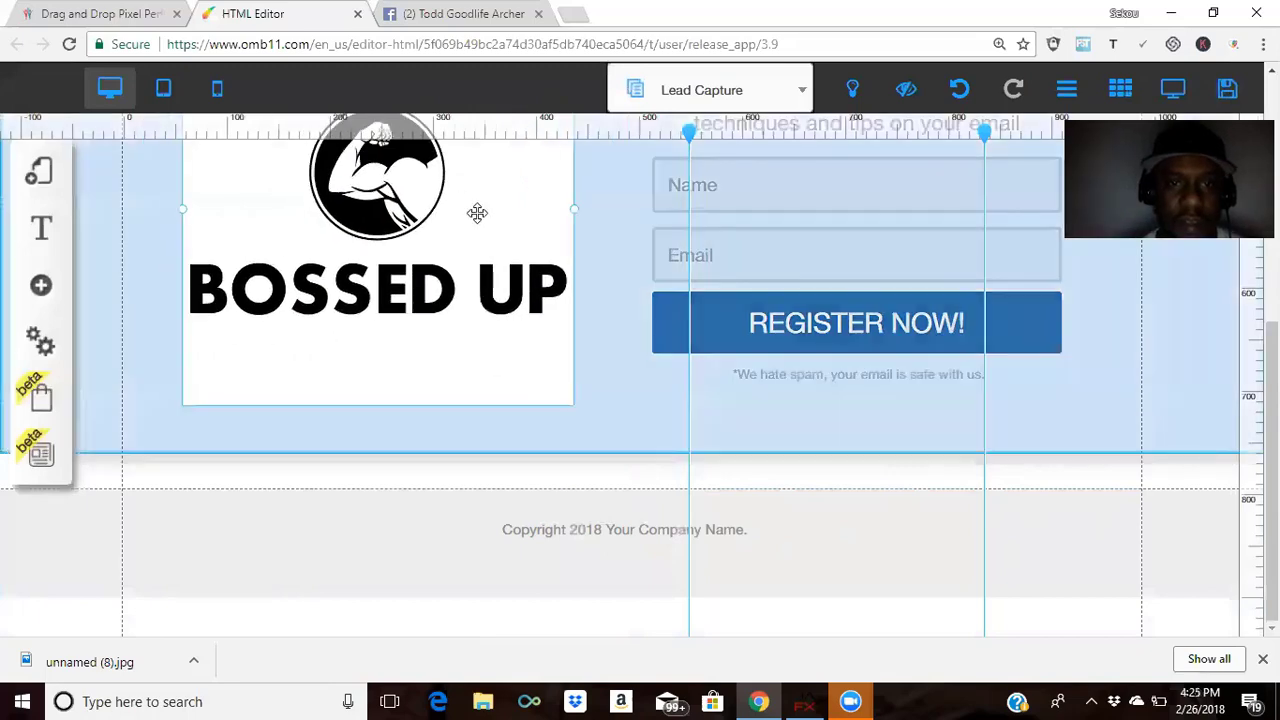
pyautogui.moveTo(447, 195); pyautogui.dragTo(486, 228)
pyautogui.scroll(4, 484, 230)
pyautogui.scroll(1, 346, 266)
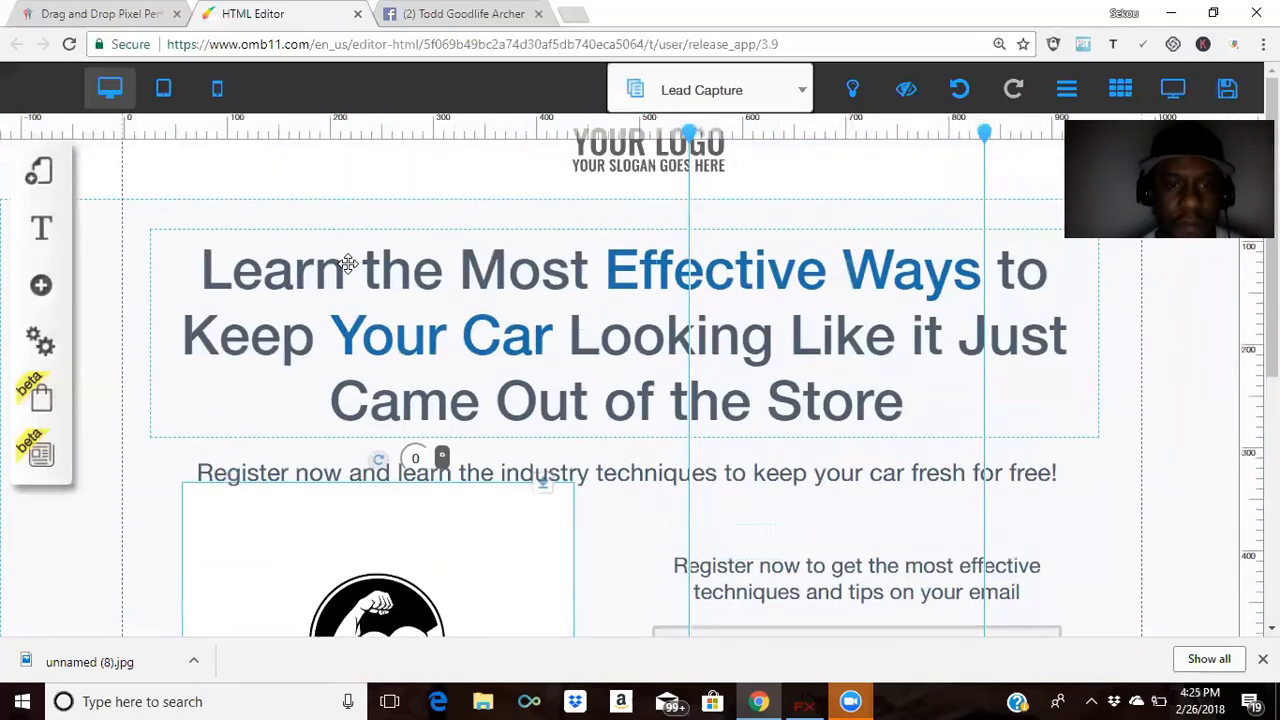
pyautogui.scroll(-2, 409, 309)
pyautogui.moveTo(382, 370); pyautogui.dragTo(366, 417)
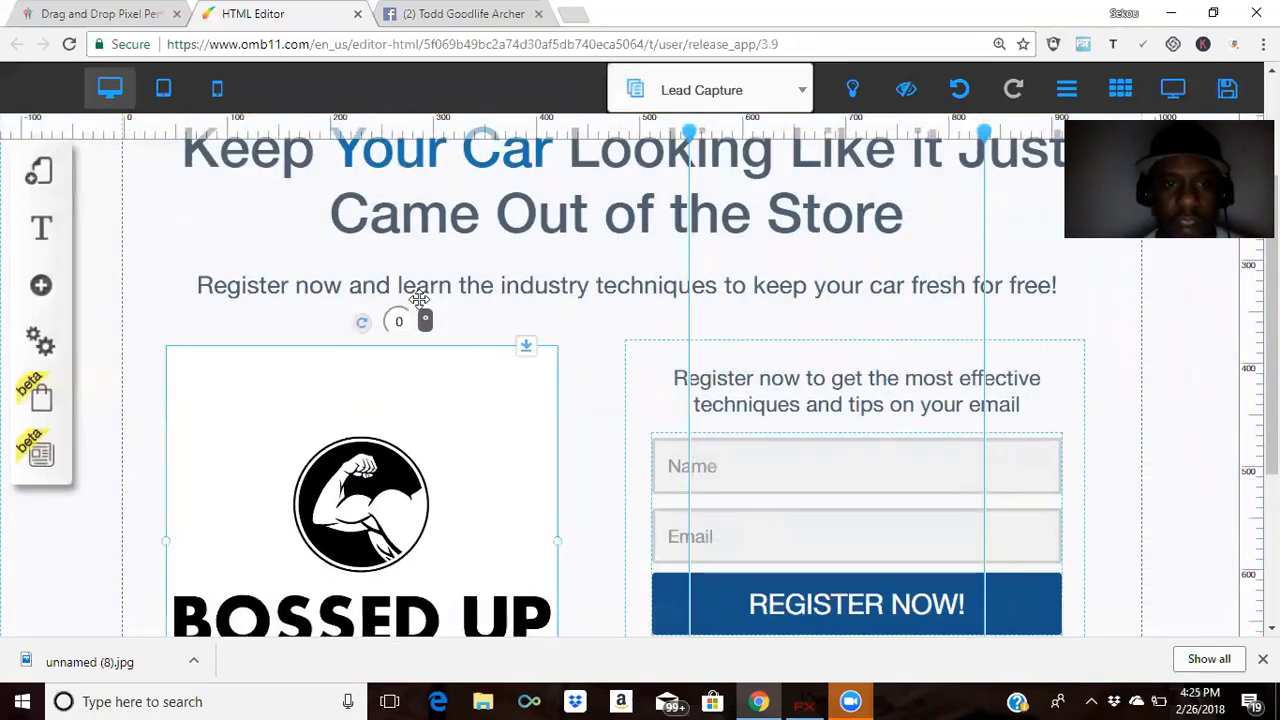
pyautogui.scroll(2, 445, 230)
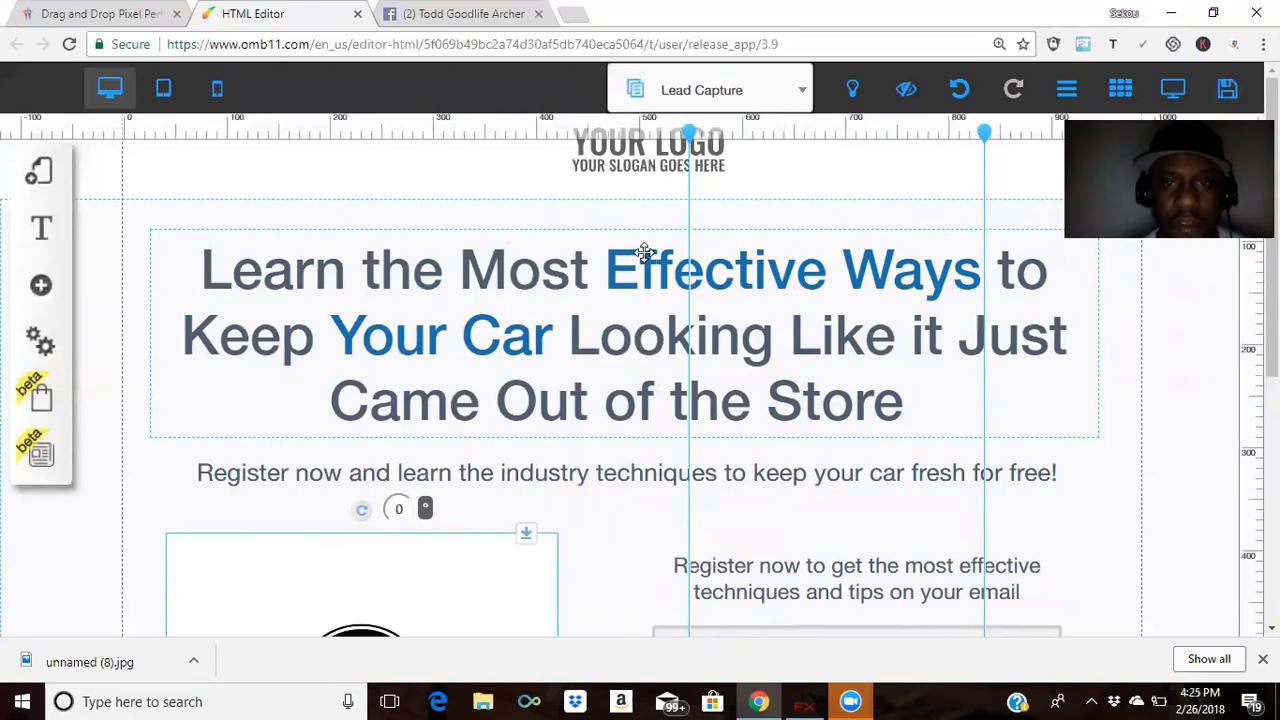
# Start replacing the YOUR LOGO header image and browse the My File library.
pyautogui.click(645, 162)
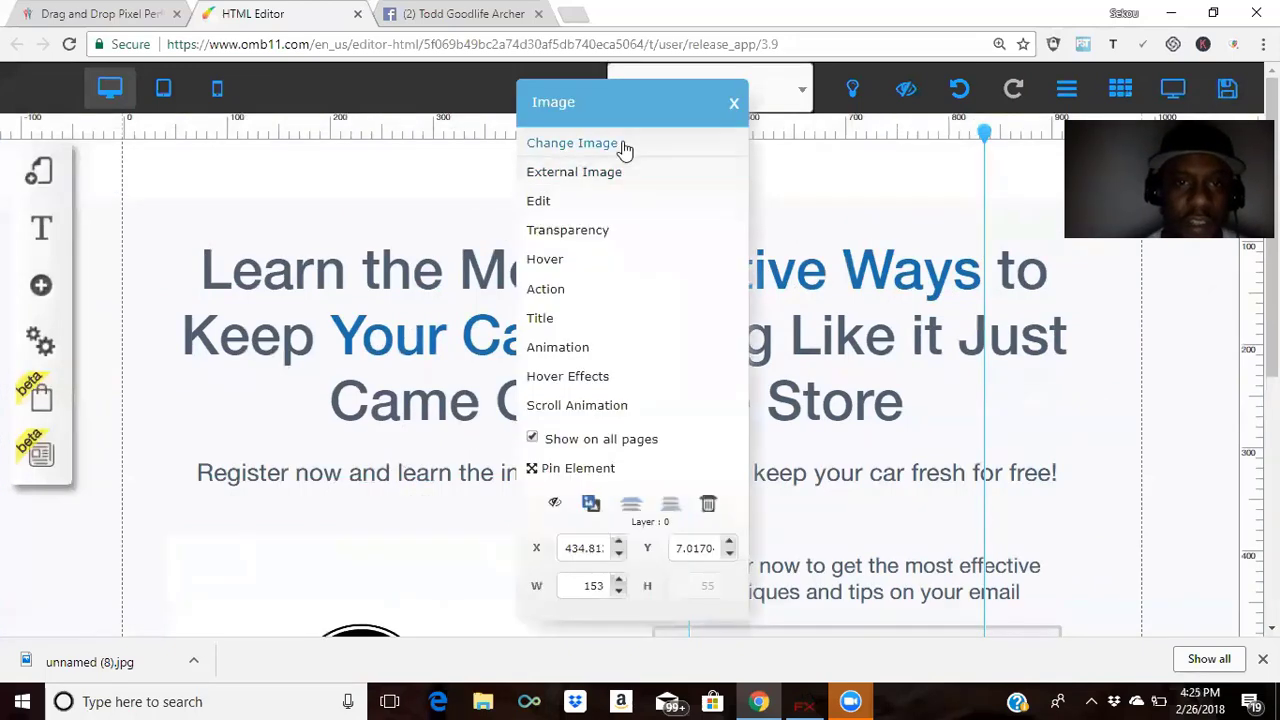
pyautogui.click(622, 145)
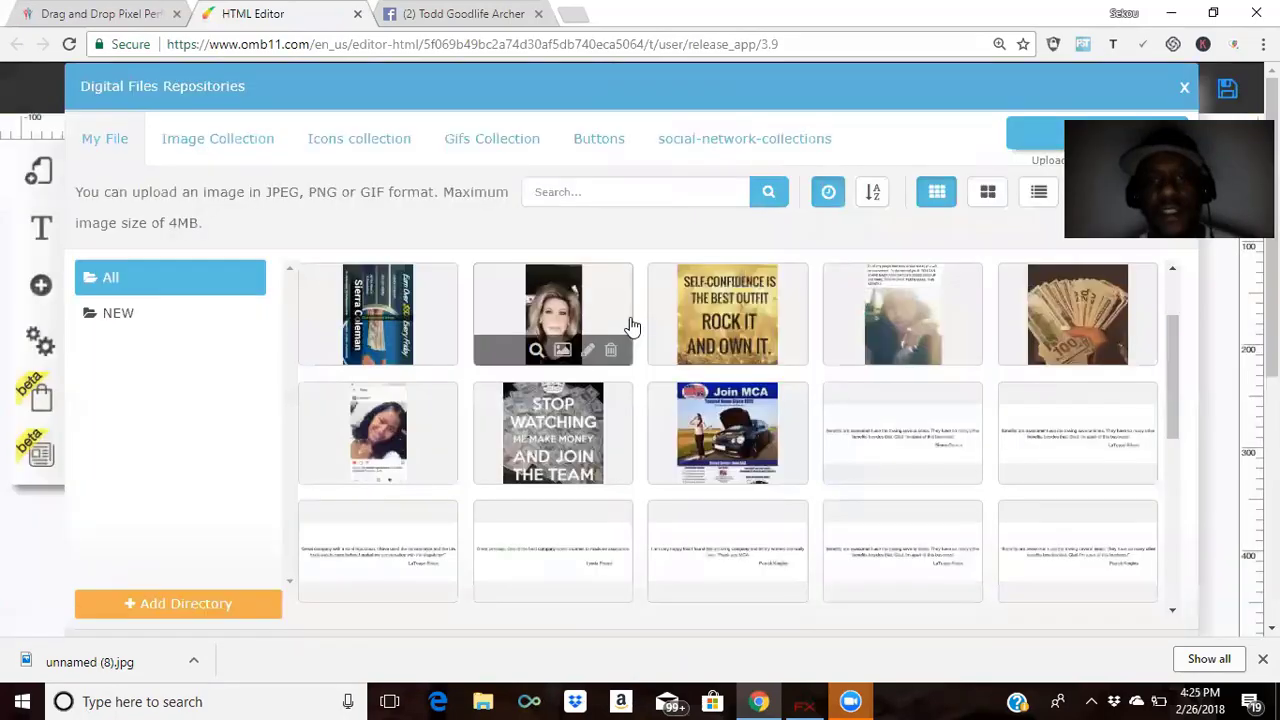
pyautogui.scroll(-5, 630, 327)
pyautogui.scroll(-5, 630, 327)
pyautogui.scroll(-5, 630, 327)
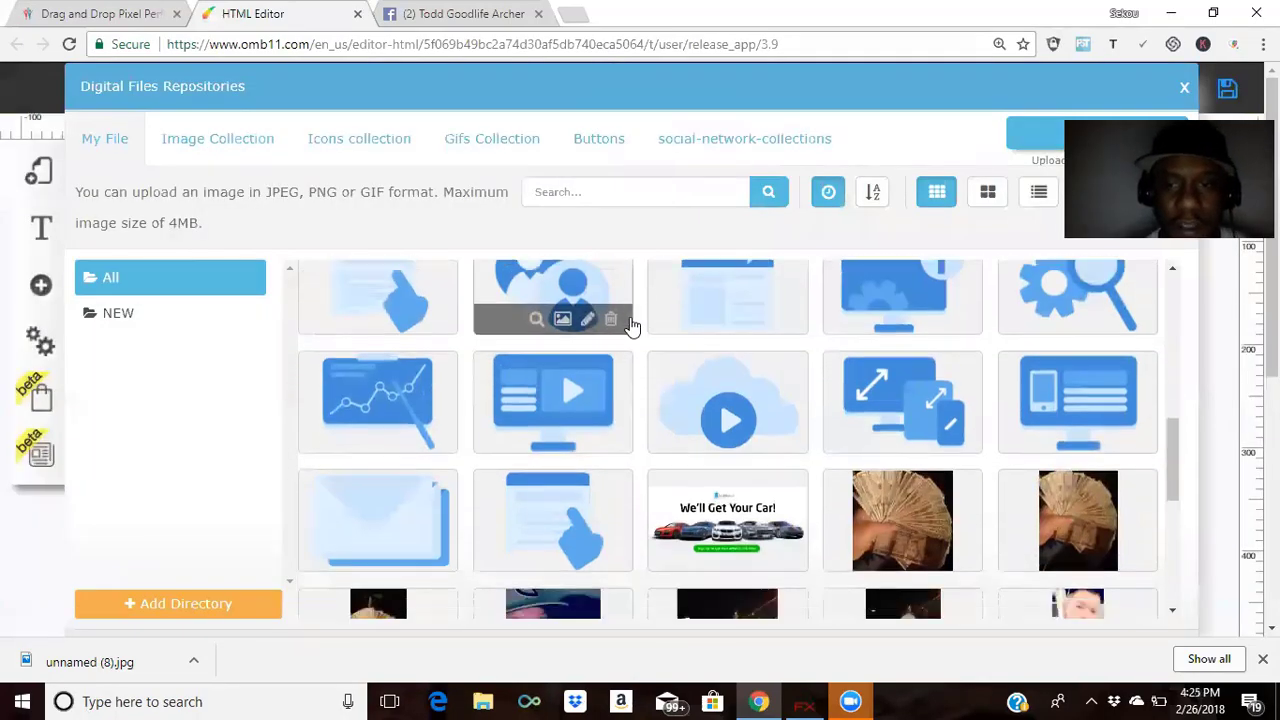
pyautogui.scroll(-5, 630, 327)
pyautogui.scroll(-5, 630, 327)
pyautogui.scroll(-2, 630, 327)
pyautogui.scroll(-3, 630, 327)
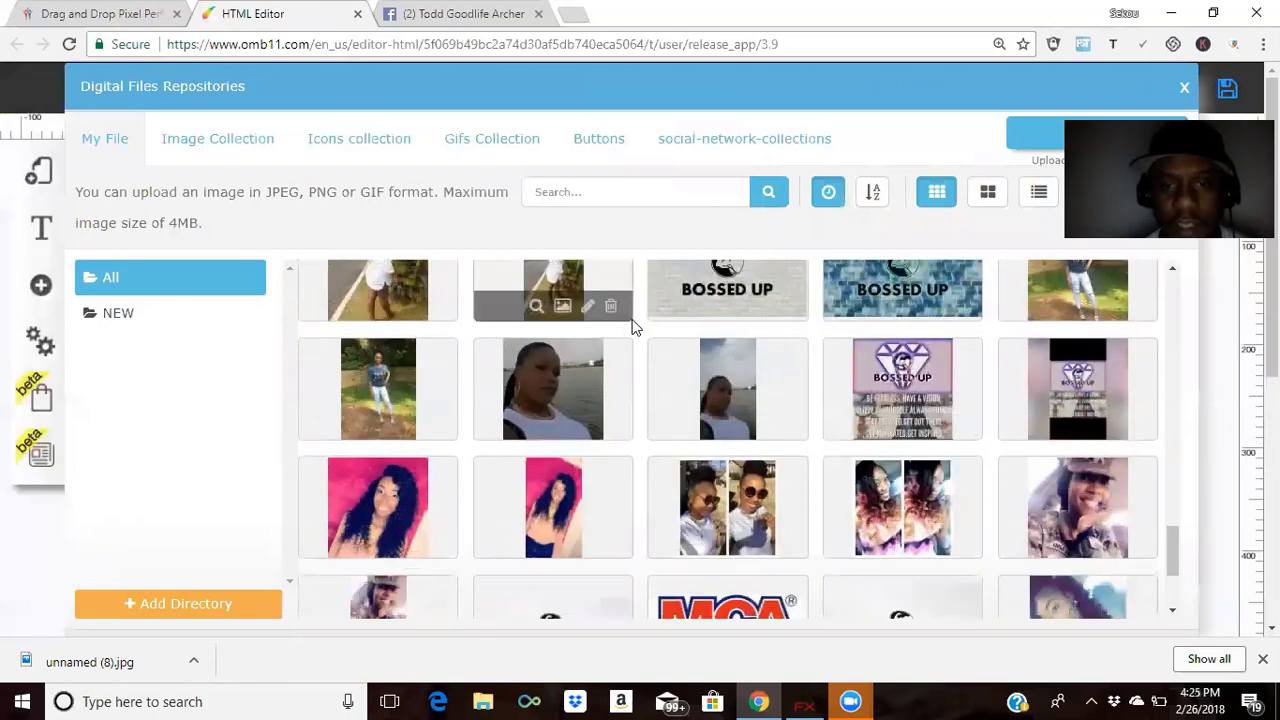
pyautogui.scroll(1, 632, 327)
pyautogui.scroll(-2, 632, 327)
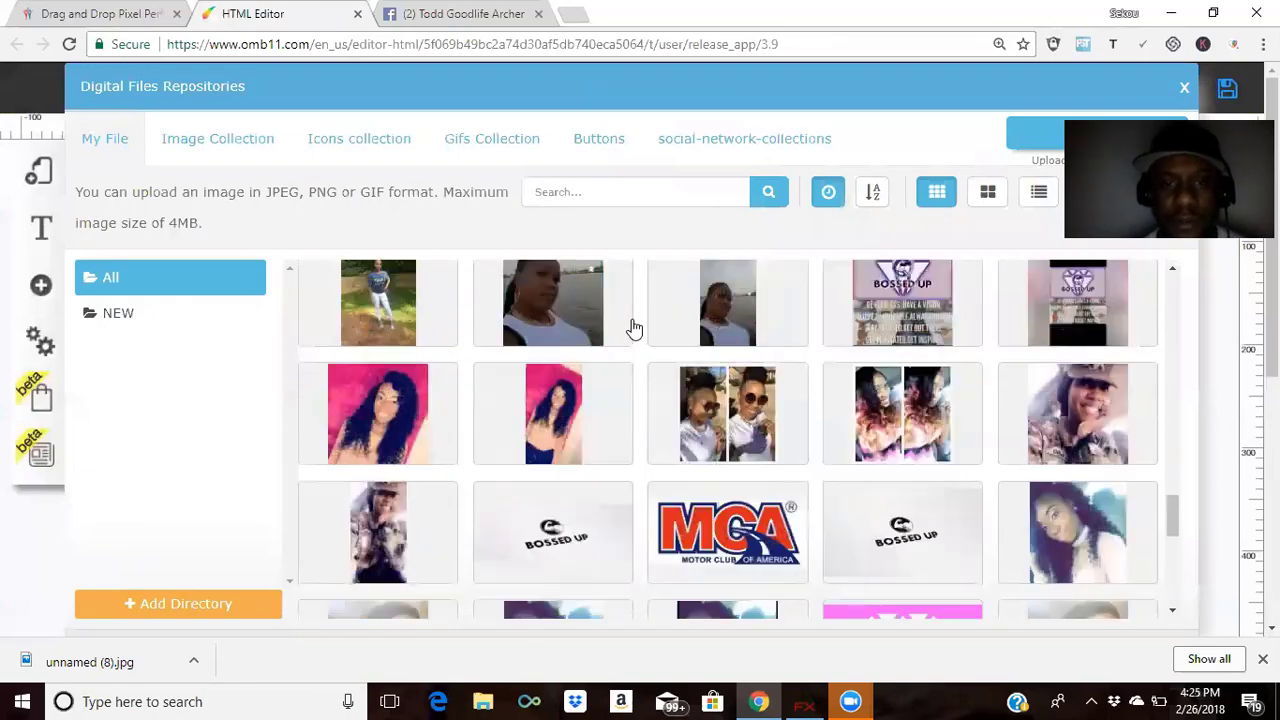
pyautogui.scroll(-2, 610, 315)
# Insert the white BOSSED UP logo as the header image.
pyautogui.click(575, 322)
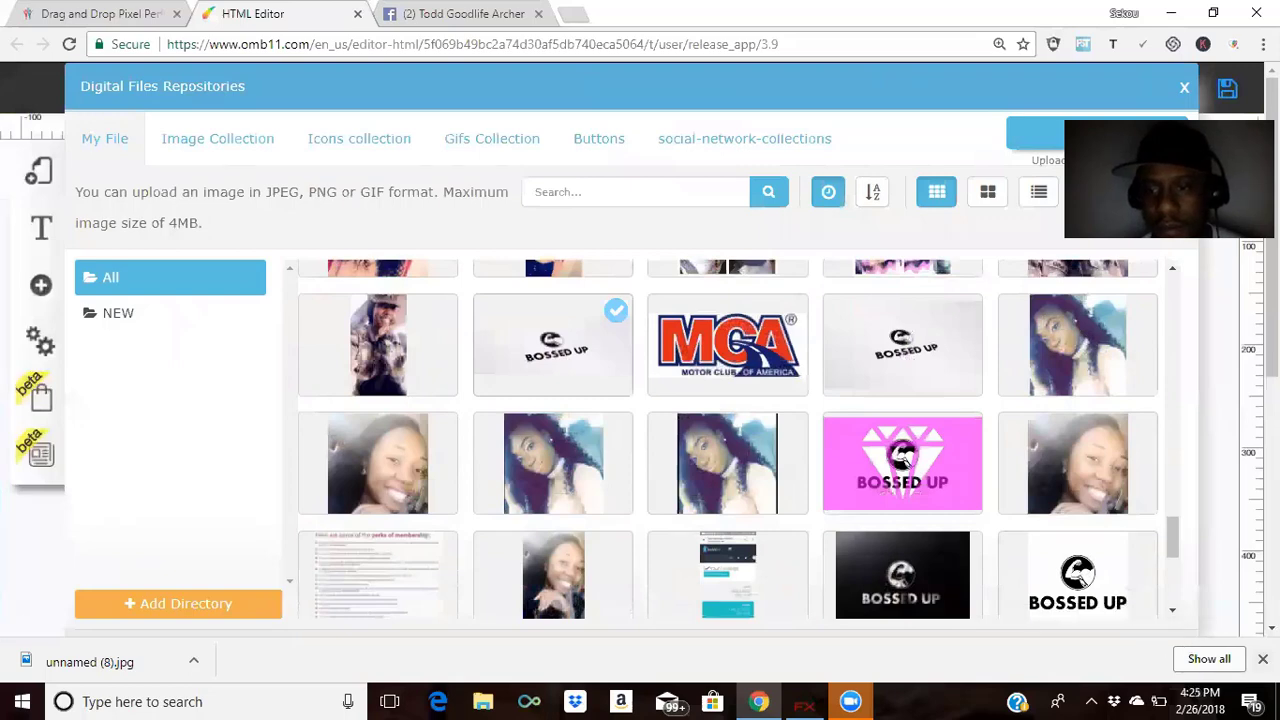
pyautogui.click(1262, 659)
pyautogui.click(1148, 657)
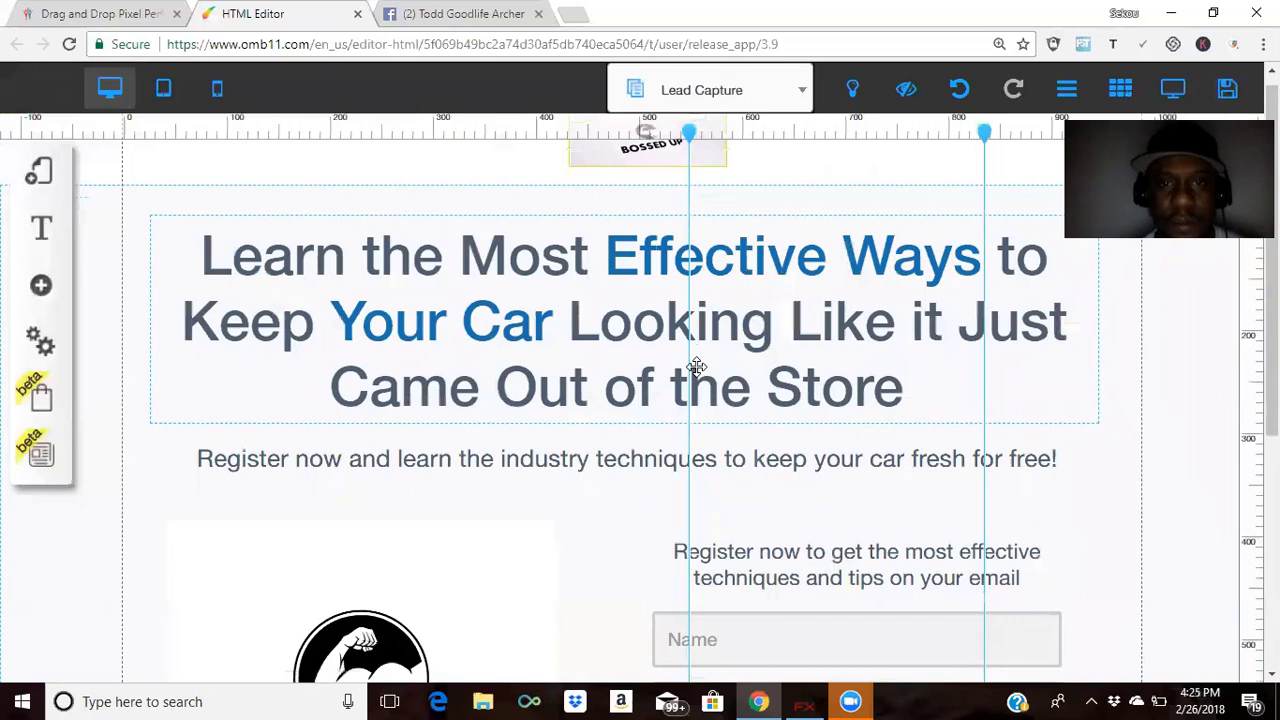
pyautogui.scroll(-3, 695, 367)
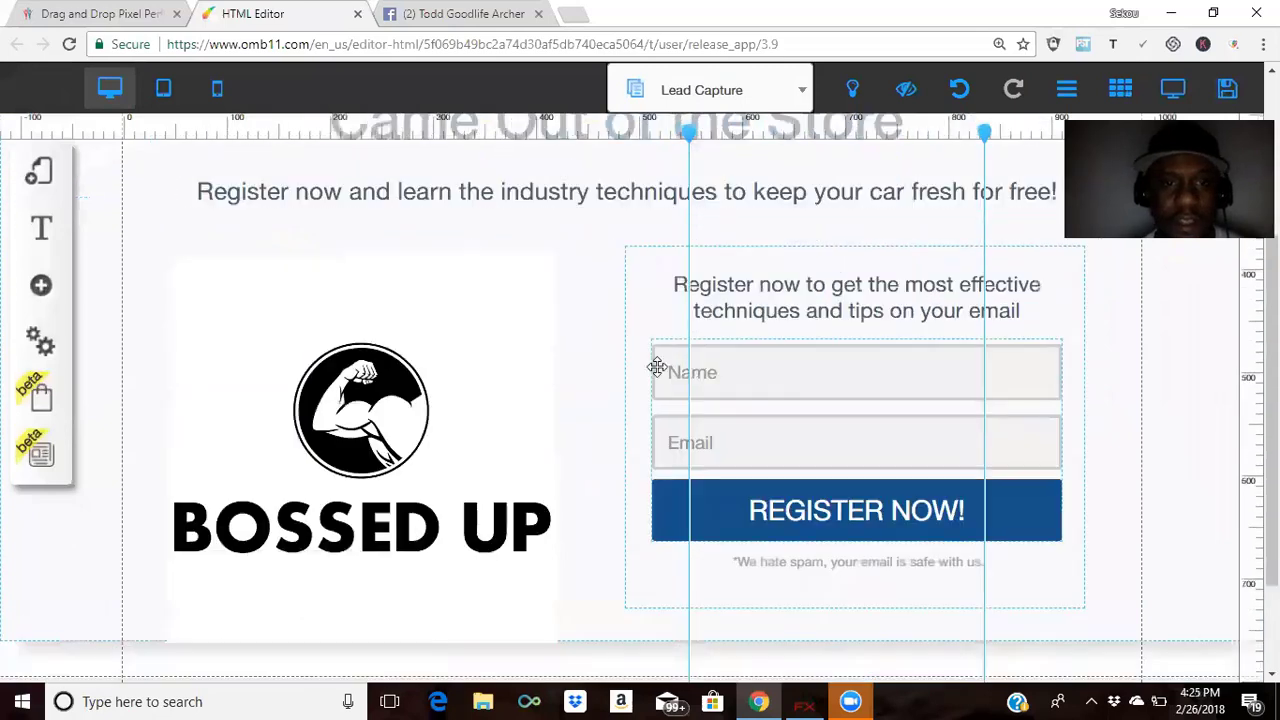
# Open the Funnel layout from Layouts and show its Settings and SEO panel.
pyautogui.click(32, 176)
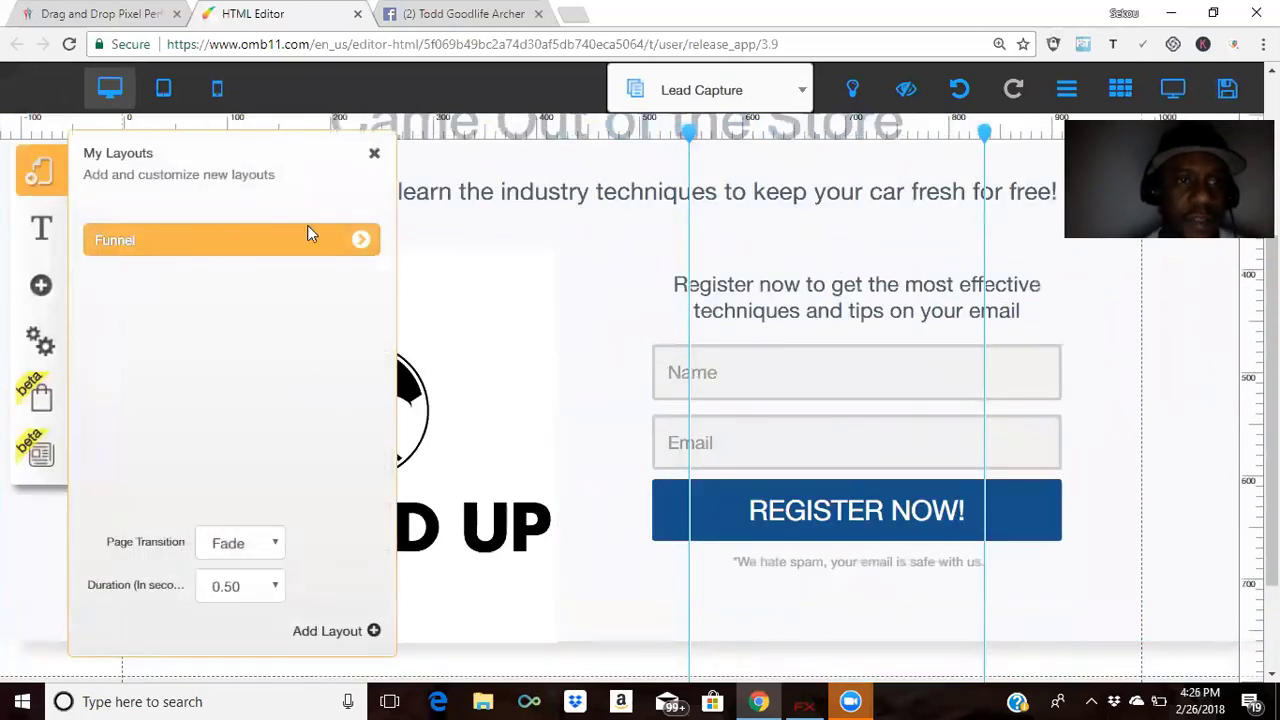
pyautogui.click(360, 243)
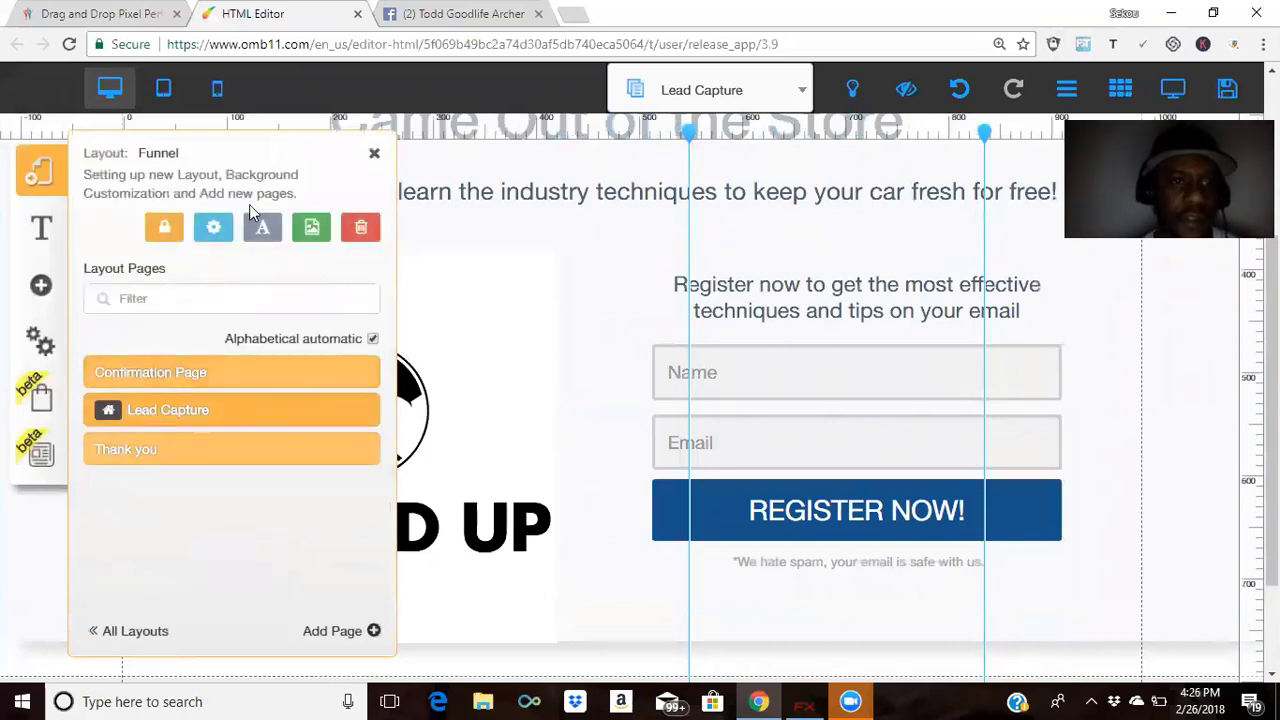
pyautogui.click(216, 230)
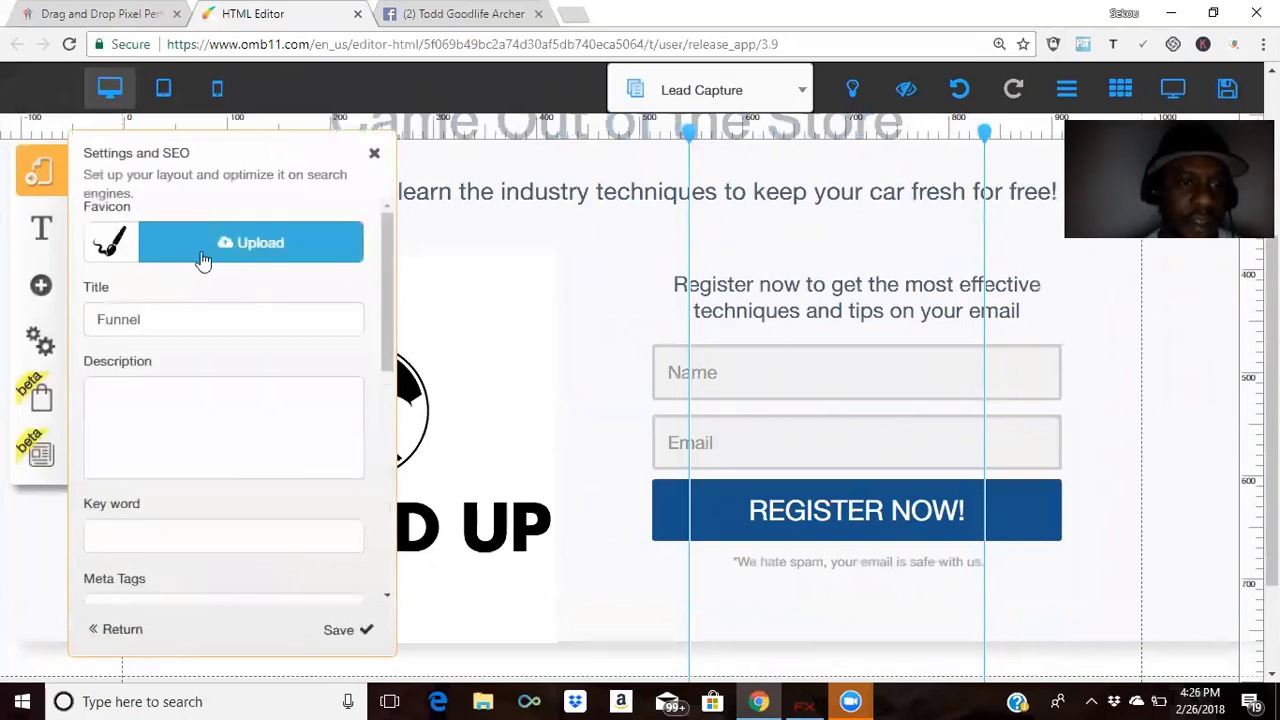
# Set the favicon to the black BOSSED UP logo from the image repository.
pyautogui.click(259, 243)
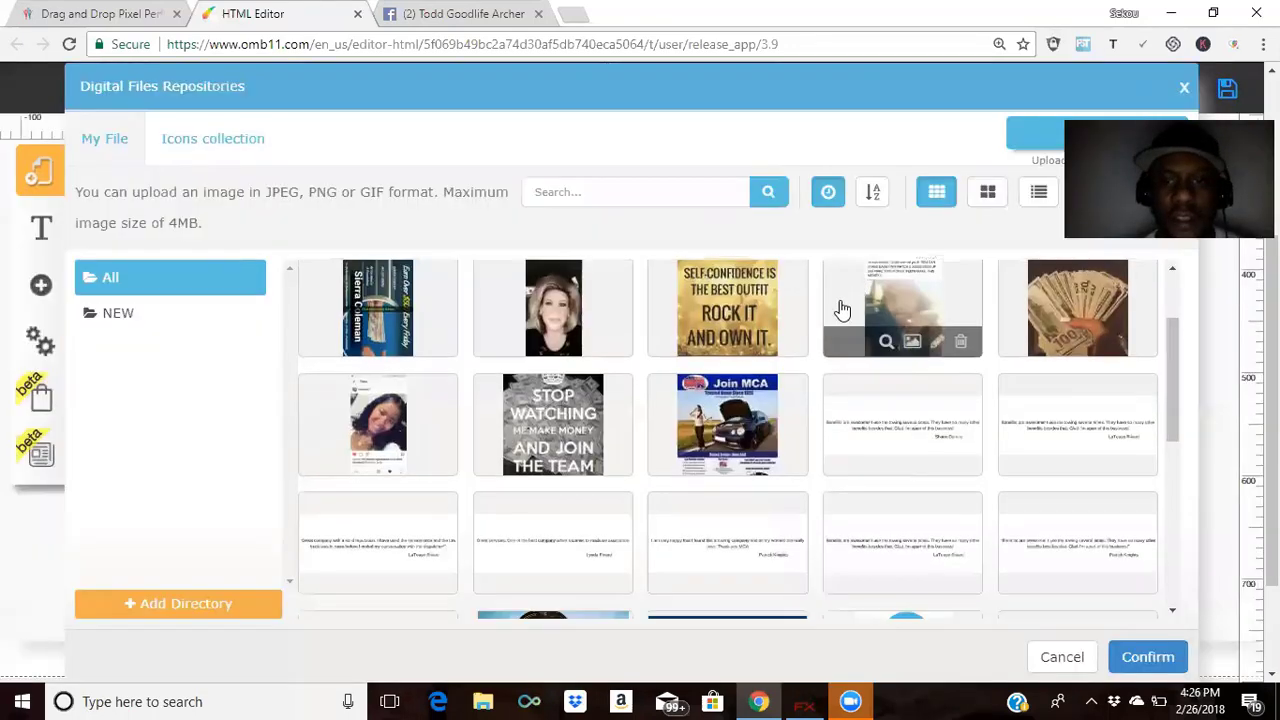
pyautogui.scroll(-3, 843, 310)
pyautogui.scroll(-2, 843, 308)
pyautogui.scroll(-3, 843, 308)
pyautogui.scroll(-3, 843, 295)
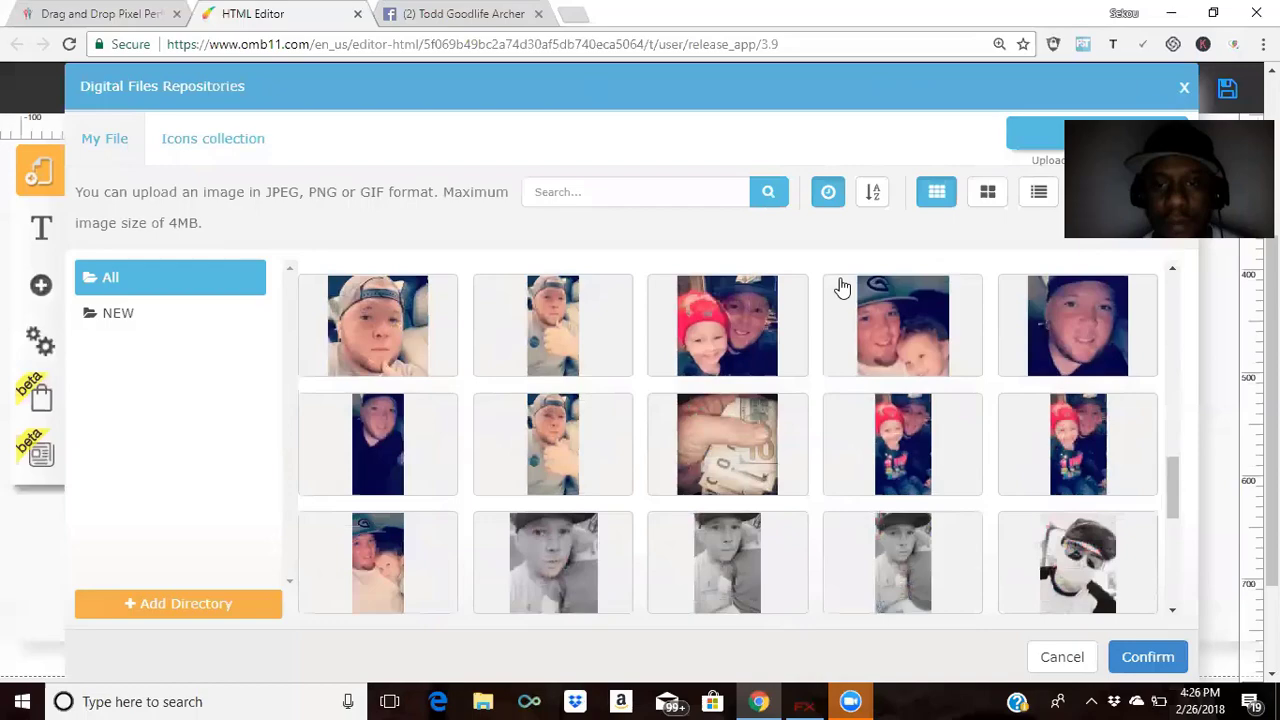
pyautogui.scroll(-3, 843, 288)
pyautogui.scroll(-3, 843, 288)
pyautogui.scroll(-3, 843, 288)
pyautogui.scroll(-3, 860, 300)
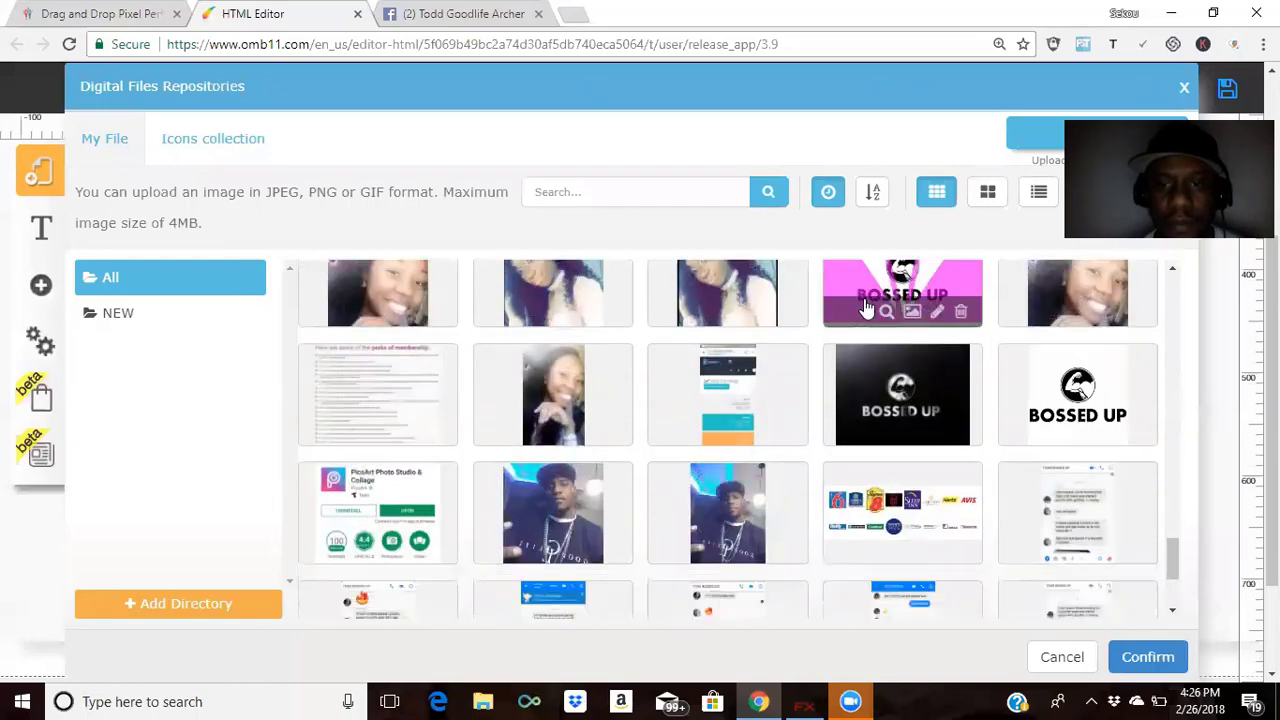
pyautogui.click(900, 405)
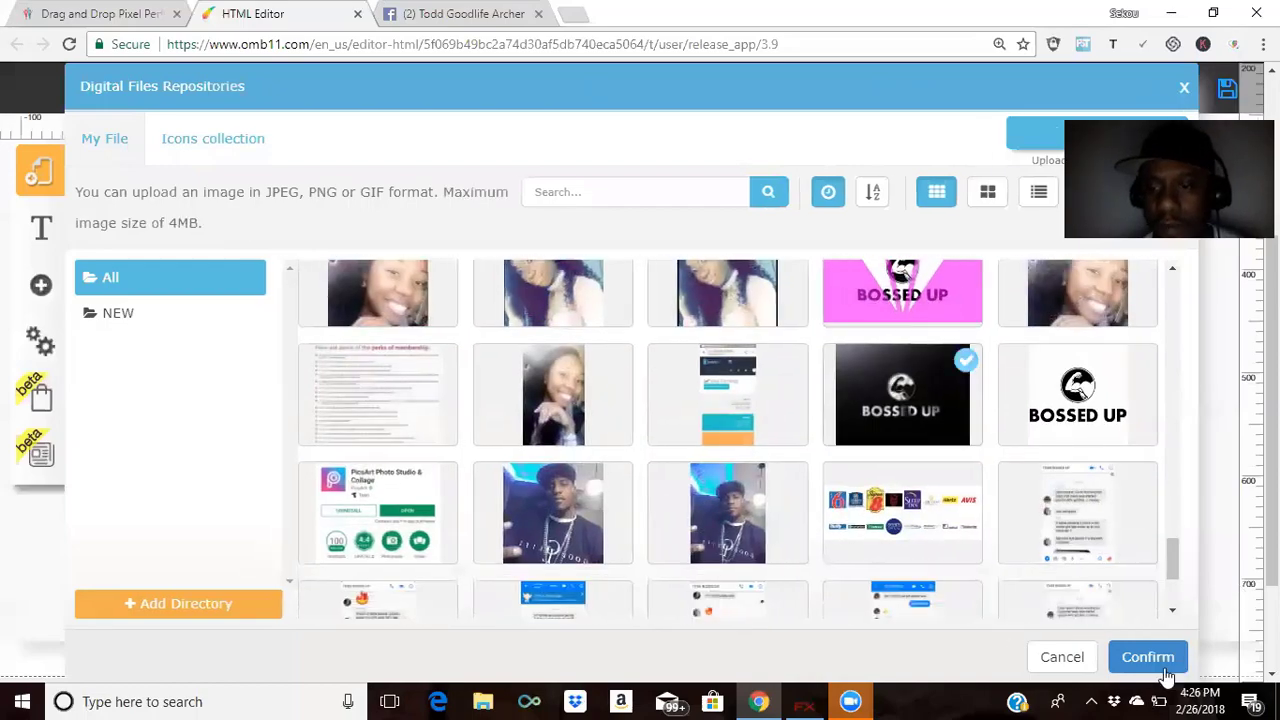
pyautogui.click(1158, 660)
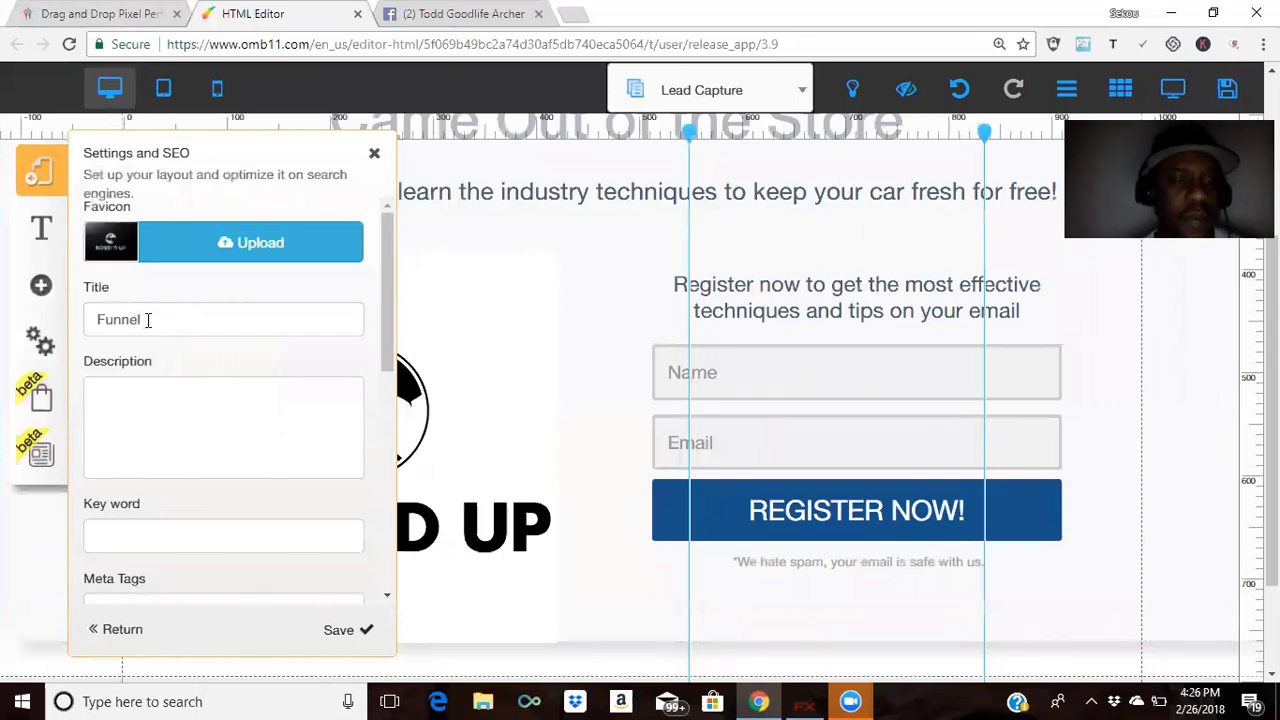
# Retitle the Funnel layout 'Bossed Up To Live The GoodLife' and save its SEO settings.
pyautogui.doubleClick(147, 319)
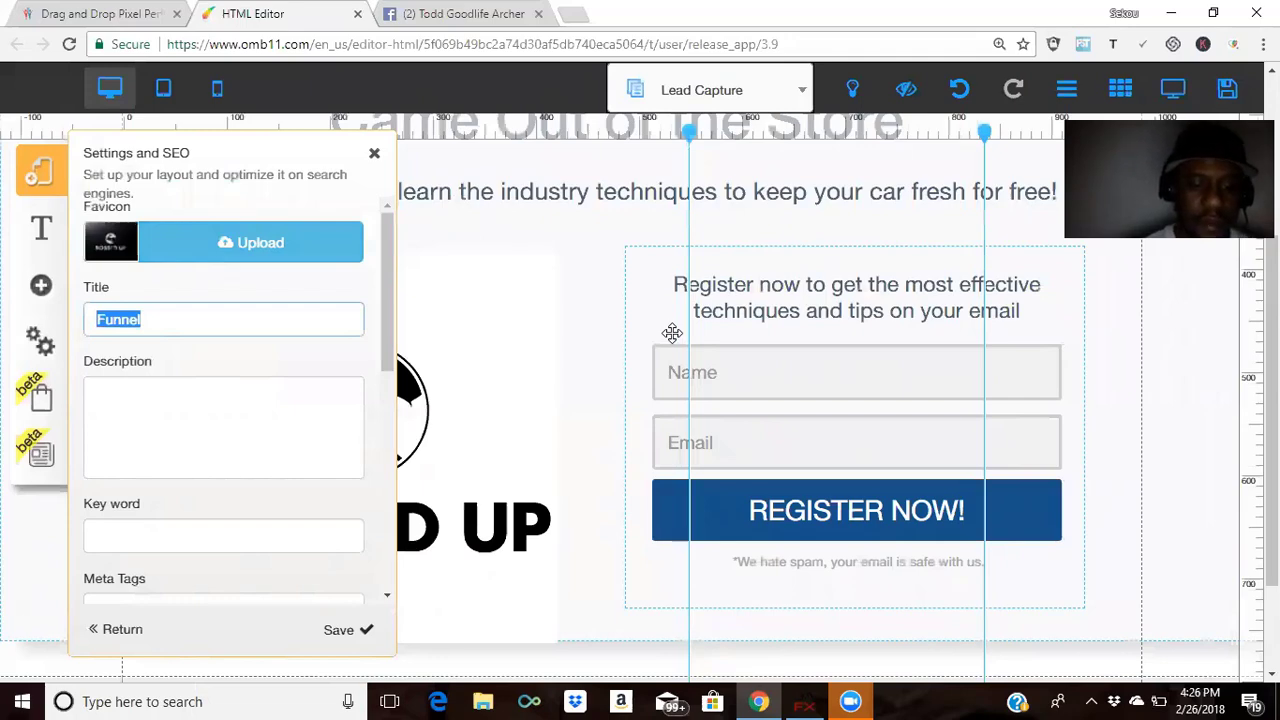
pyautogui.write('Bossed Up ')
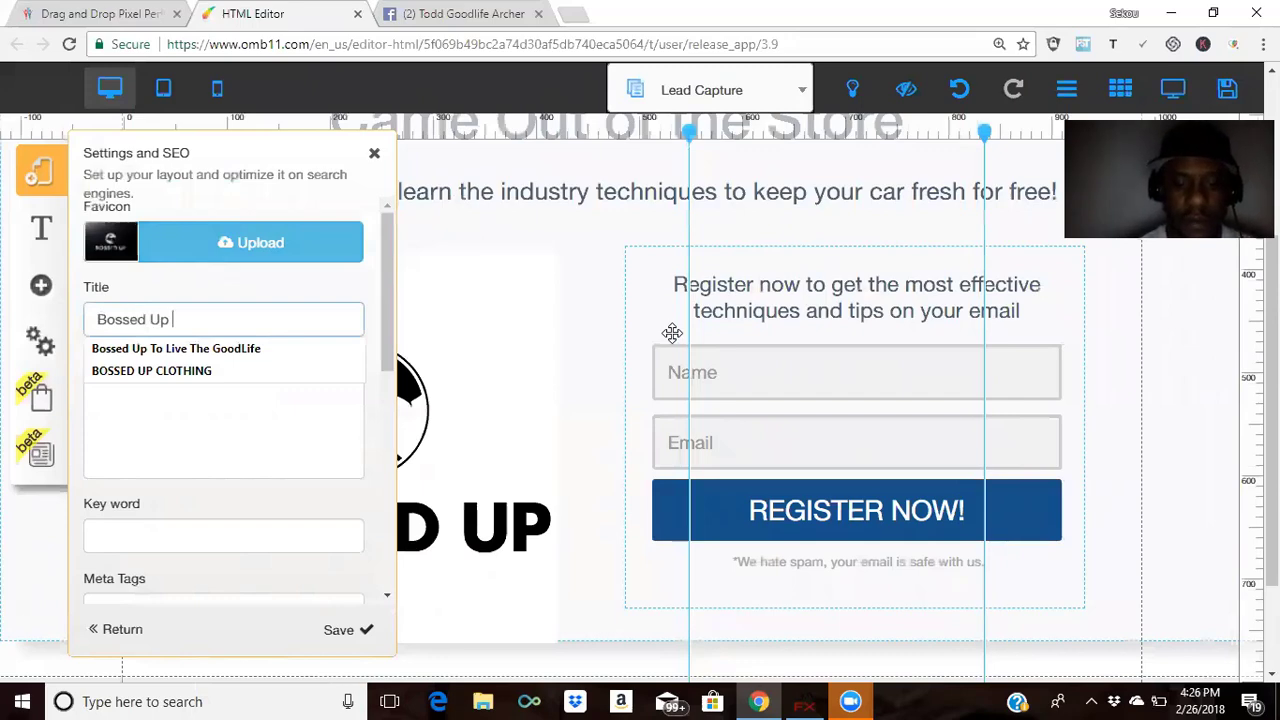
pyautogui.write('to')
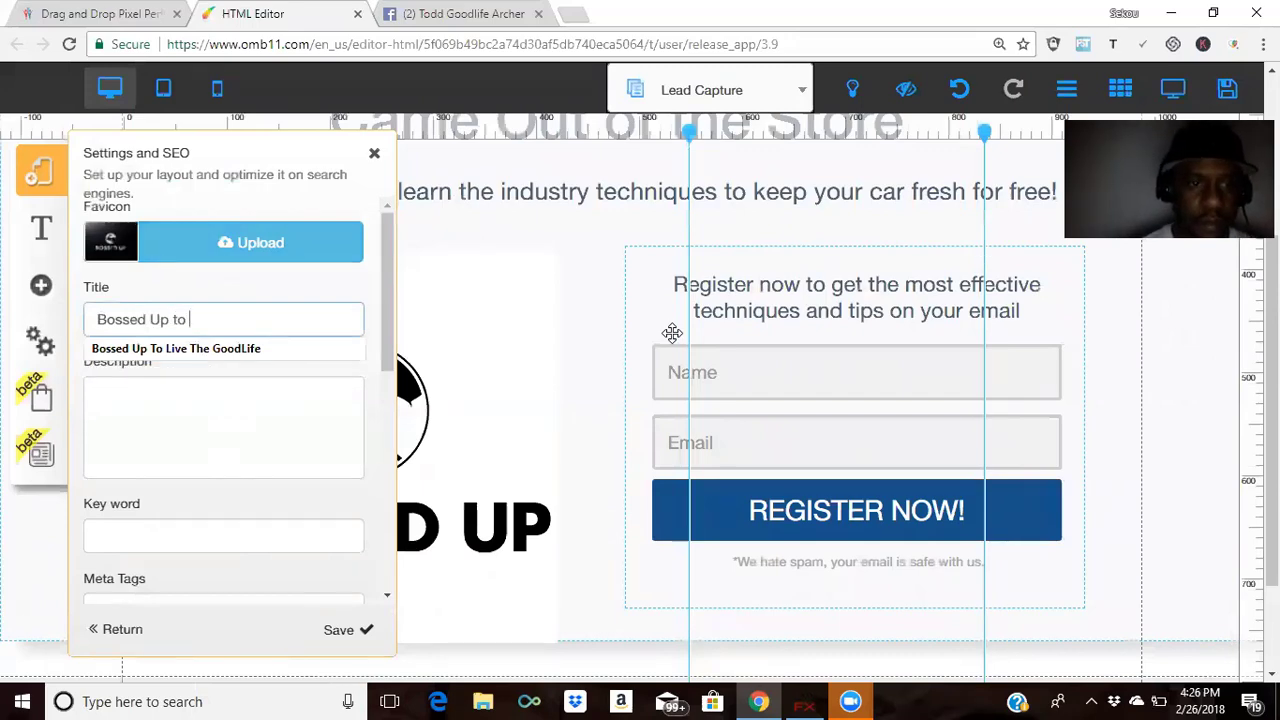
pyautogui.click(267, 352)
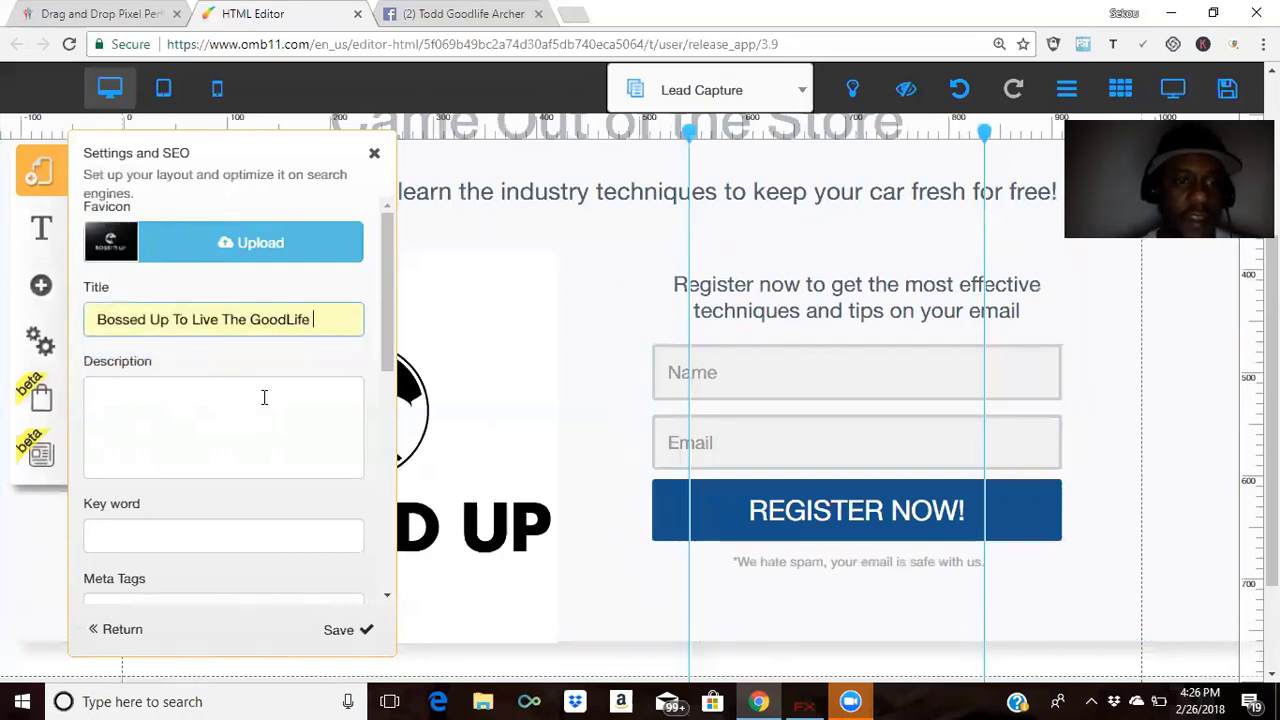
pyautogui.click(264, 398)
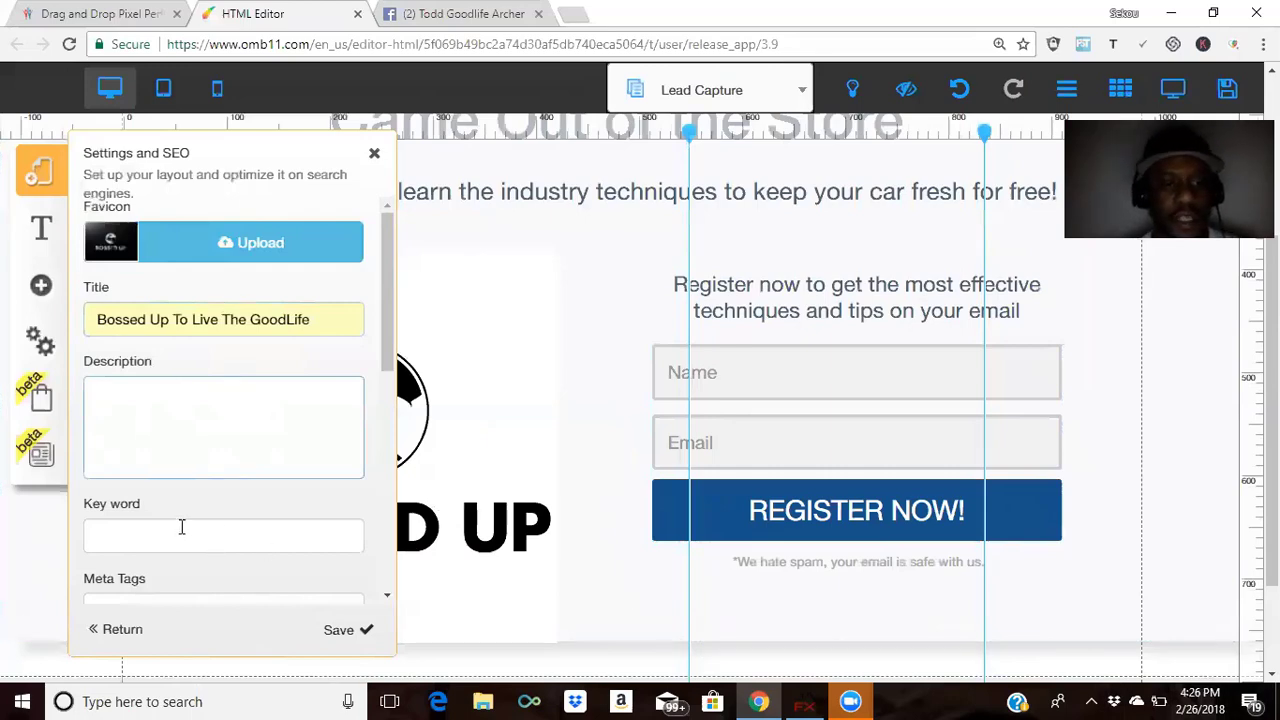
pyautogui.click(366, 630)
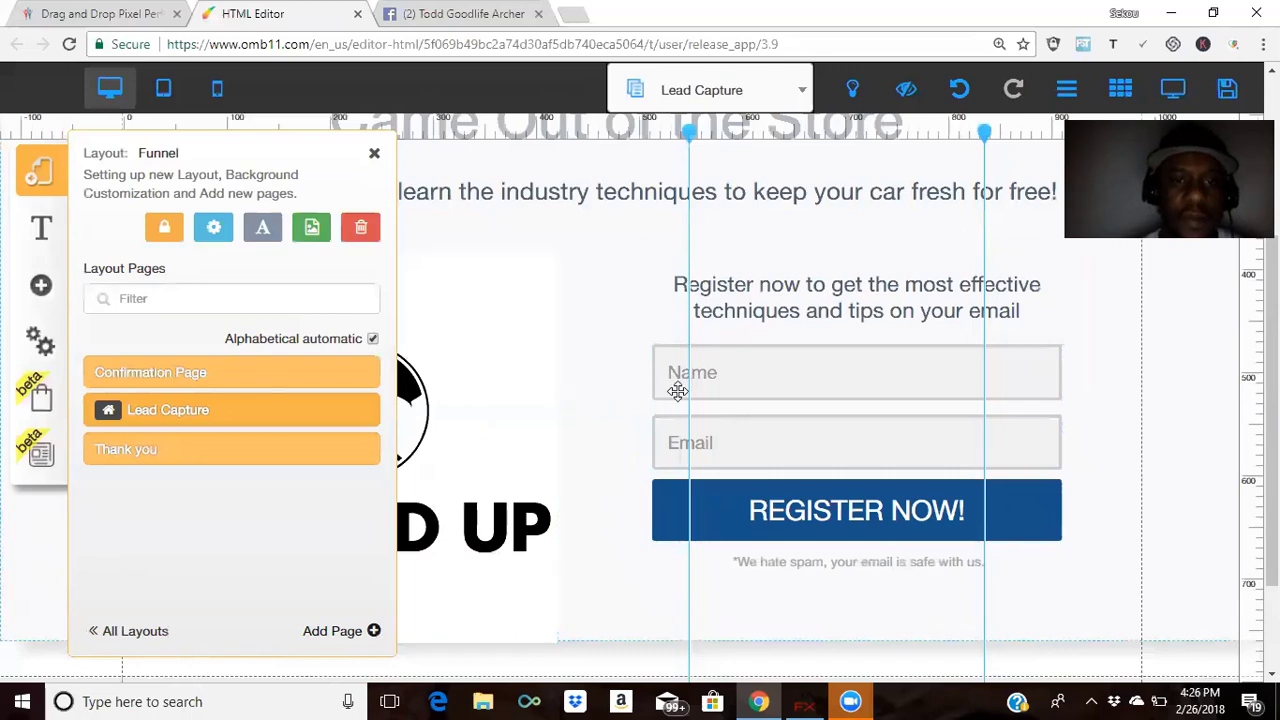
# Review and save the Lead Capture page's SEO settings.
pyautogui.click(362, 413)
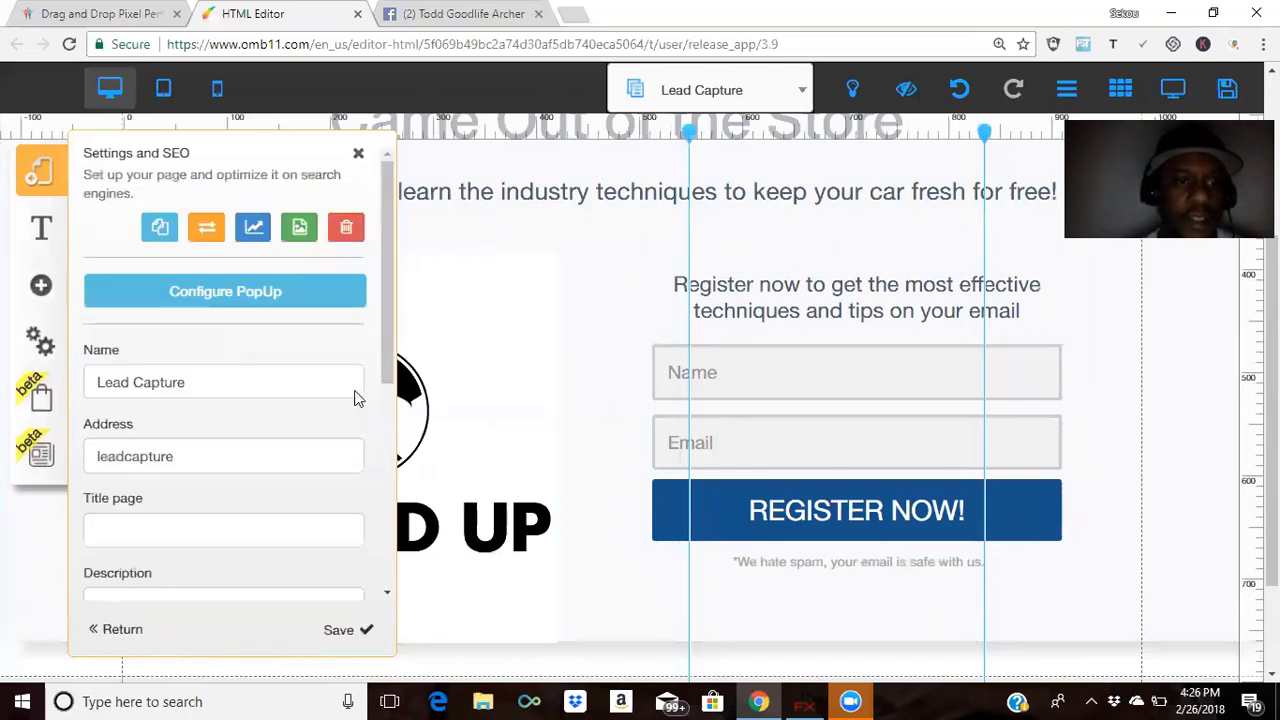
pyautogui.scroll(-3, 197, 538)
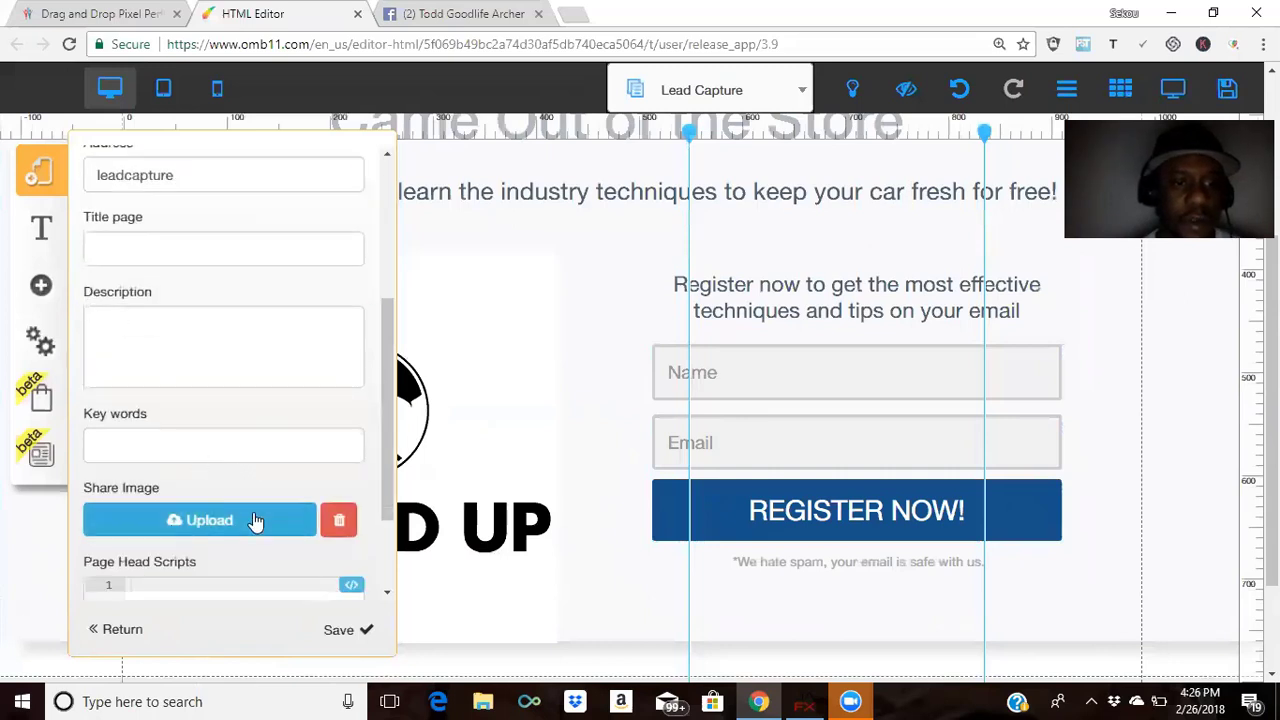
pyautogui.scroll(-1, 255, 505)
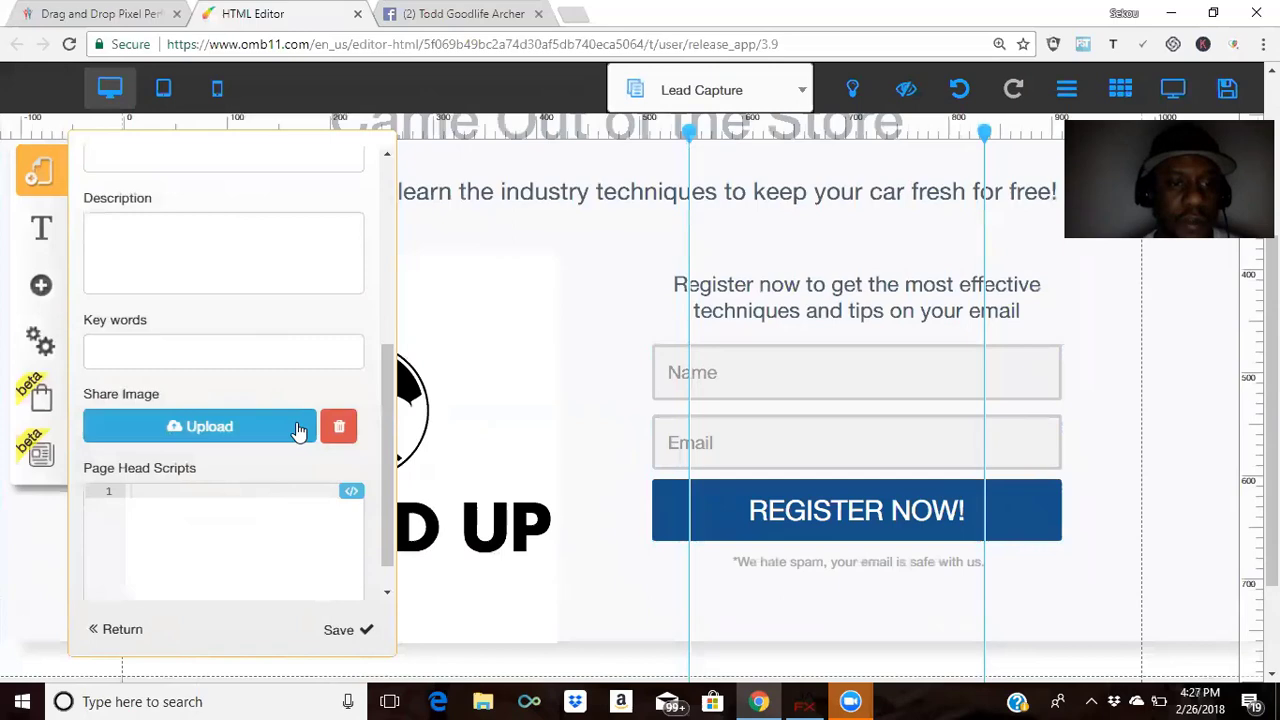
pyautogui.scroll(-1, 378, 456)
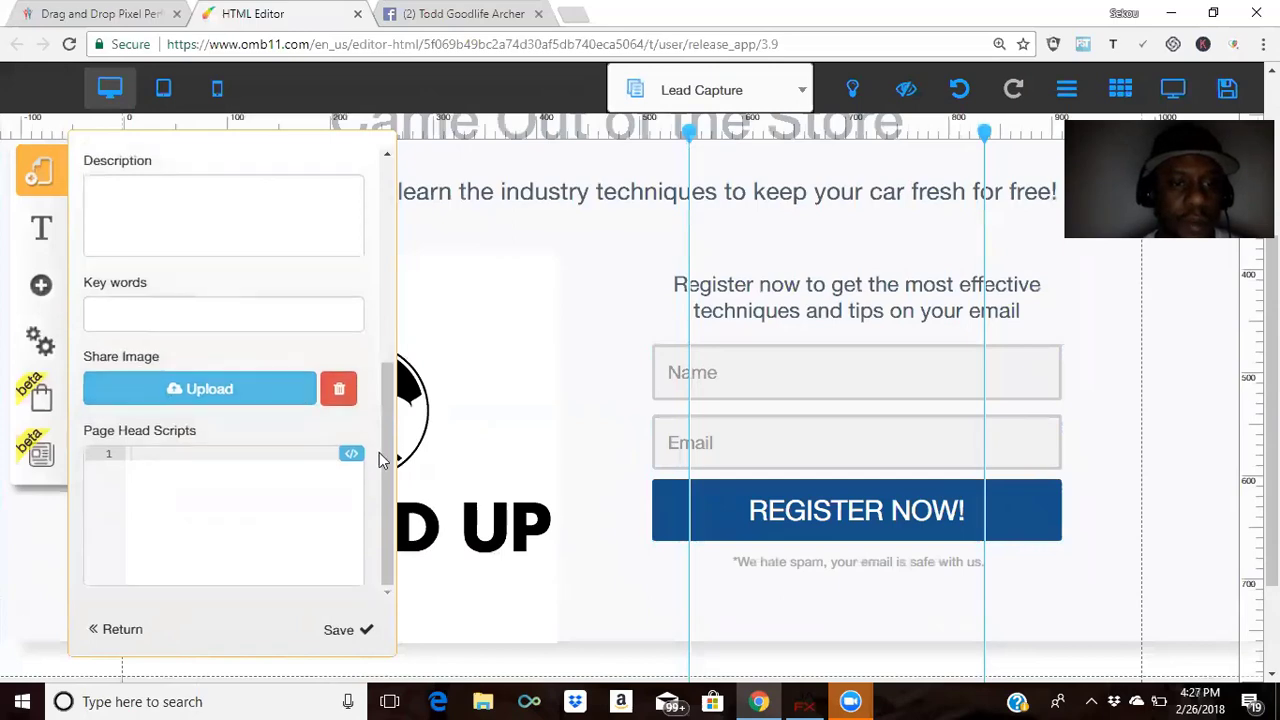
pyautogui.click(360, 630)
# Close the layouts panel and return to the Lead Capture page with the Bossed Up logo.
pyautogui.click(481, 385)
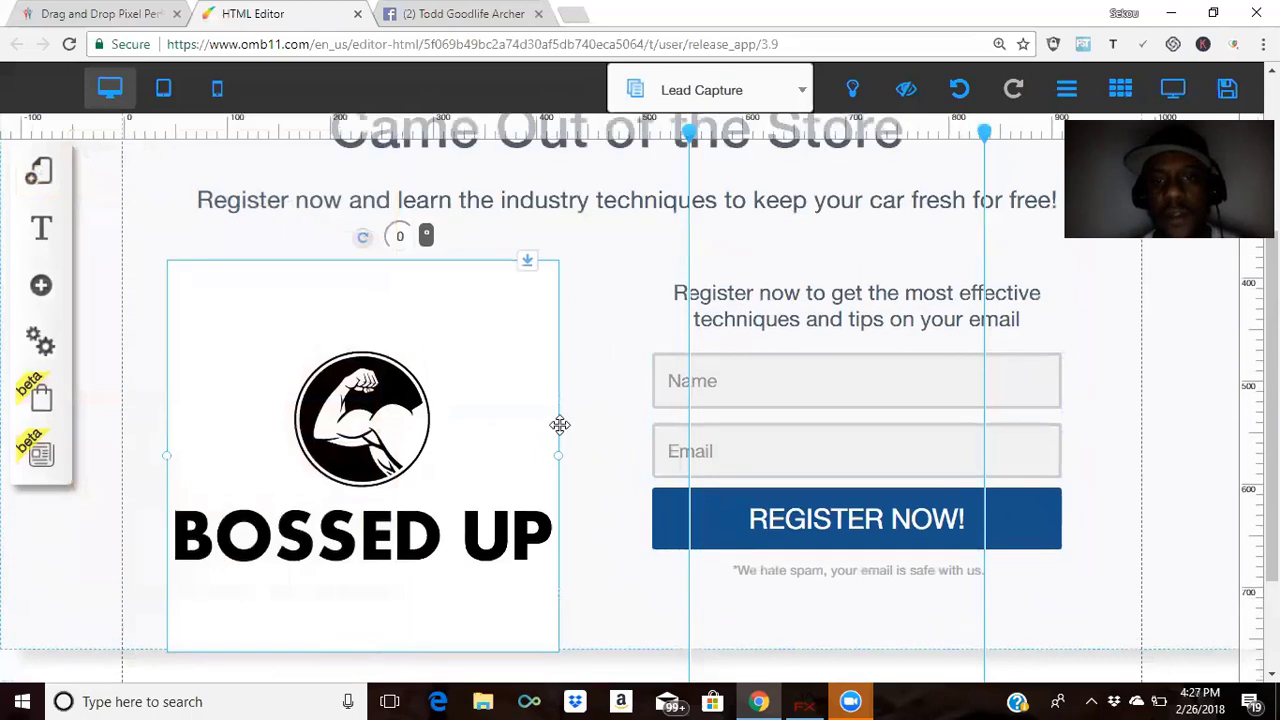
pyautogui.scroll(2, 560, 425)
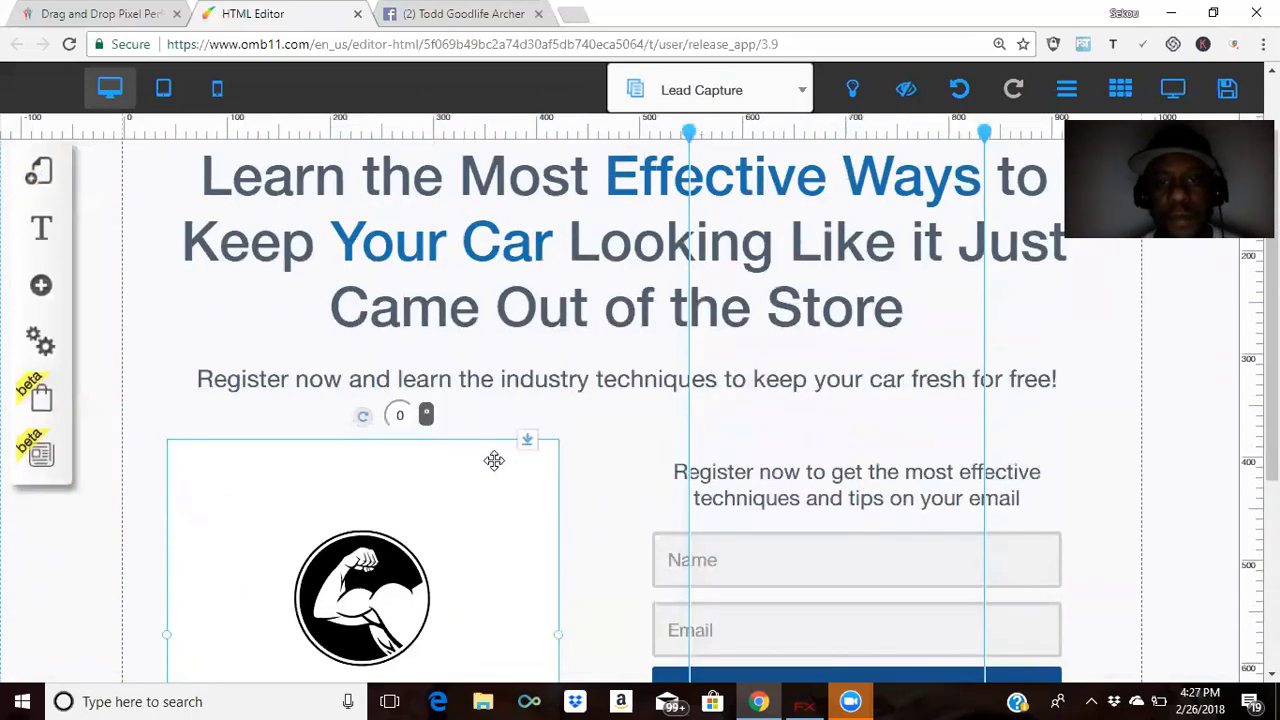
pyautogui.scroll(-2, 490, 457)
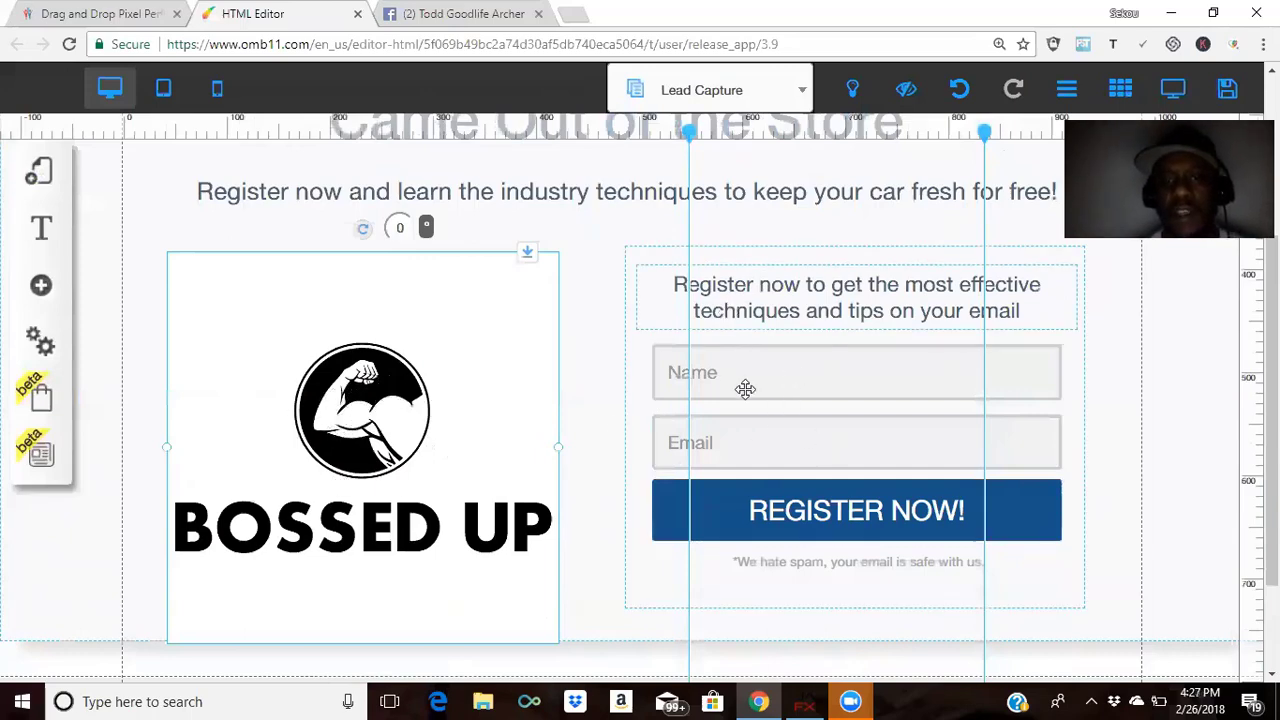
# Open the registration form's Email Marketing settings beside the Bossed Up logo.
pyautogui.click(47, 295)
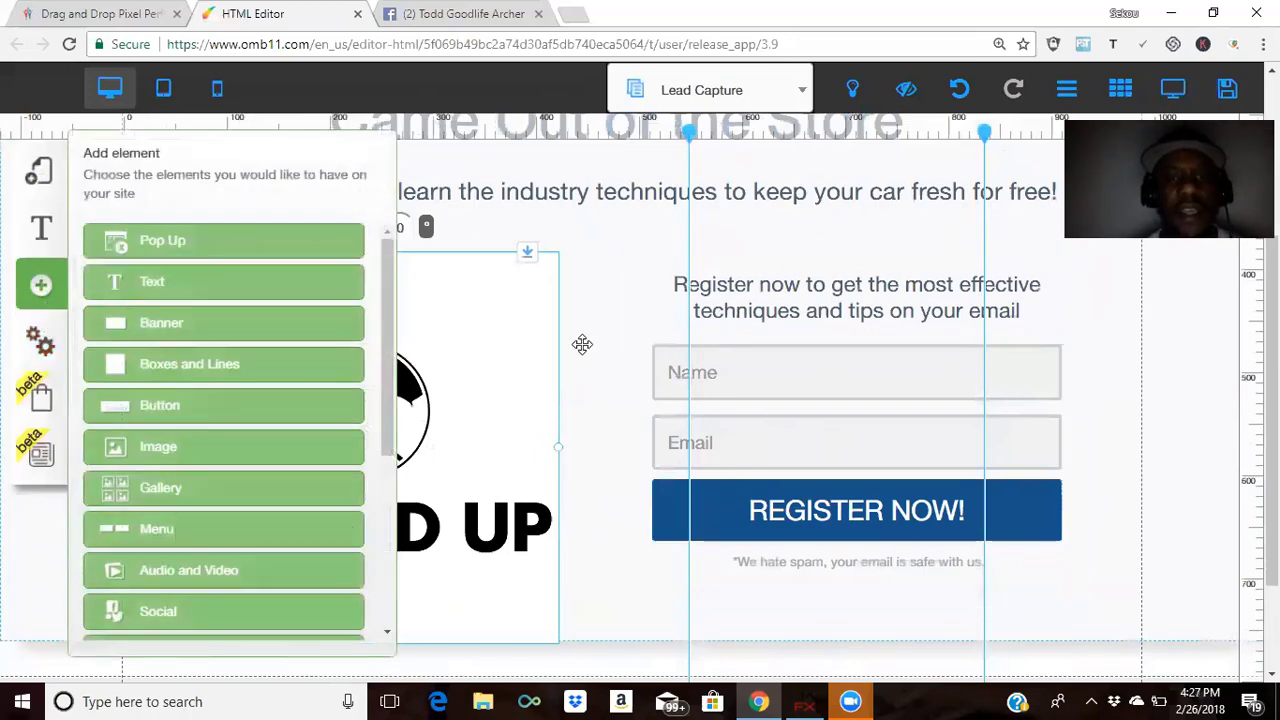
pyautogui.click(583, 343)
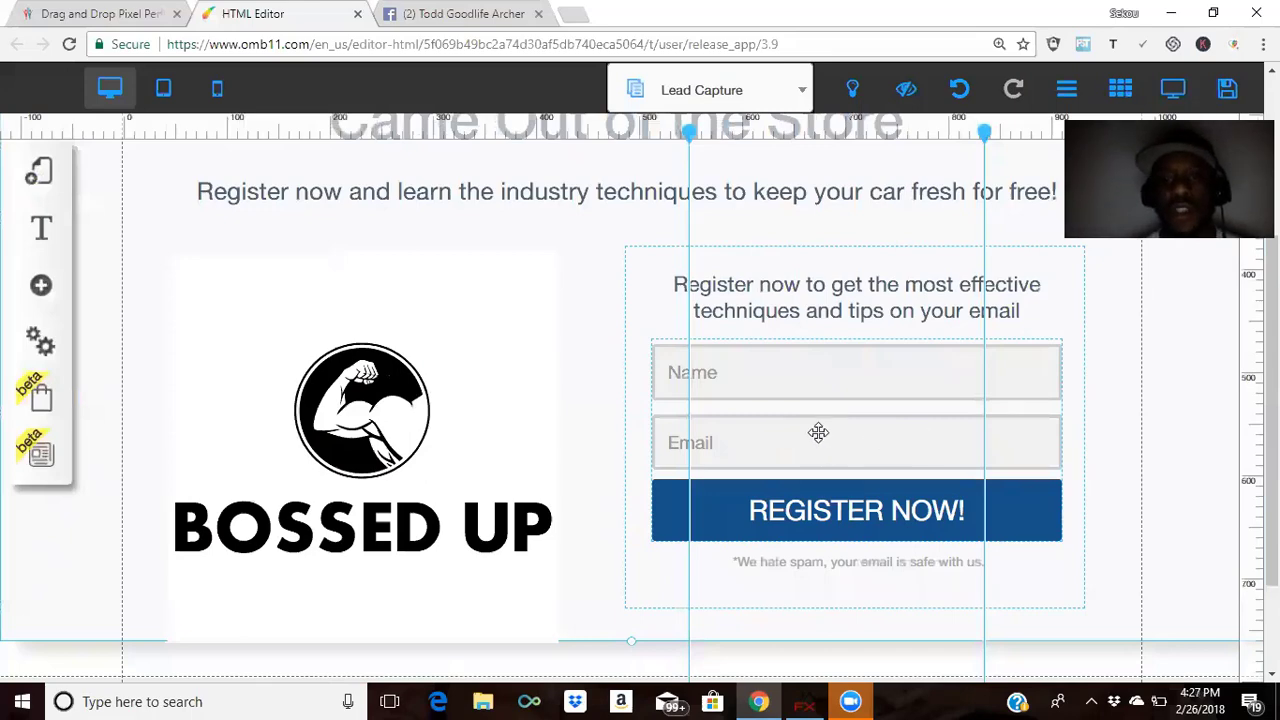
pyautogui.click(818, 432)
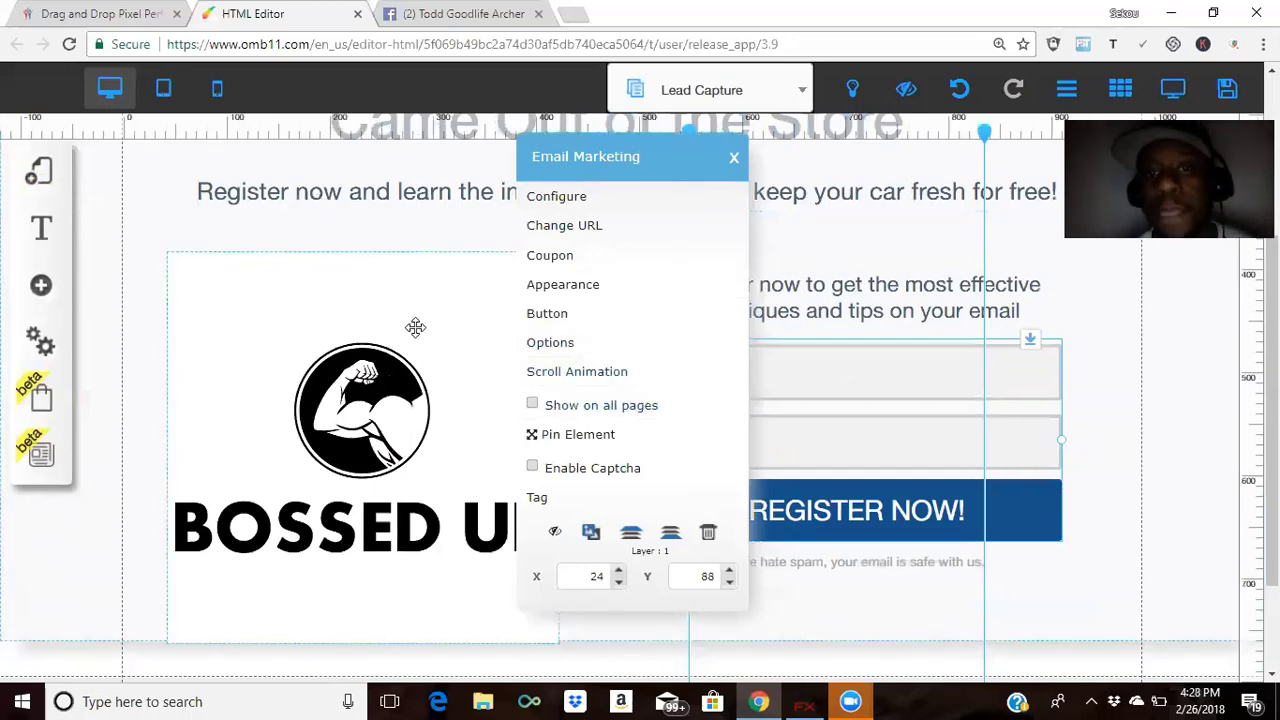
# Close the form's email settings and scroll through the Add element list.
pyautogui.click(863, 224)
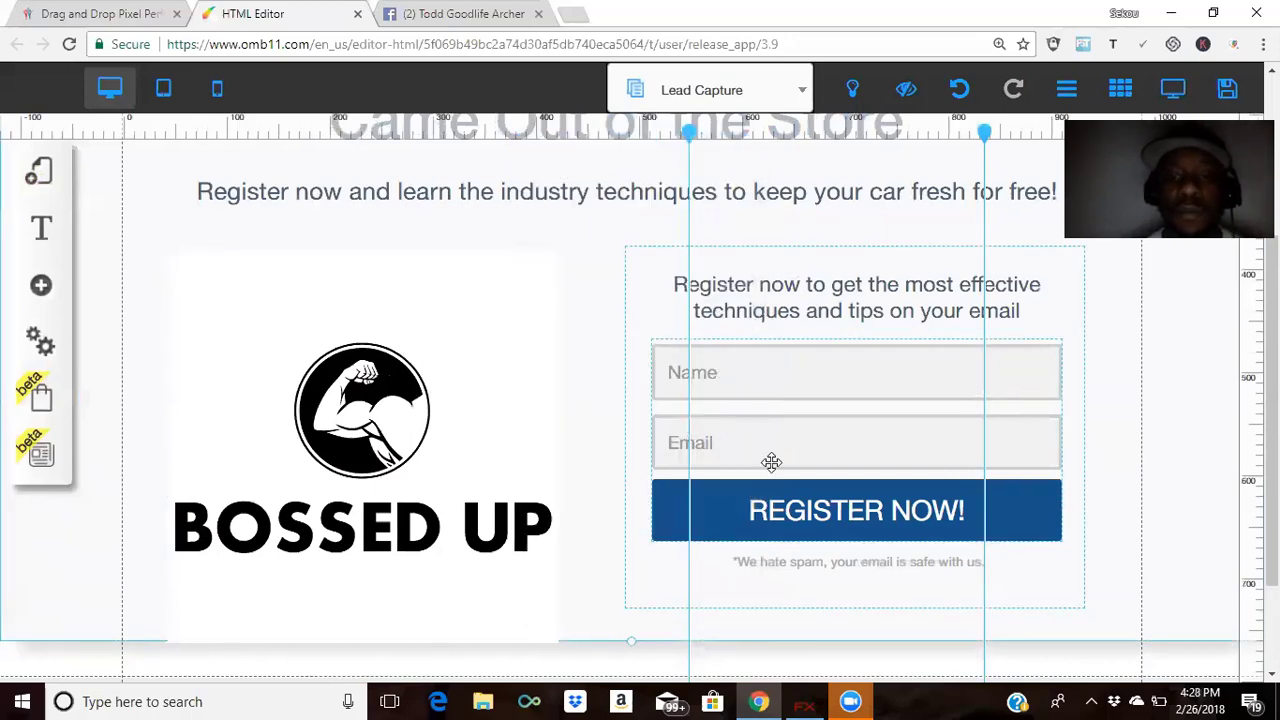
pyautogui.click(40, 288)
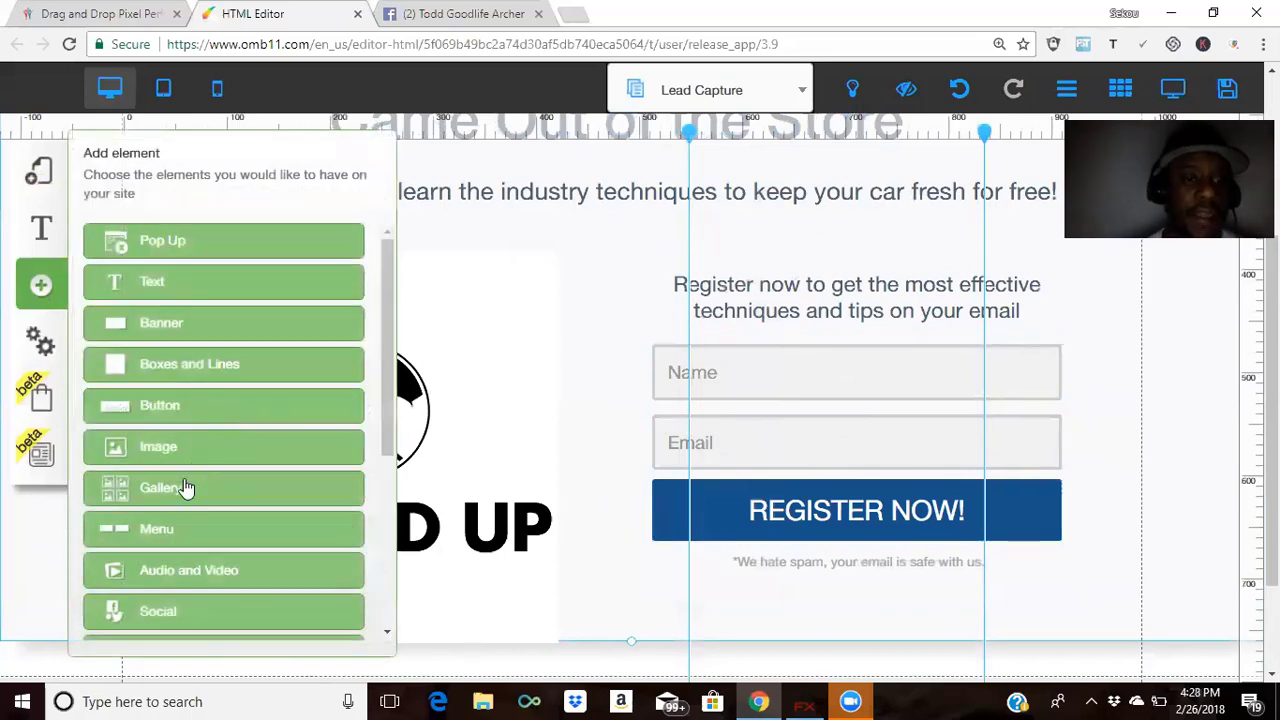
pyautogui.scroll(-2, 188, 526)
pyautogui.scroll(-1, 194, 533)
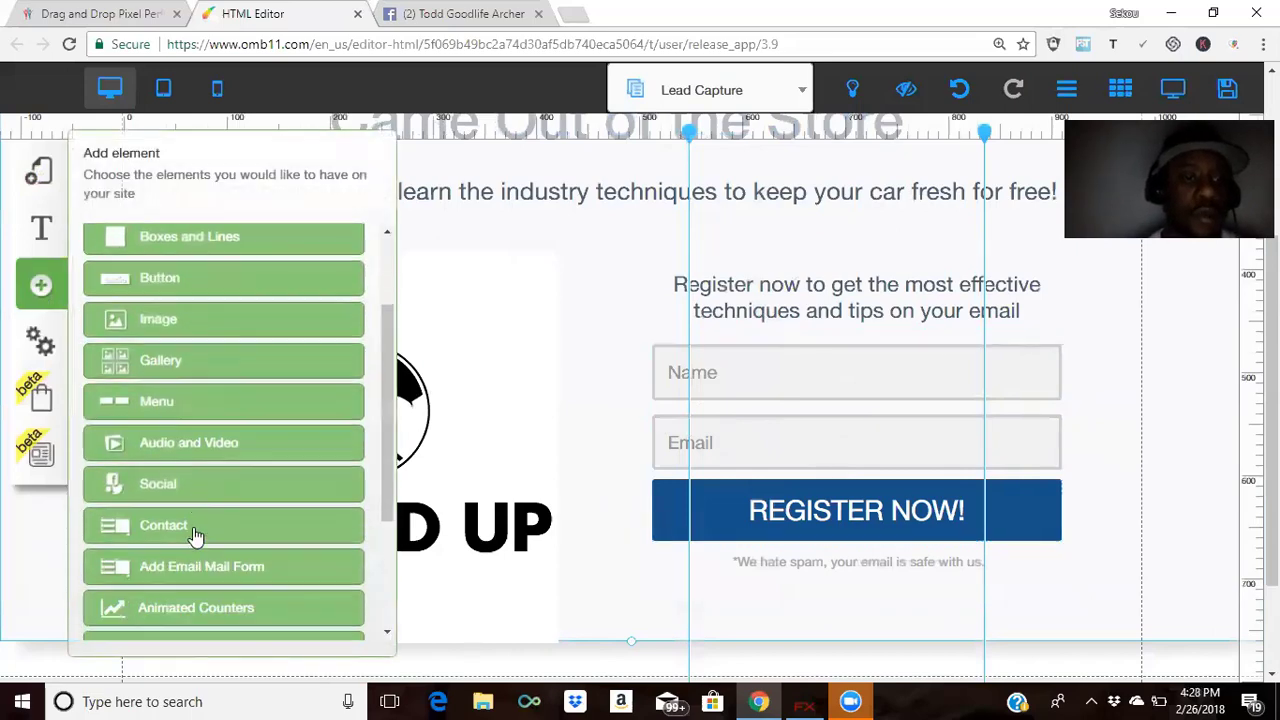
pyautogui.scroll(-1, 196, 535)
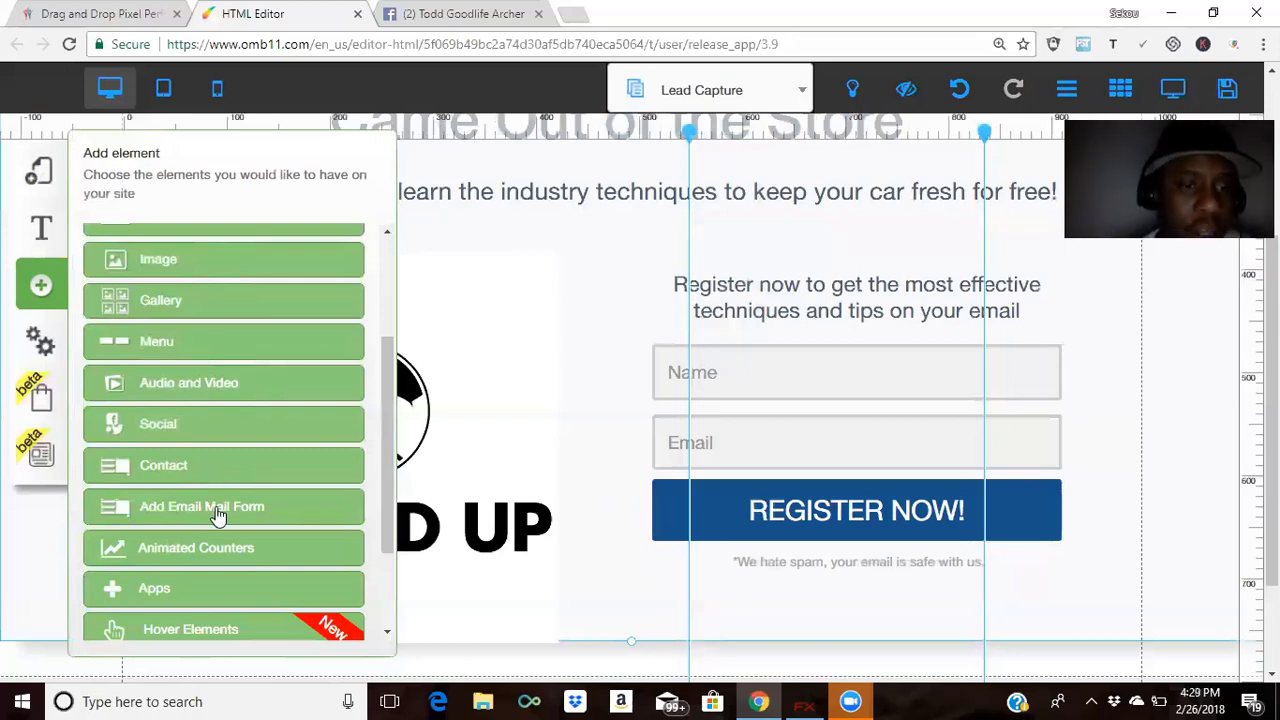
# Browse the email opt-in form templates and close them without adding one.
pyautogui.click(217, 512)
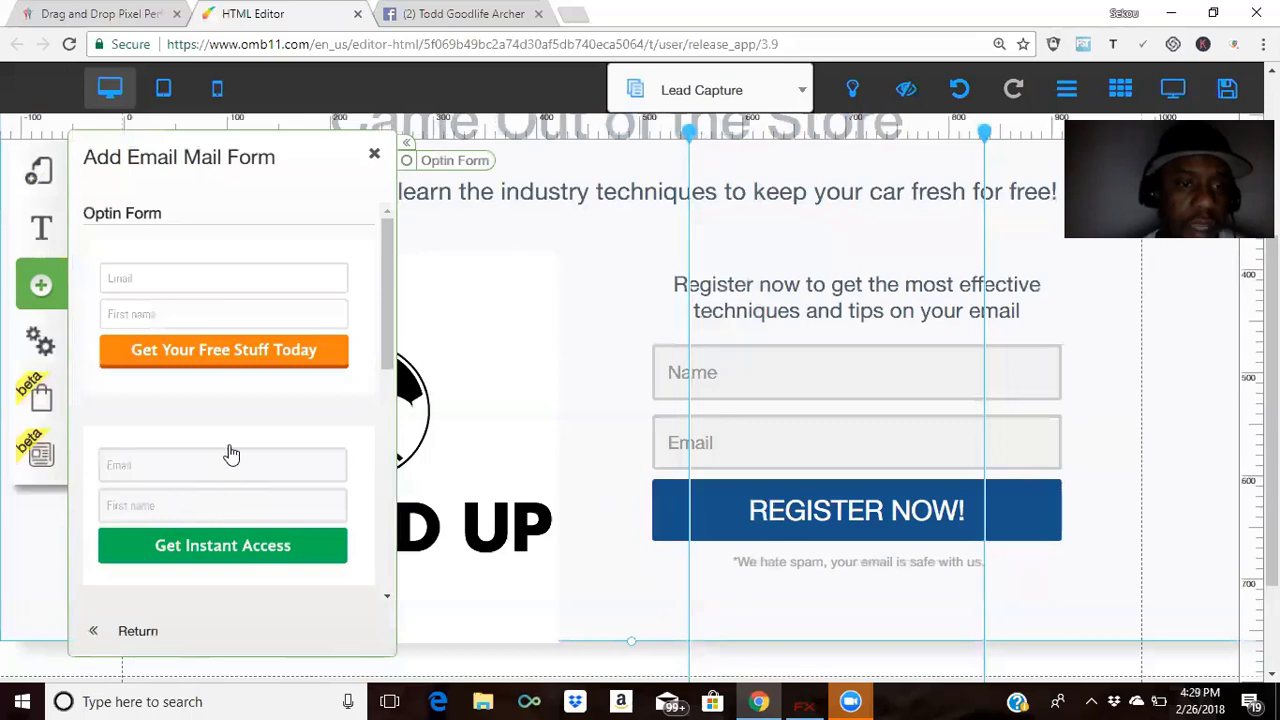
pyautogui.scroll(-2, 229, 452)
pyautogui.scroll(-2, 231, 455)
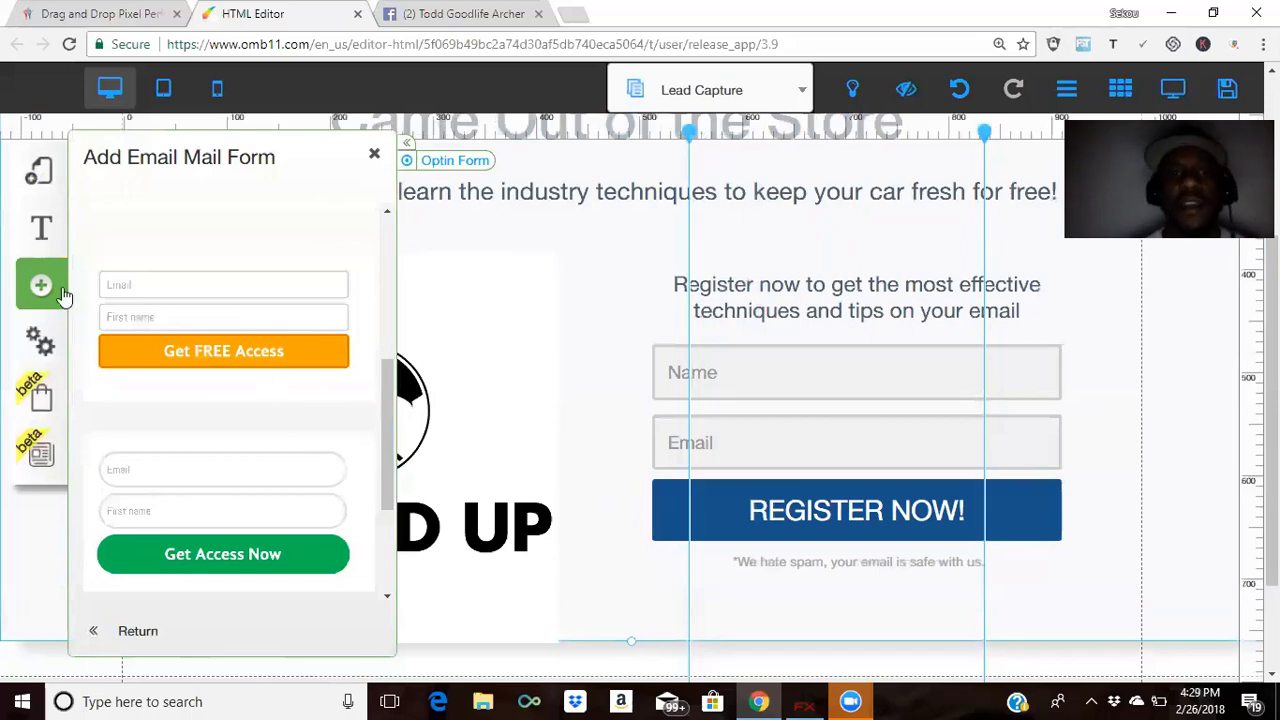
pyautogui.click(374, 153)
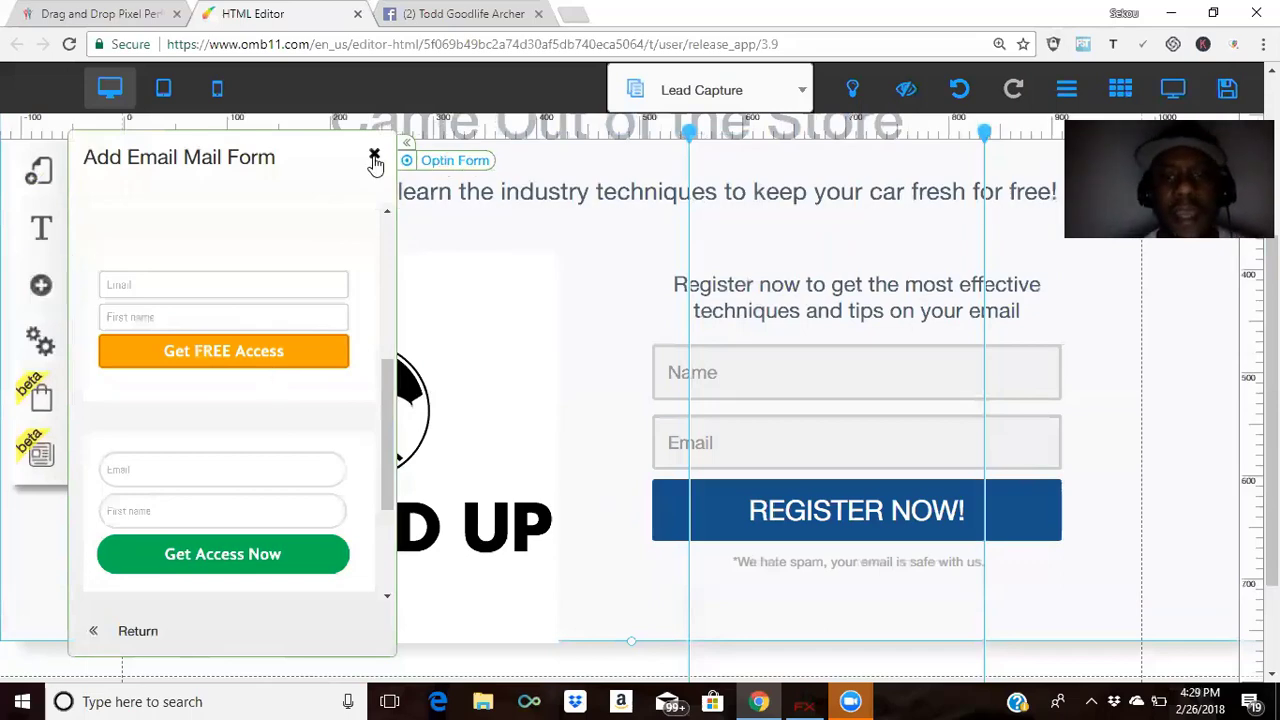
pyautogui.click(843, 426)
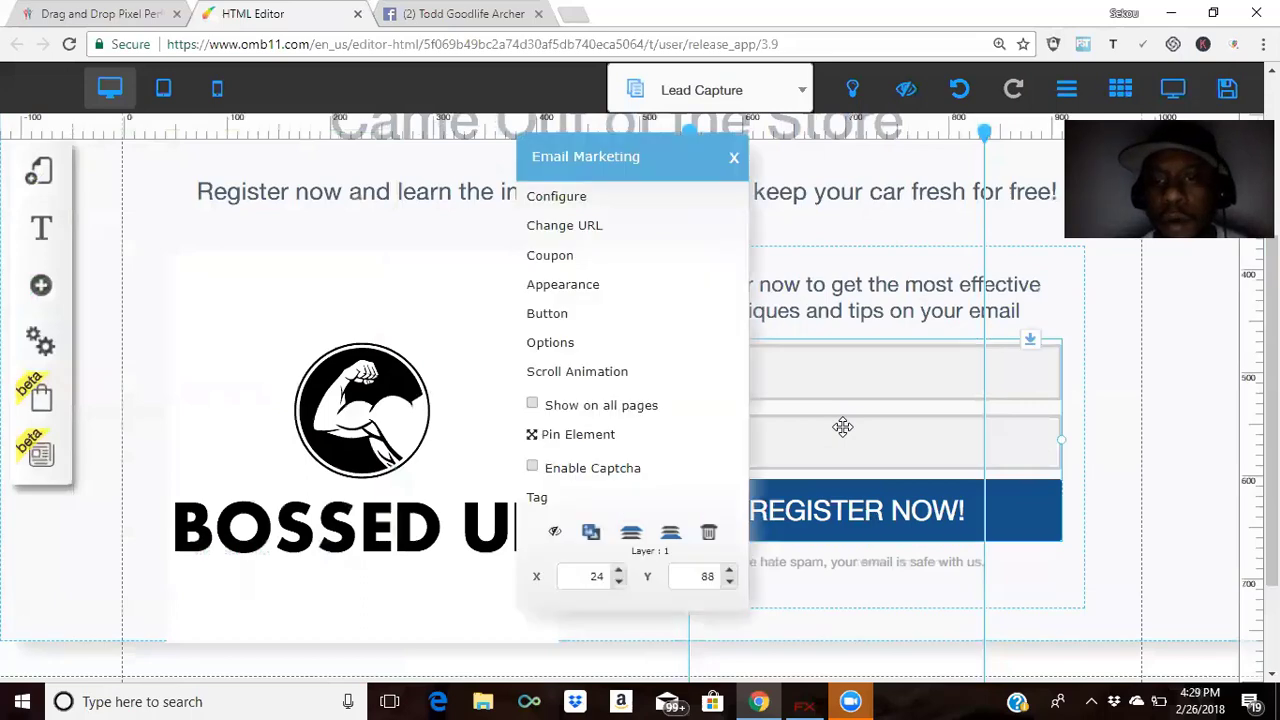
pyautogui.click(597, 203)
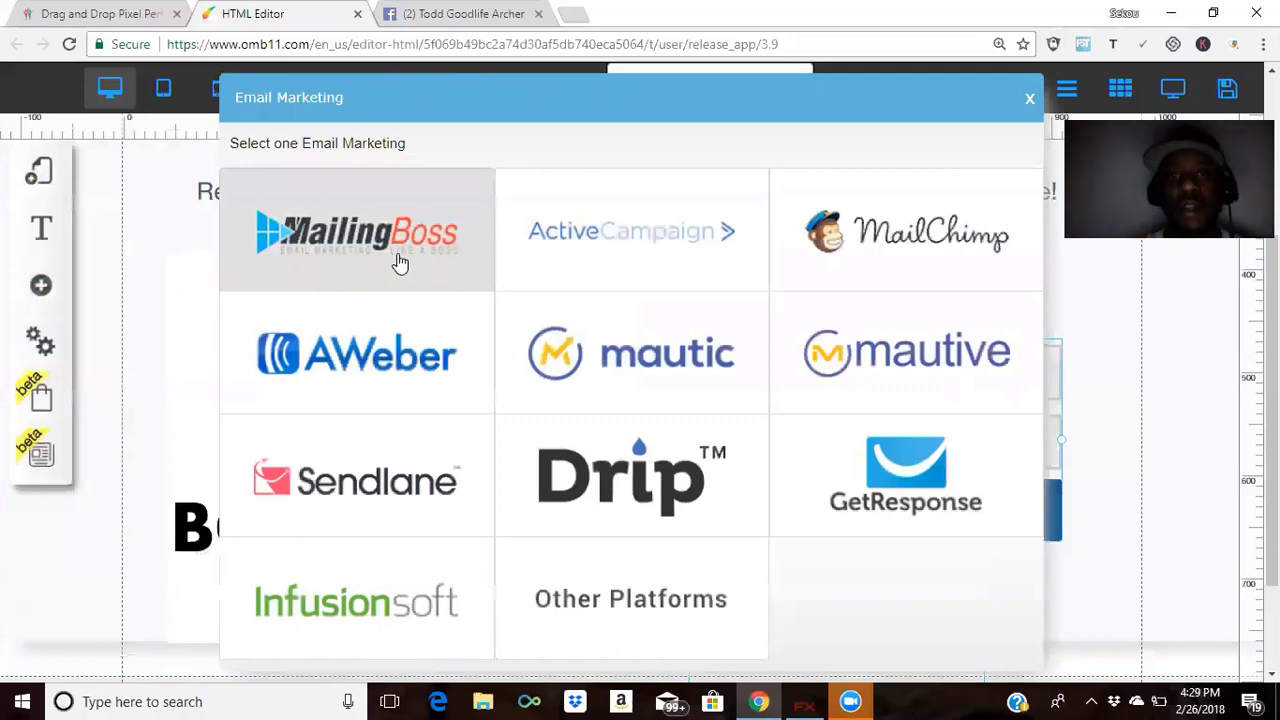
pyautogui.click(148, 320)
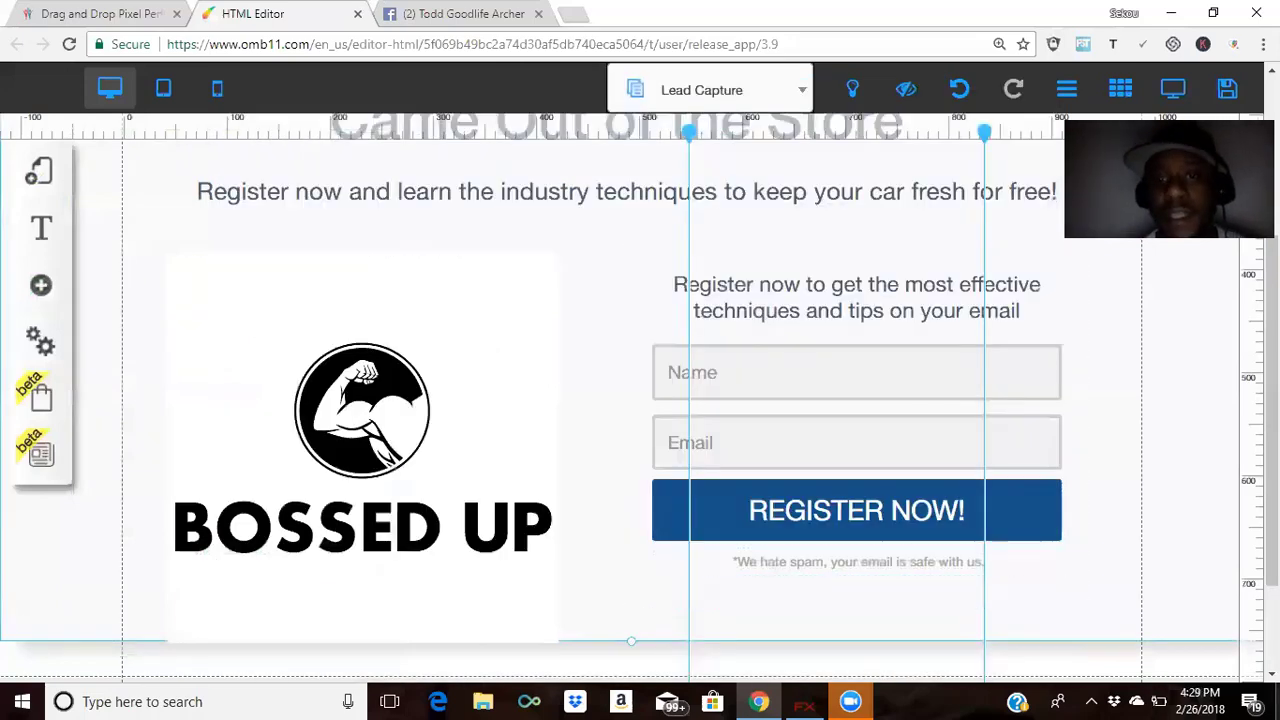
pyautogui.click(784, 413)
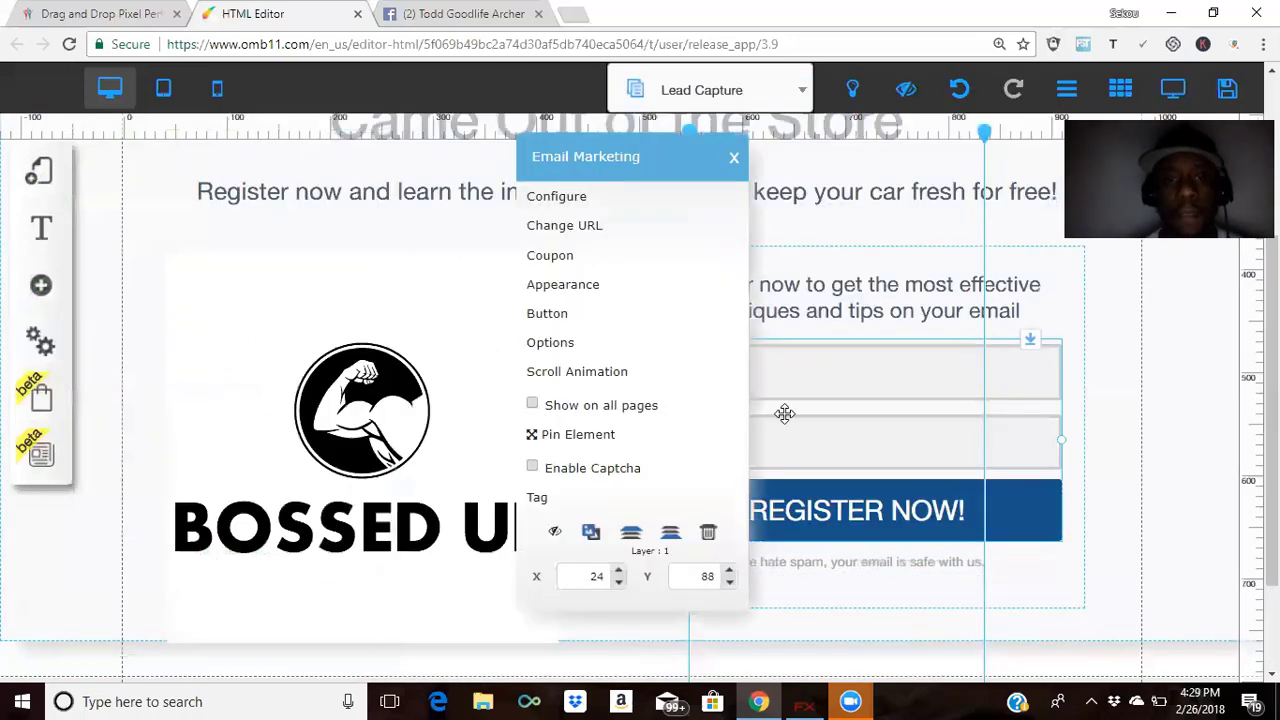
pyautogui.click(613, 238)
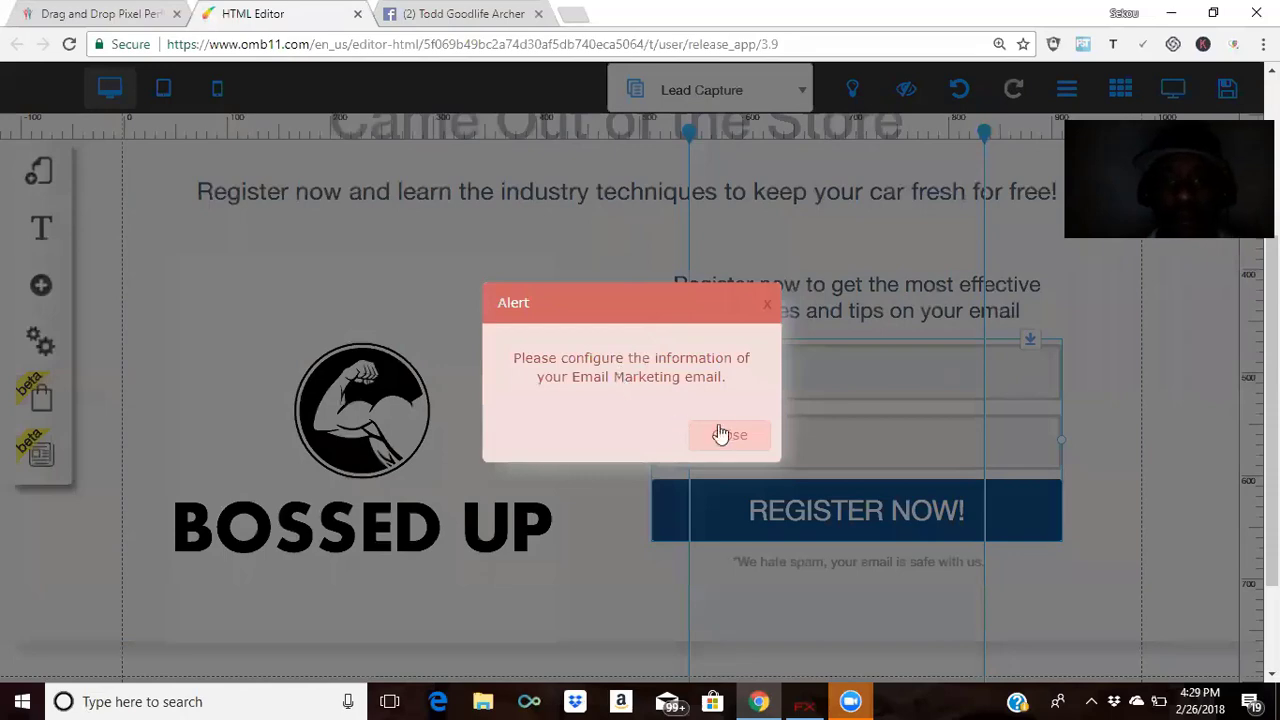
pyautogui.click(767, 302)
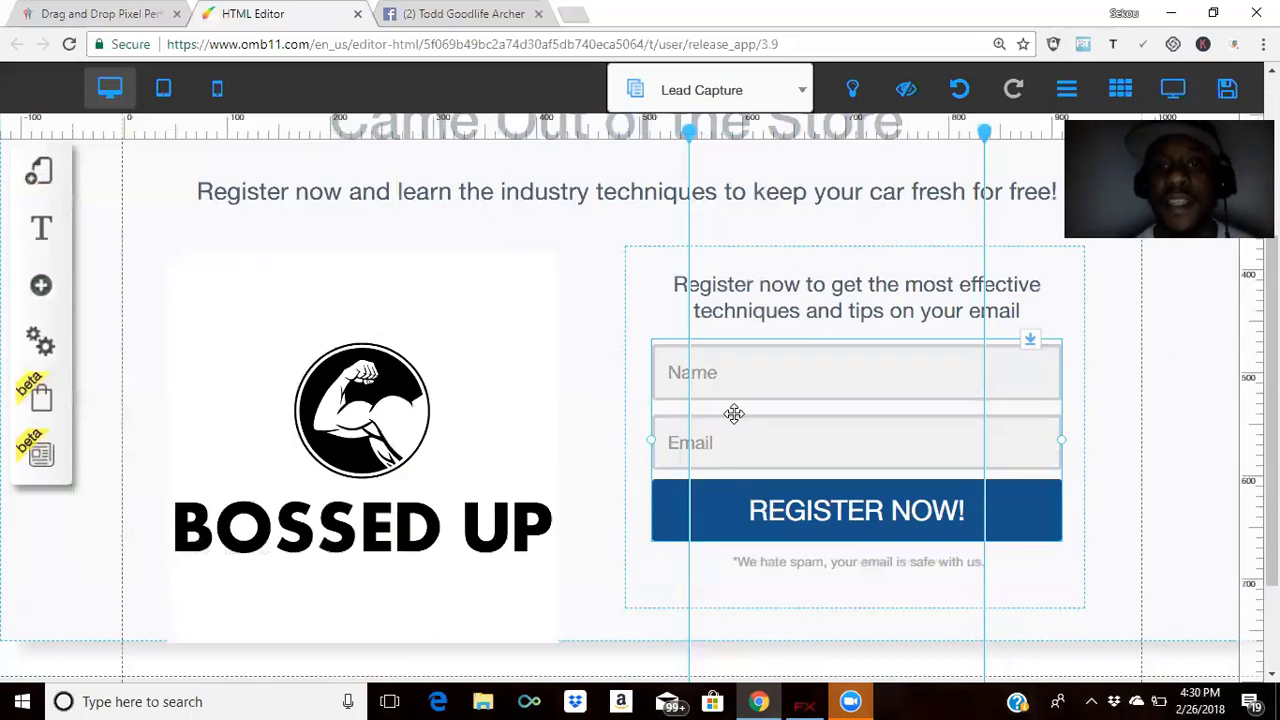
# Connect the registration form to MailingBoss, showing lists like Dont Quit and BOSS UP TRAINING.
pyautogui.click(737, 423)
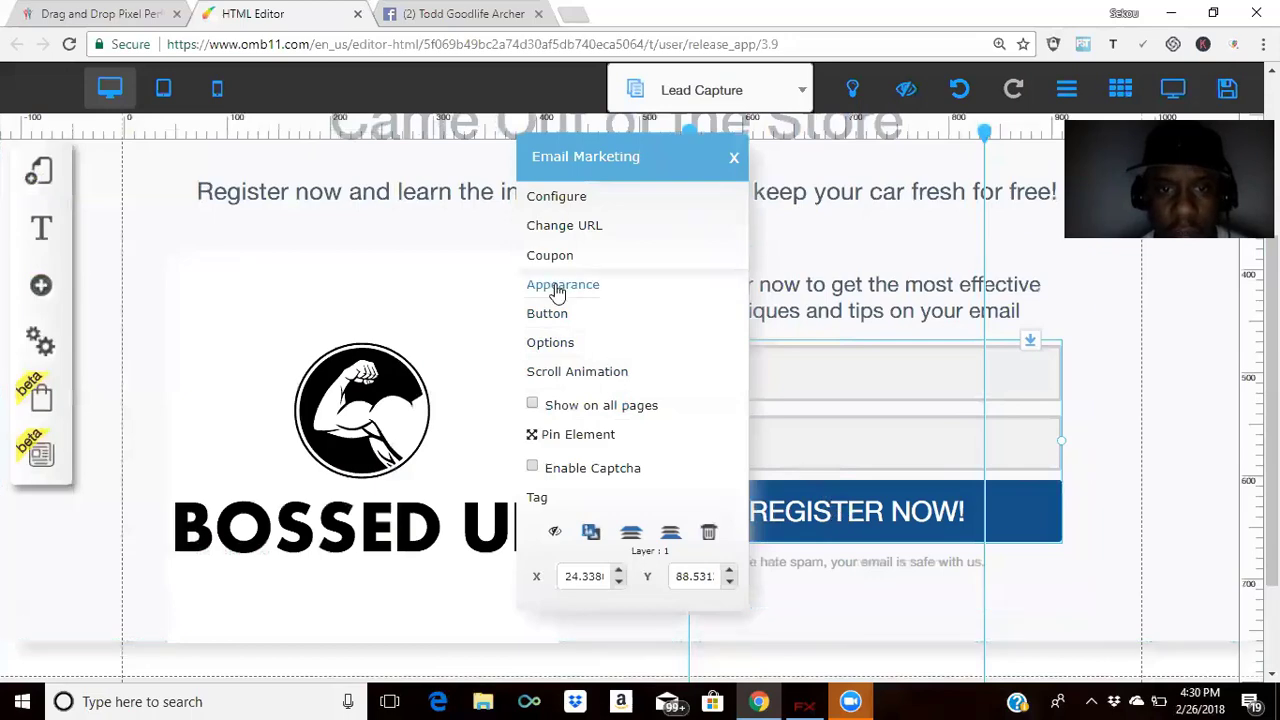
pyautogui.click(583, 228)
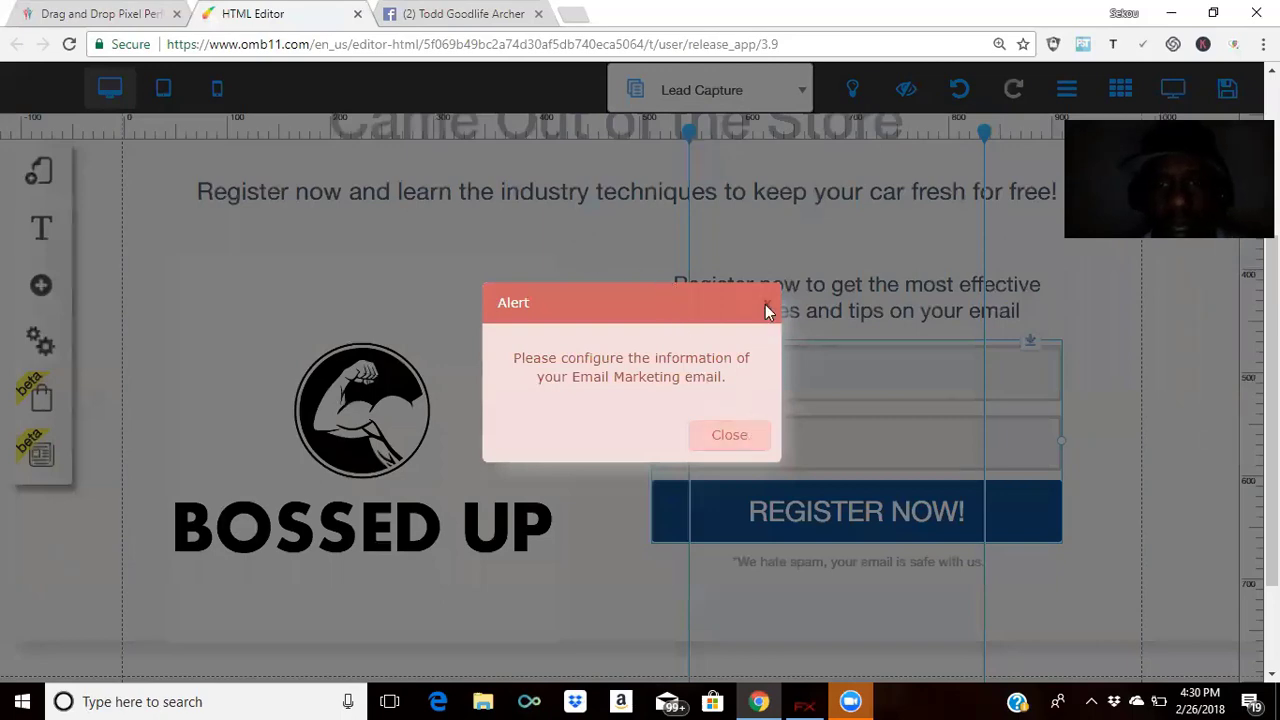
pyautogui.click(766, 305)
pyautogui.click(738, 405)
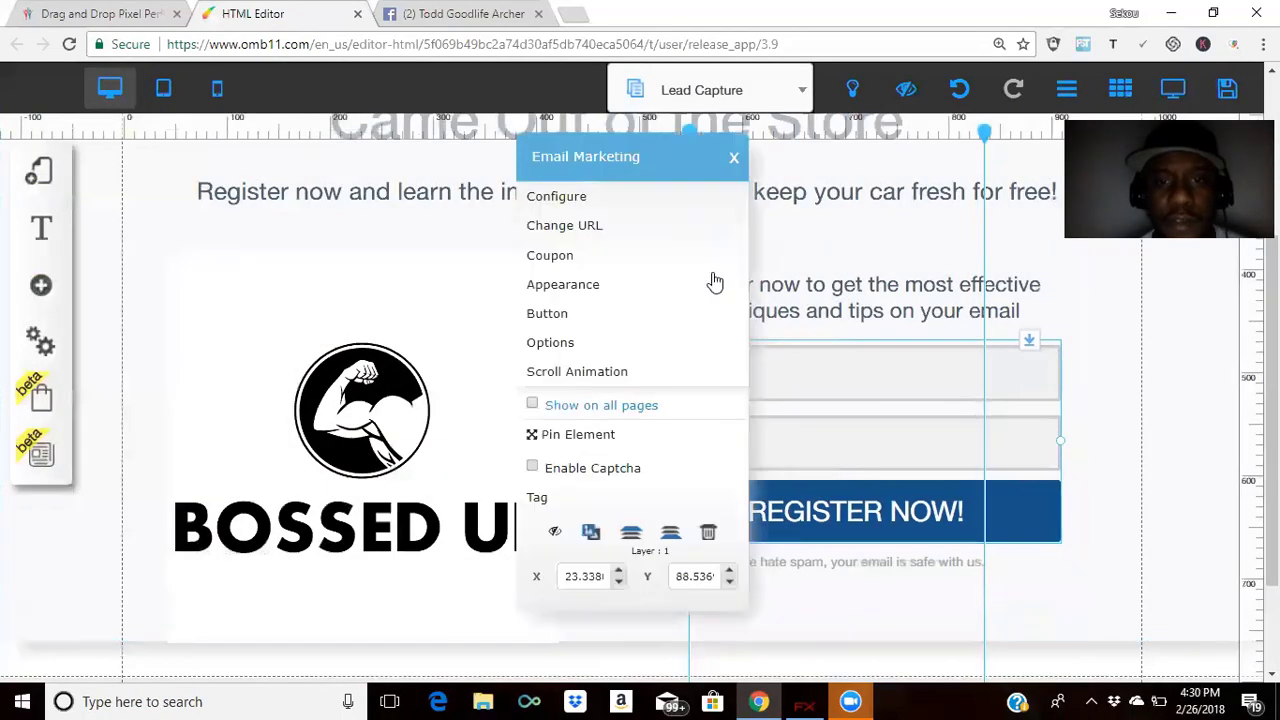
pyautogui.click(628, 207)
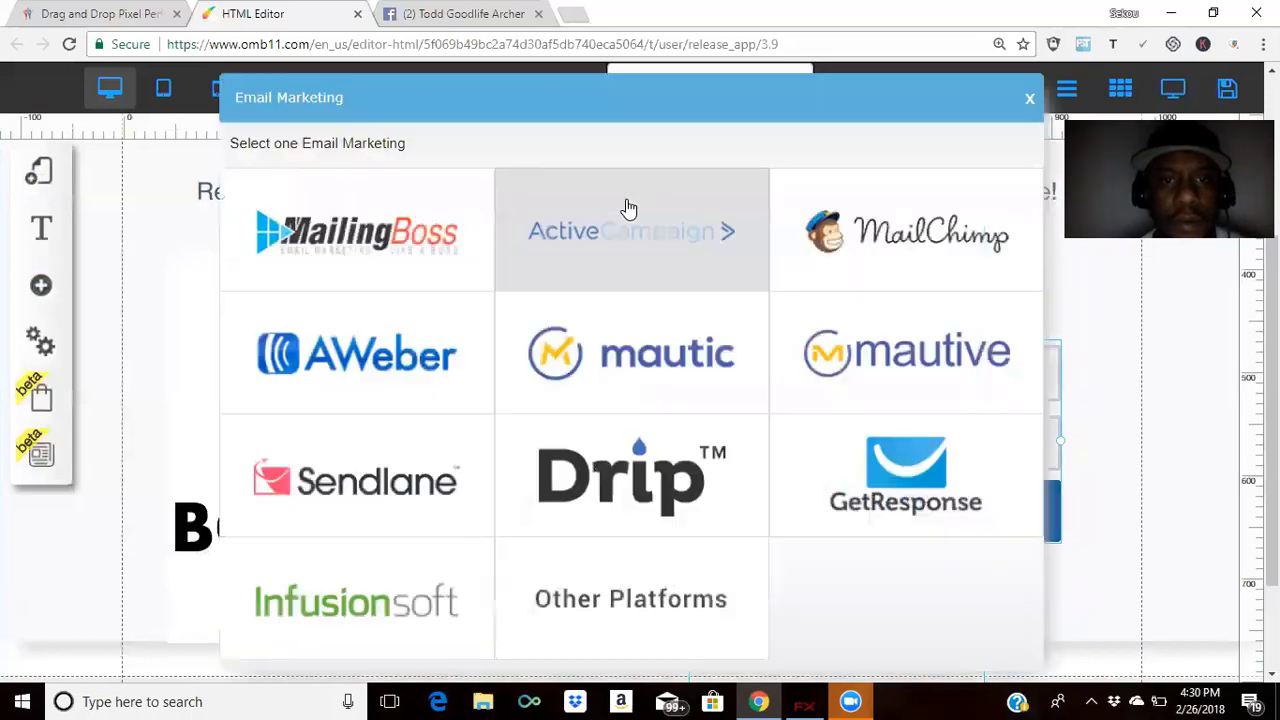
pyautogui.click(478, 245)
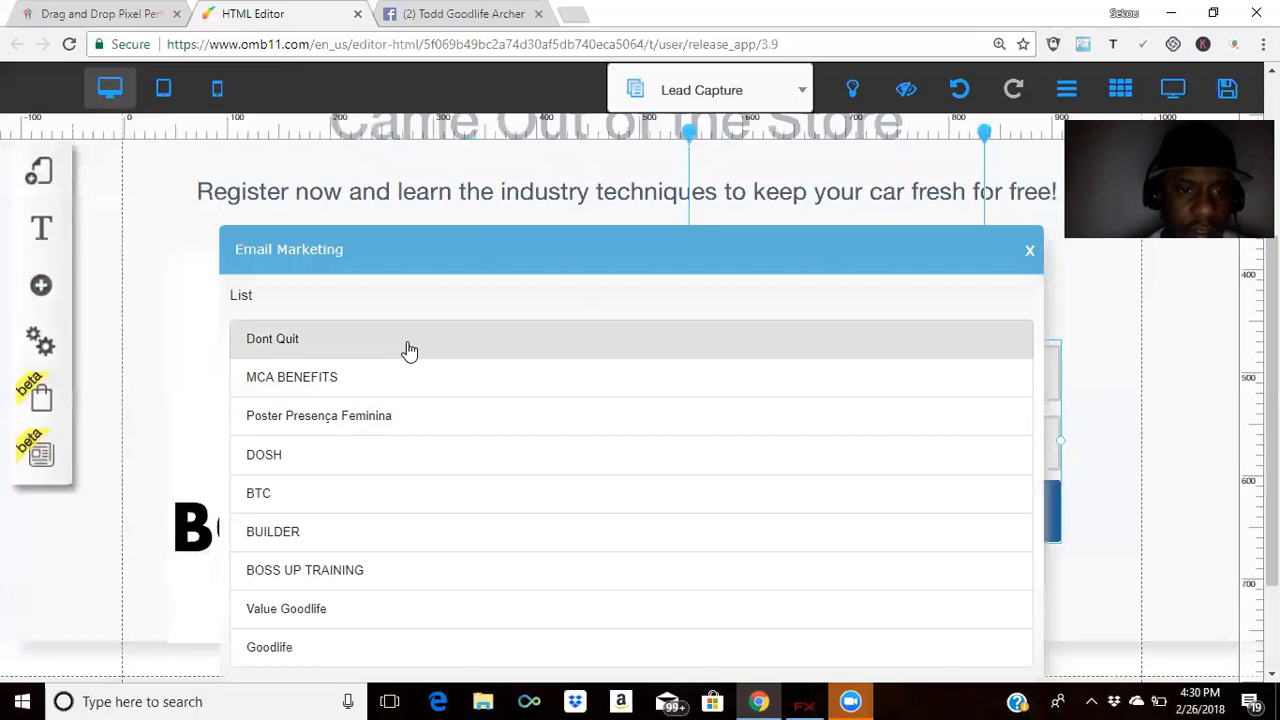
# Attach the form to a MailingBoss list, giving it Phone, Email and First name fields.
pyautogui.click(409, 345)
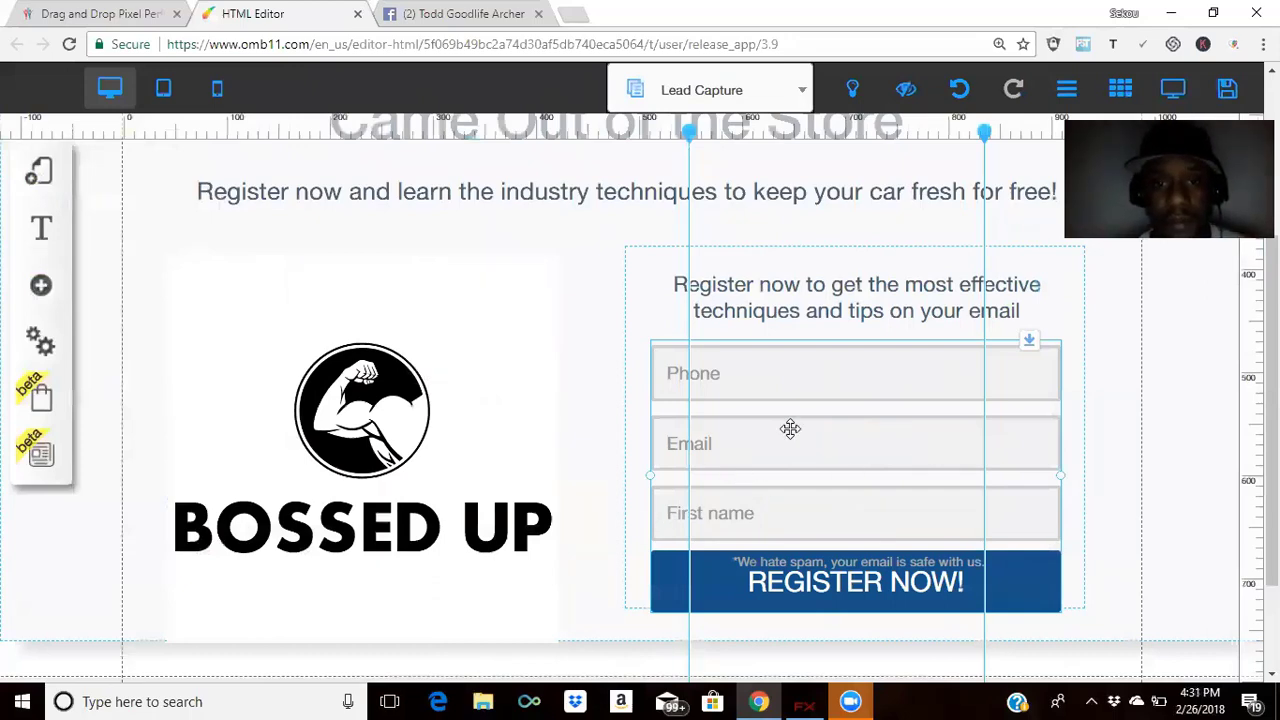
pyautogui.click(799, 389)
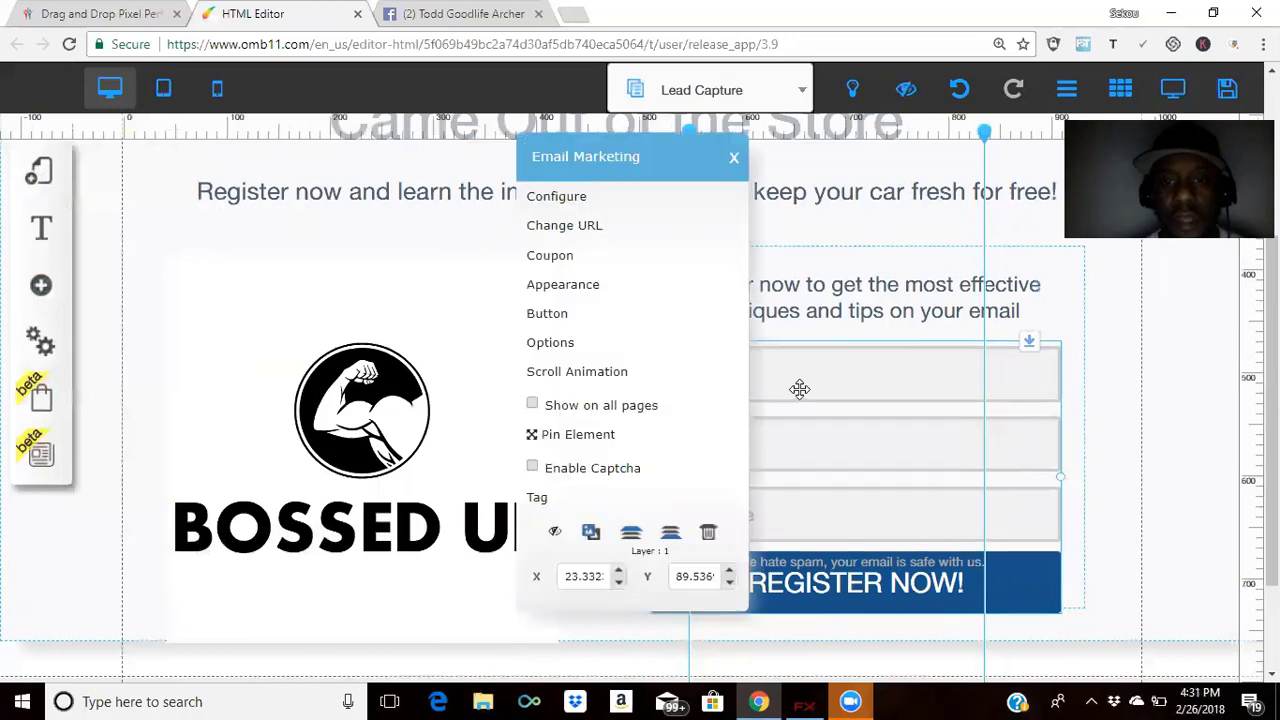
pyautogui.click(594, 227)
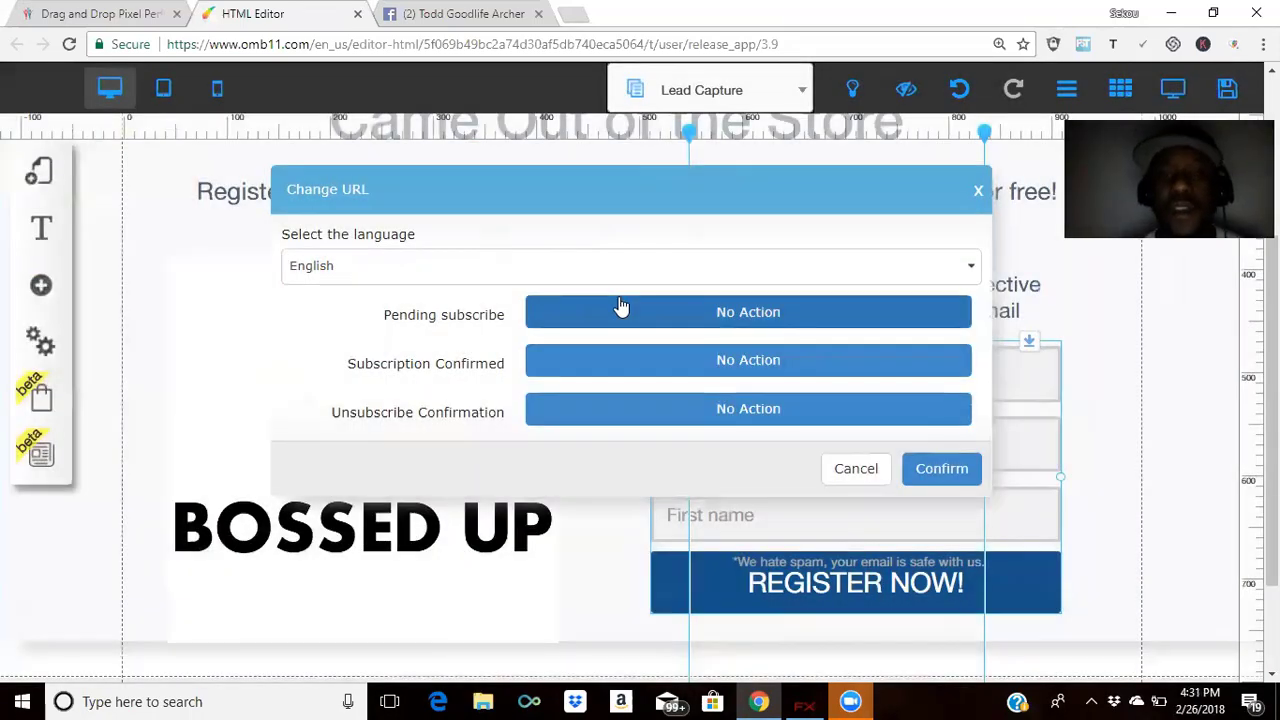
pyautogui.click(1094, 297)
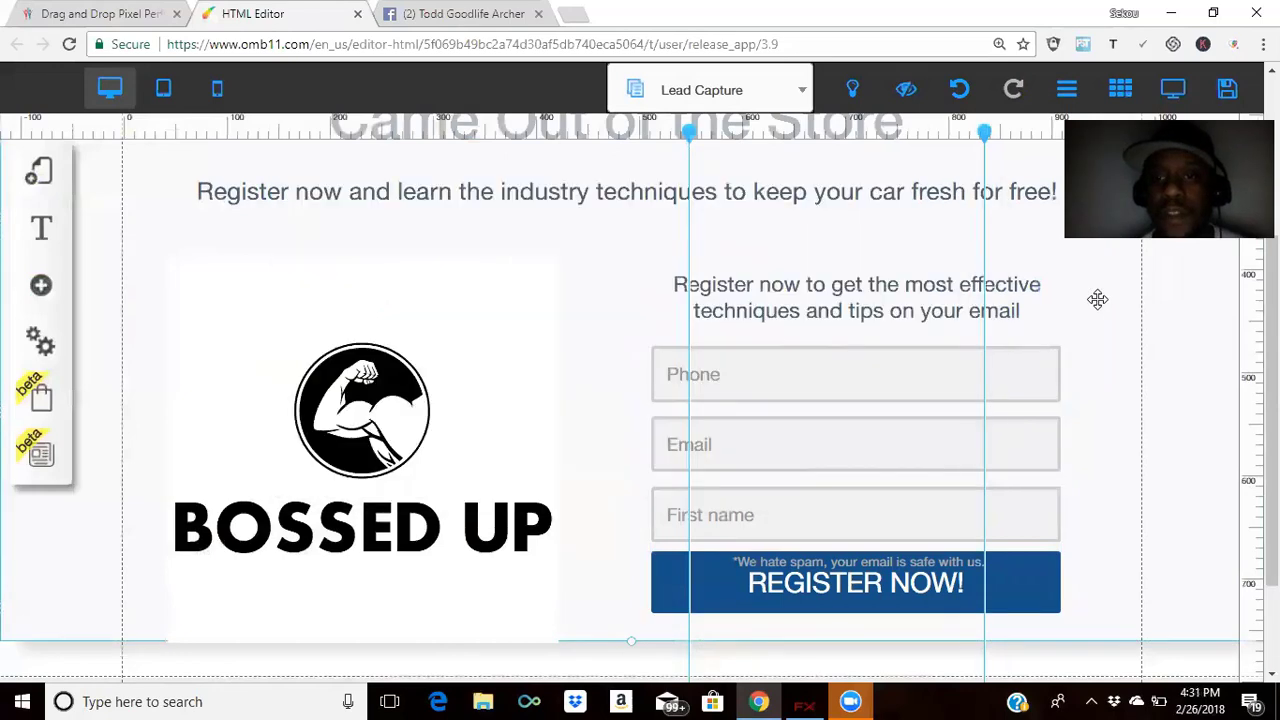